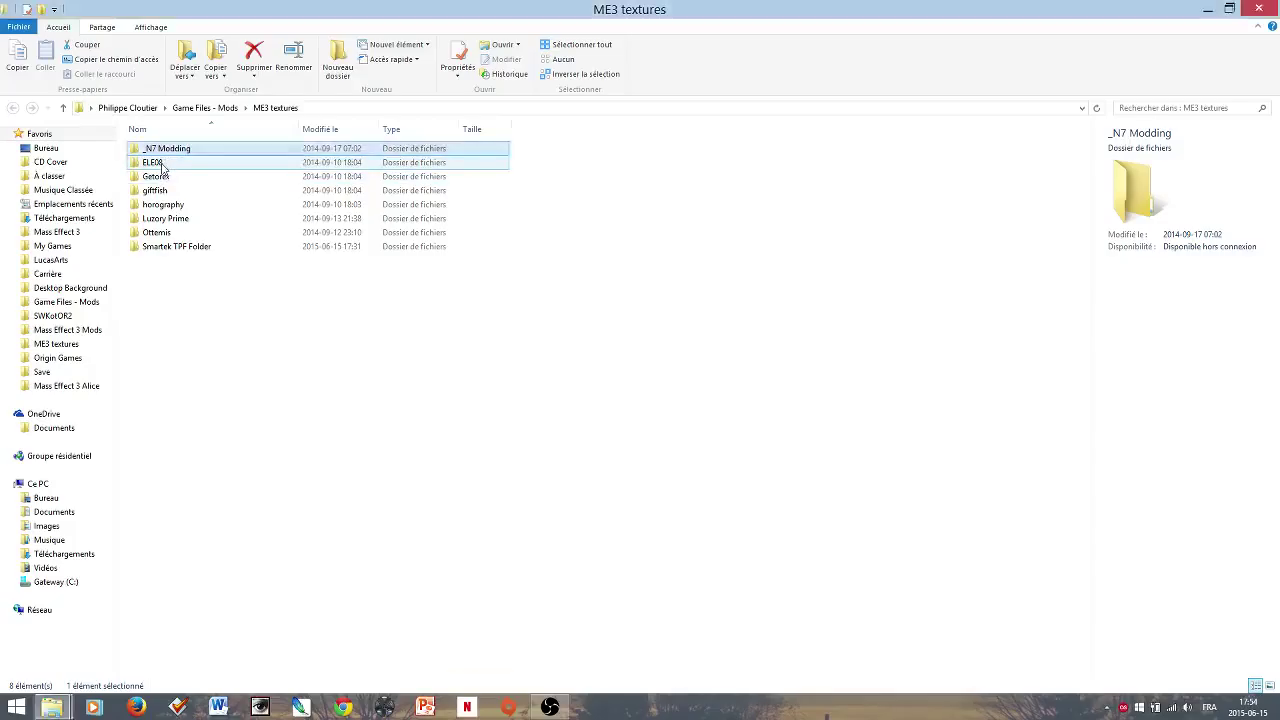
- Open the ELE08 folder and move the Origin update window out of the way, returning to the folder
double_click(161, 166)
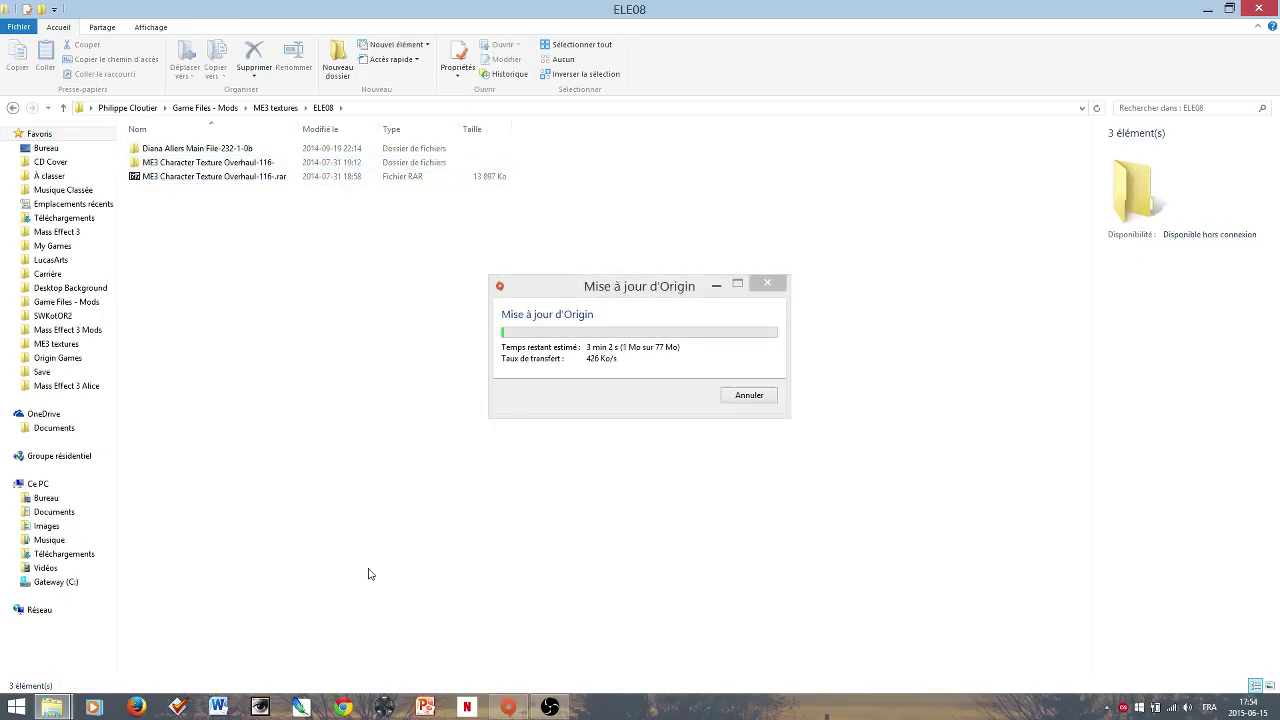
left_click_drag(572, 284, 855, 501)
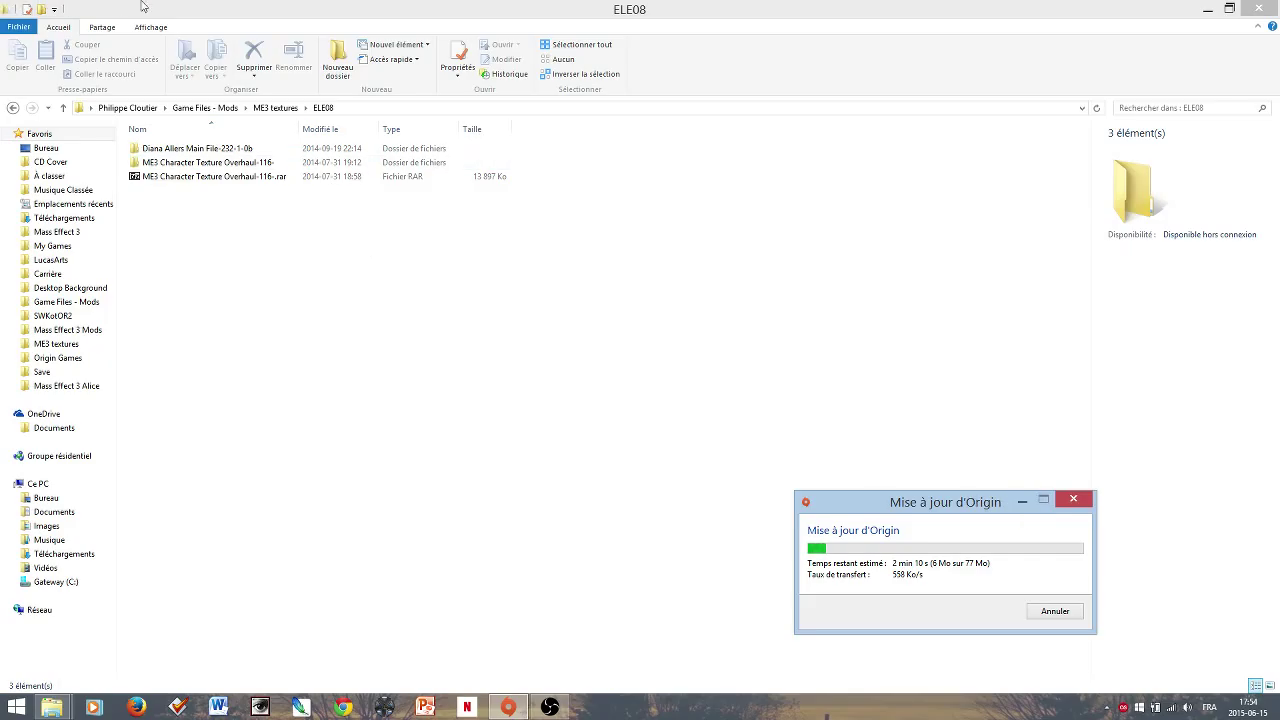
left_click(333, 7)
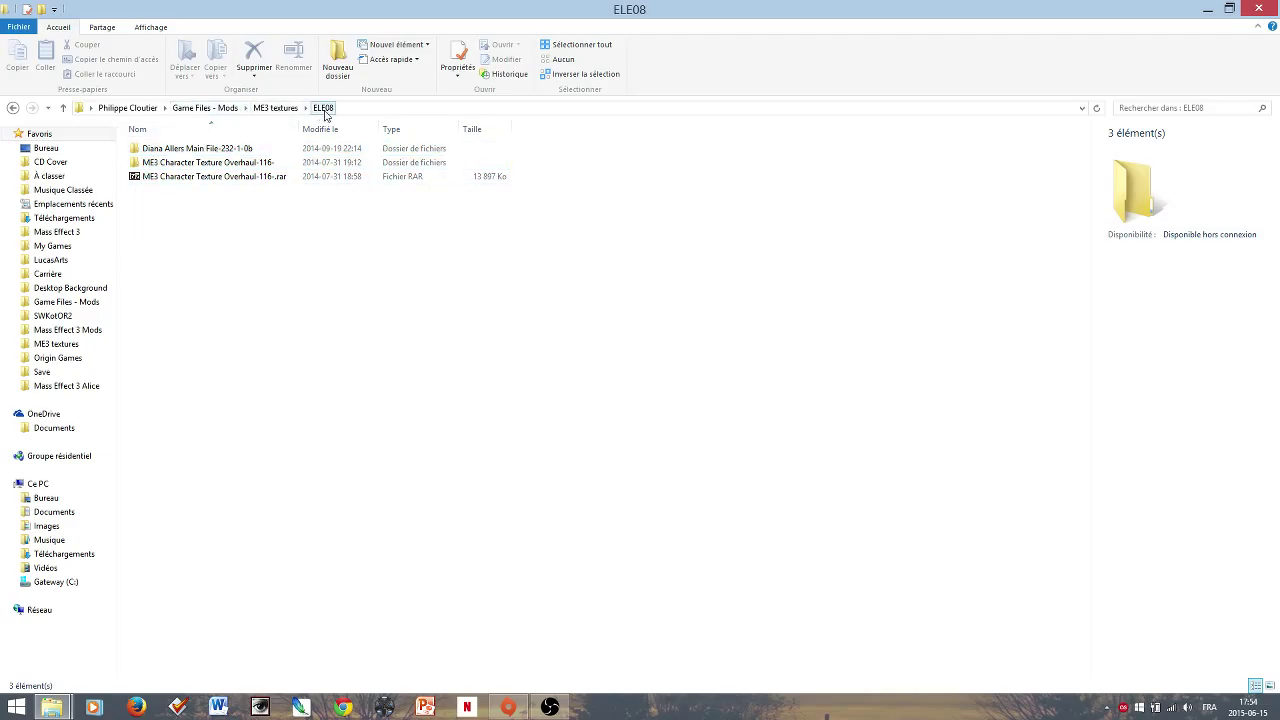
- Look inside the Diana Allers Main File-232-1-0b and ME3 Character Texture Overhaul-116- folders, returning to ELE08 after each
double_click(146, 155)
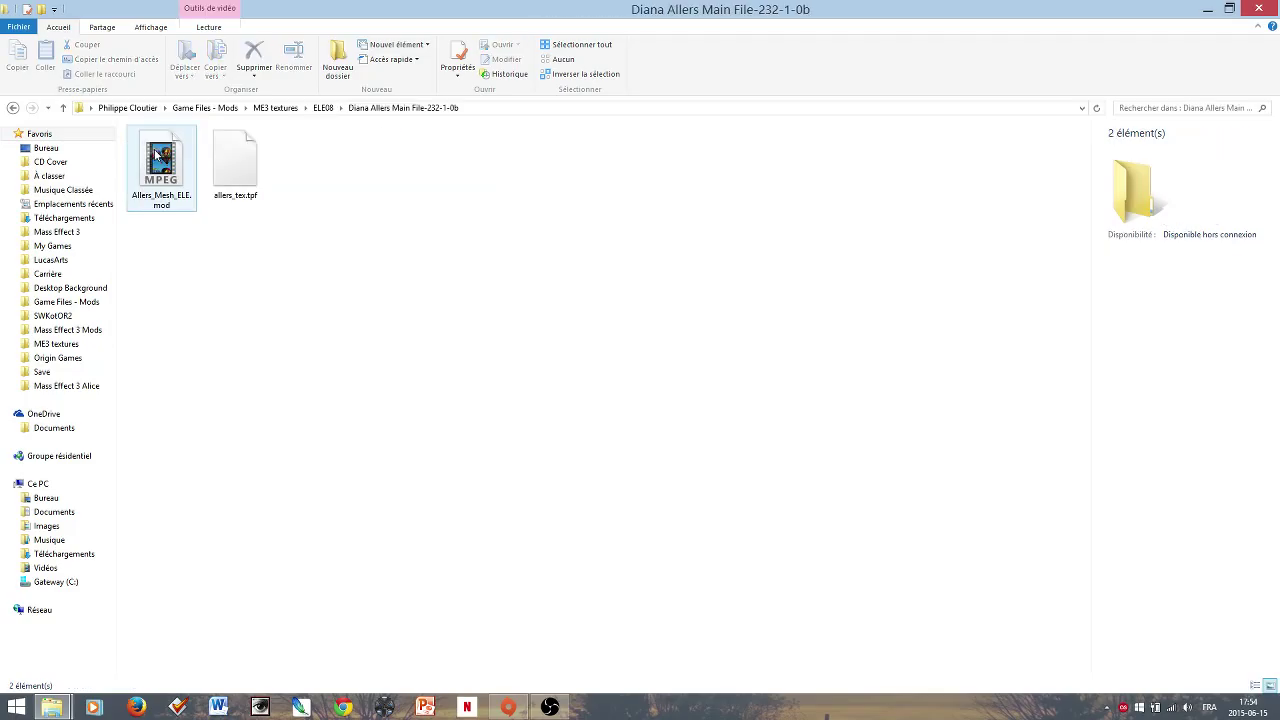
left_click(323, 107)
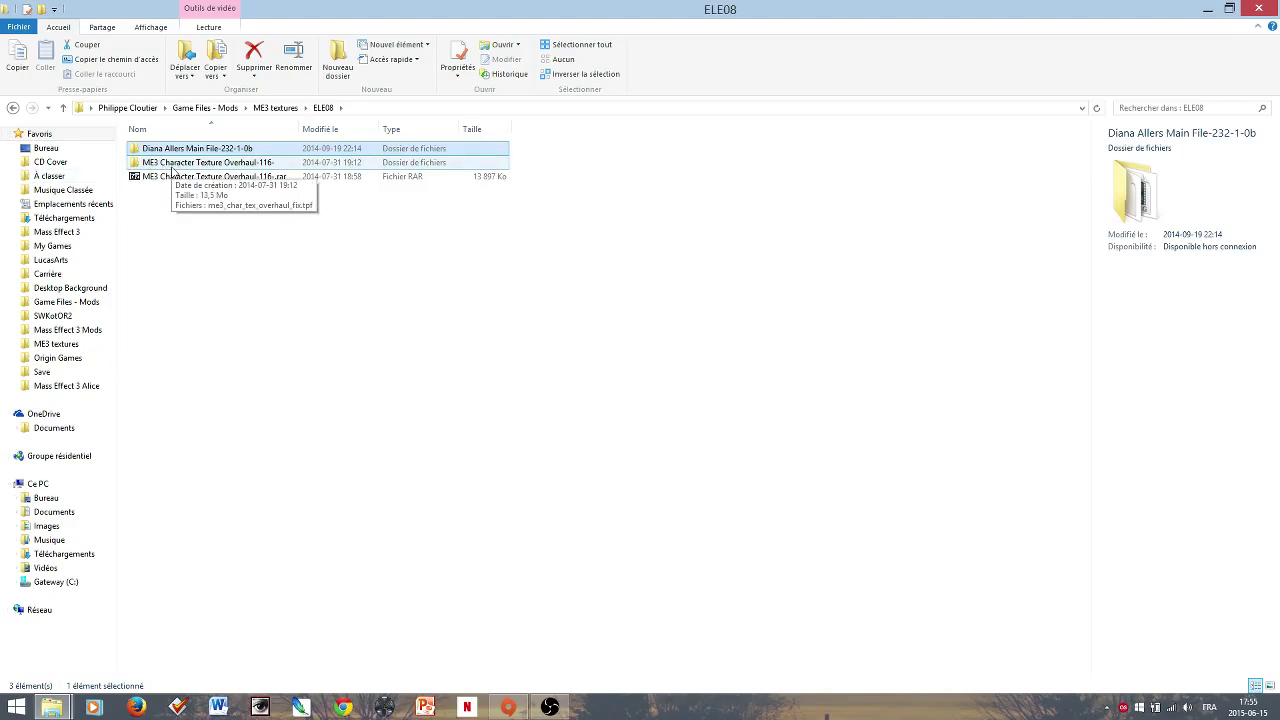
double_click(172, 163)
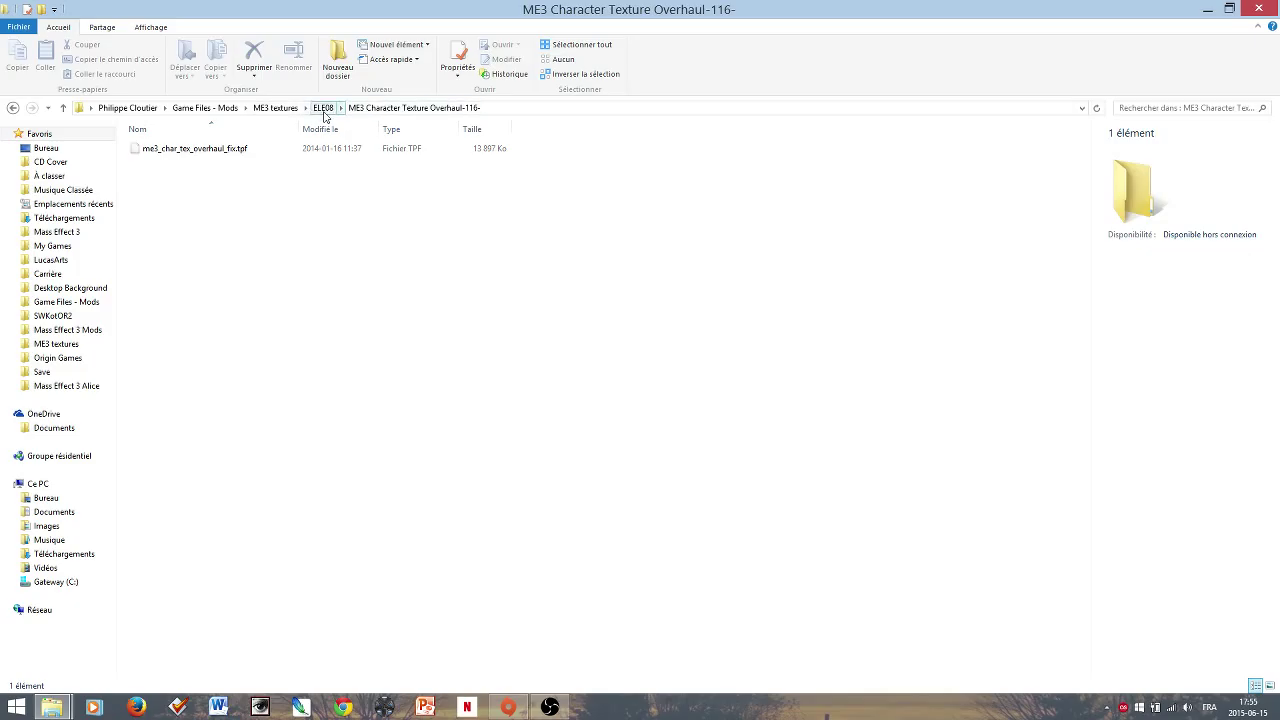
left_click(323, 108)
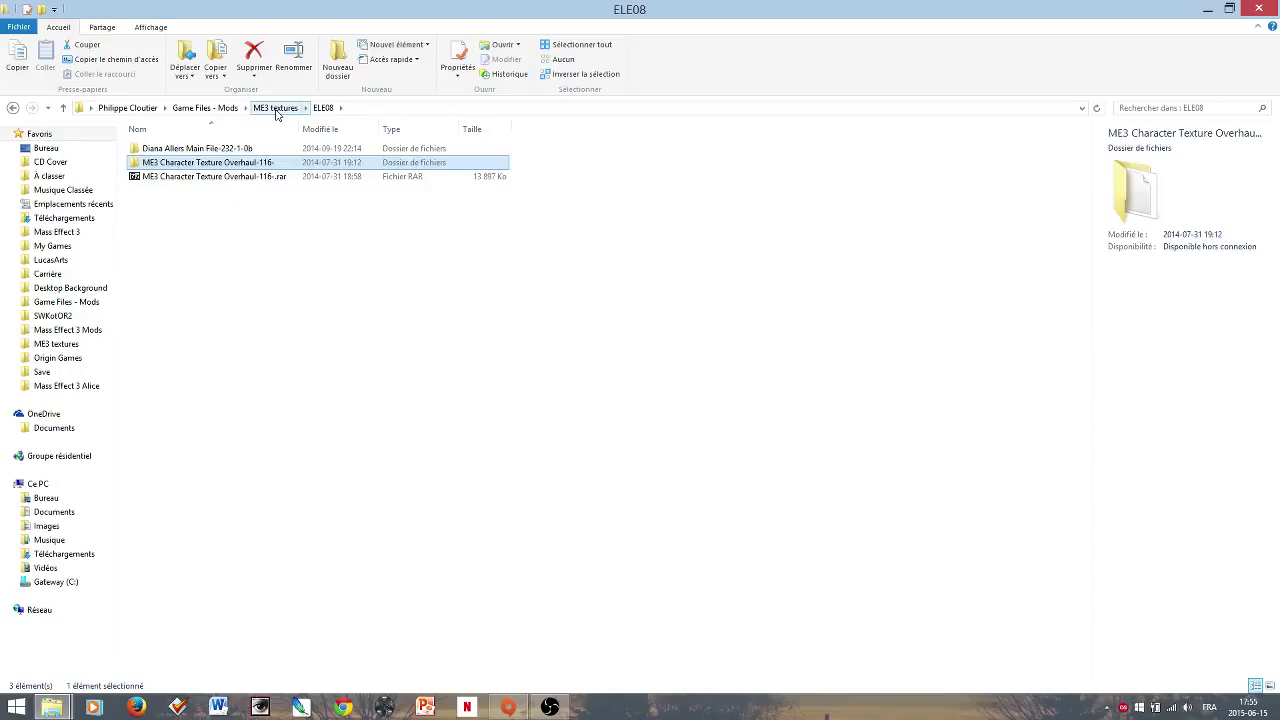
- Launch Firefox and, in the file manager, open the Tali folder inside Getorex under ME3 textures
left_click(136, 707)
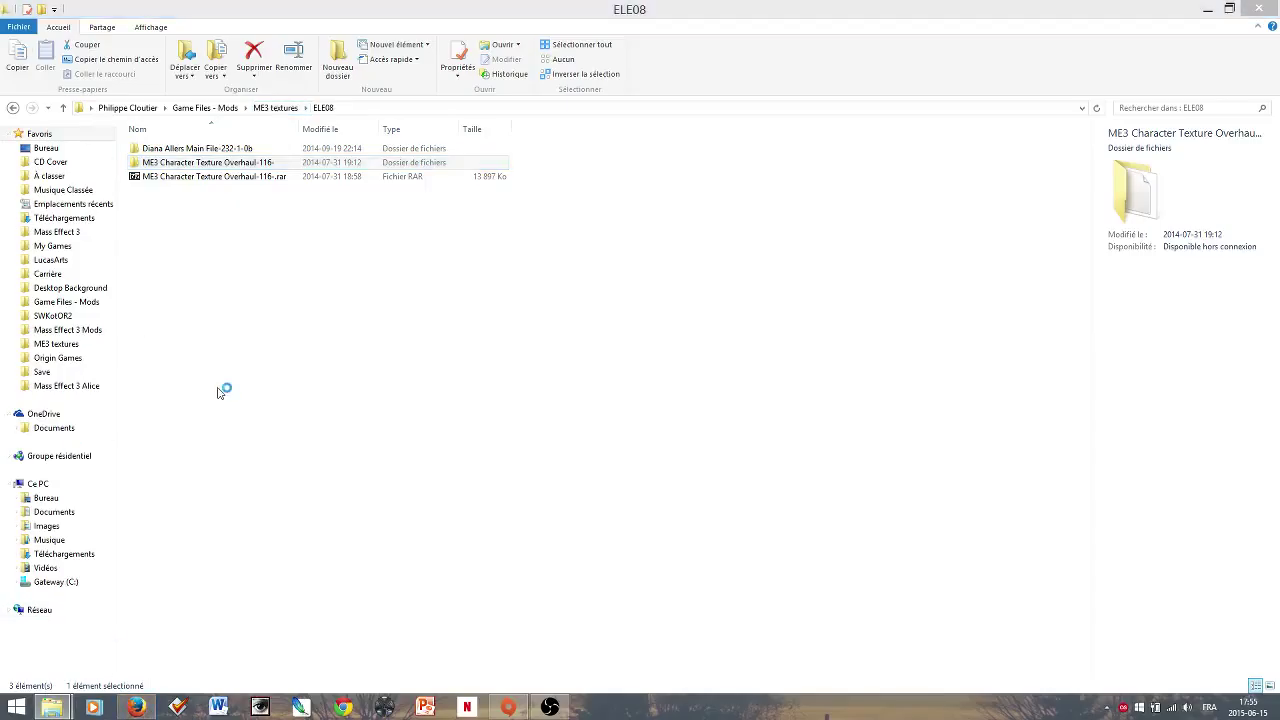
left_click(274, 108)
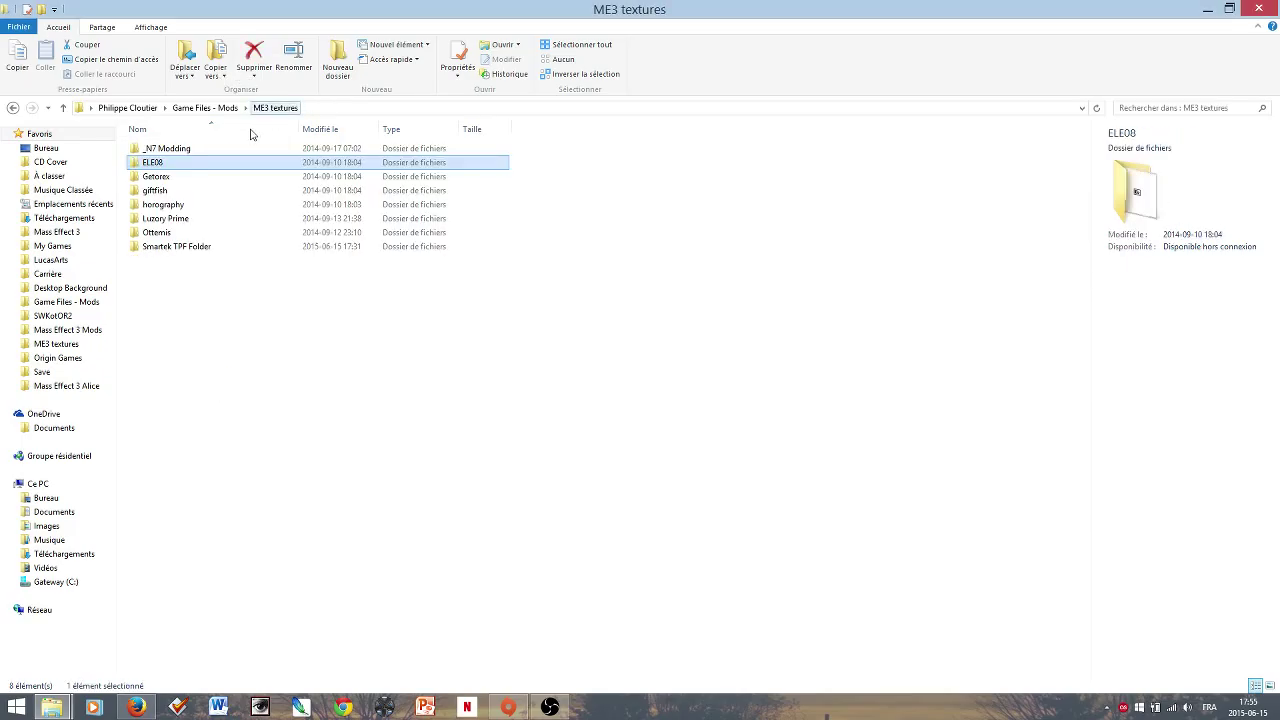
left_click(145, 181)
double_click(145, 181)
left_click(143, 150)
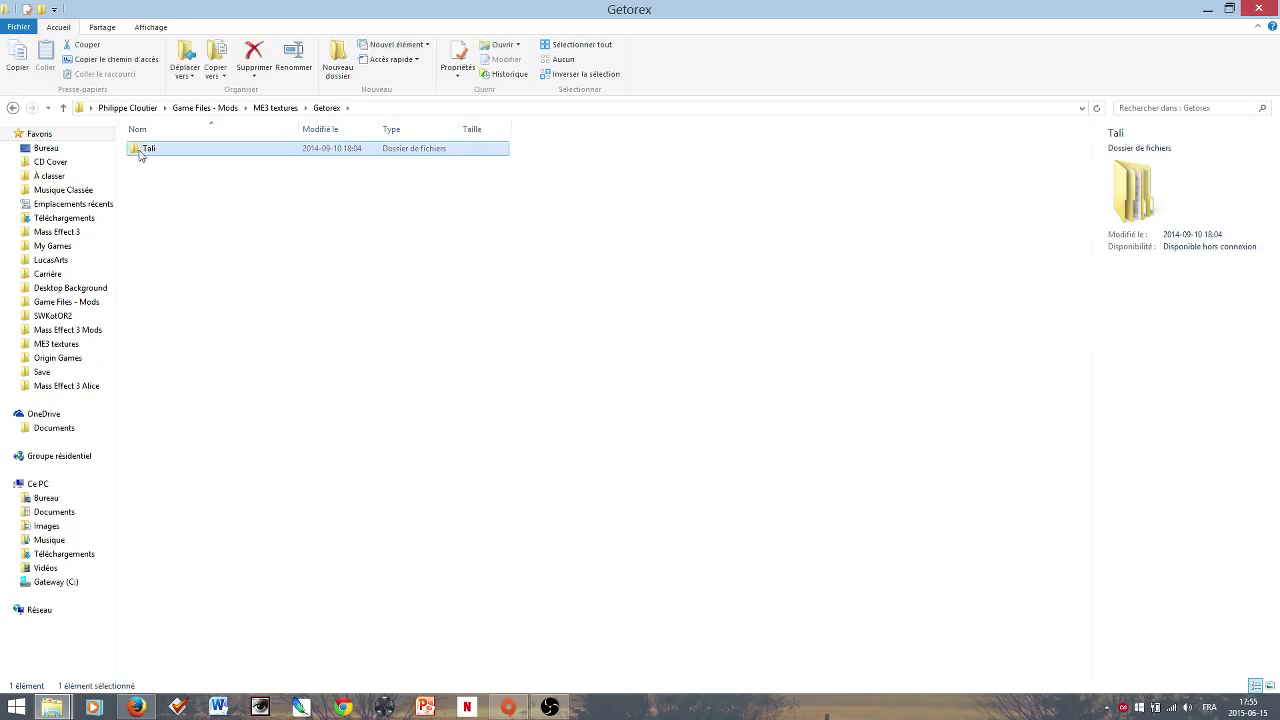
double_click(142, 151)
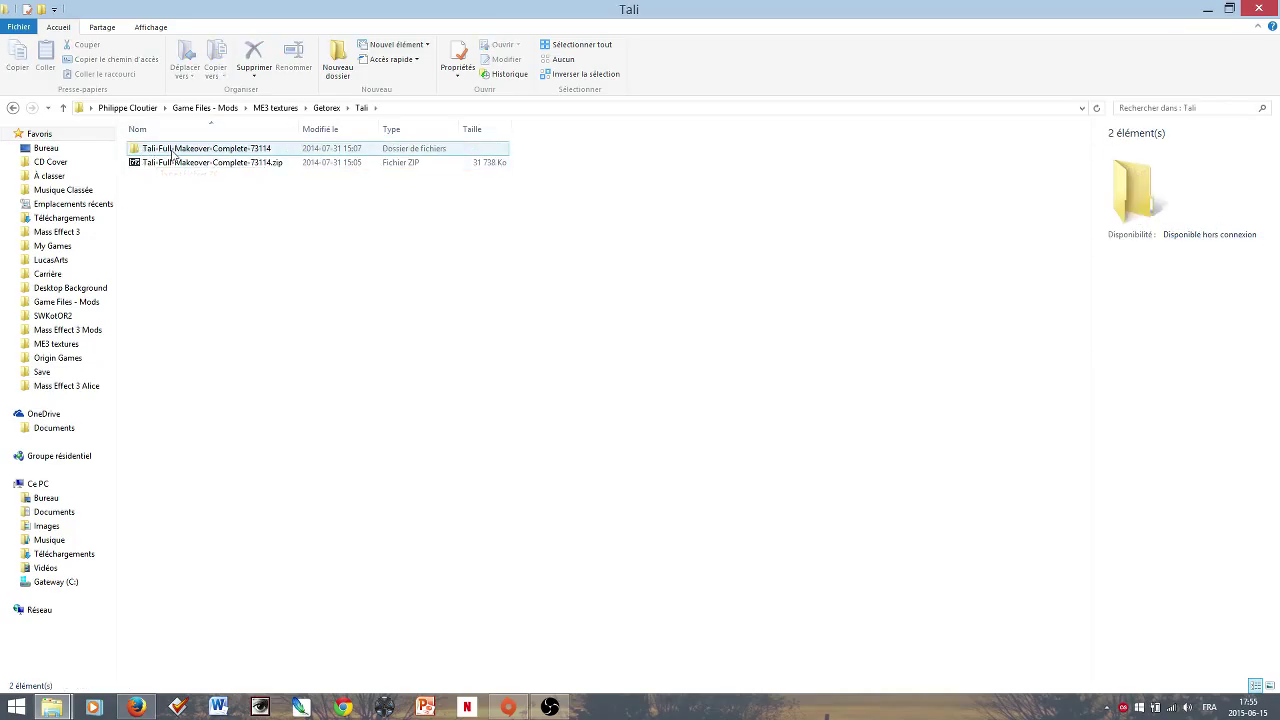
- Switch to Firefox and look through the ME3 bookmarks folder
left_click(136, 707)
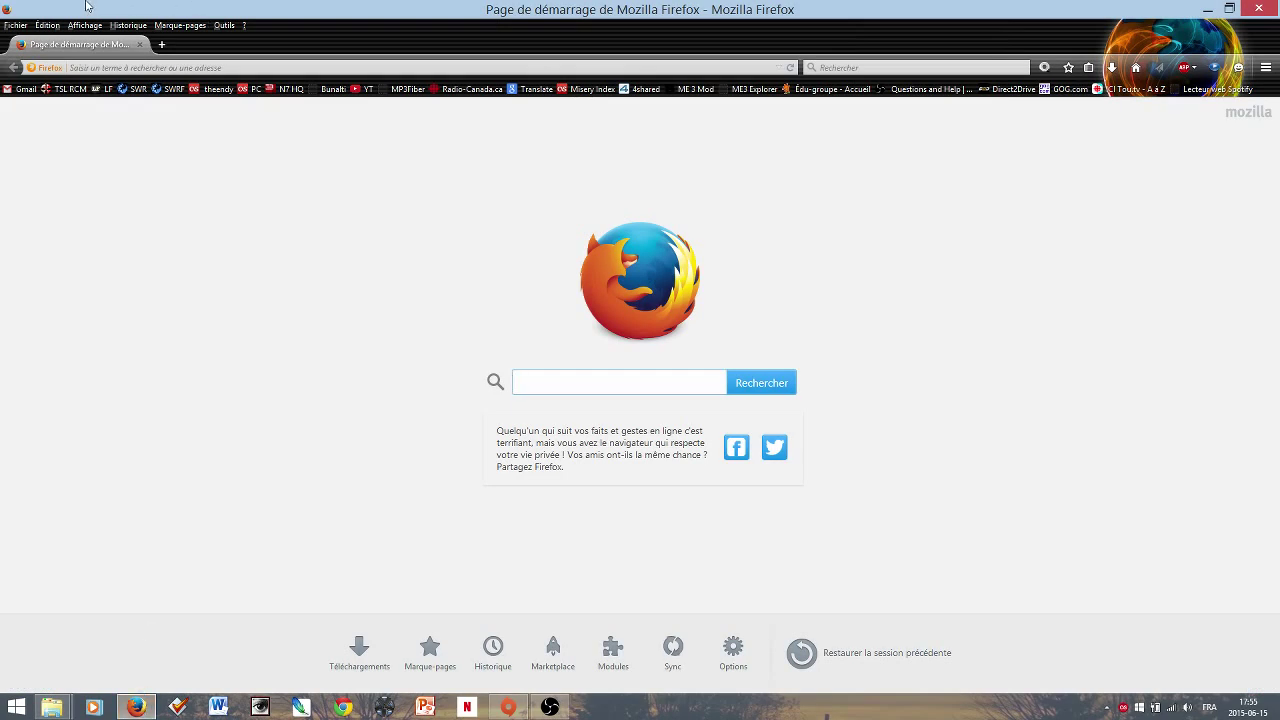
left_click(364, 92)
left_click(177, 26)
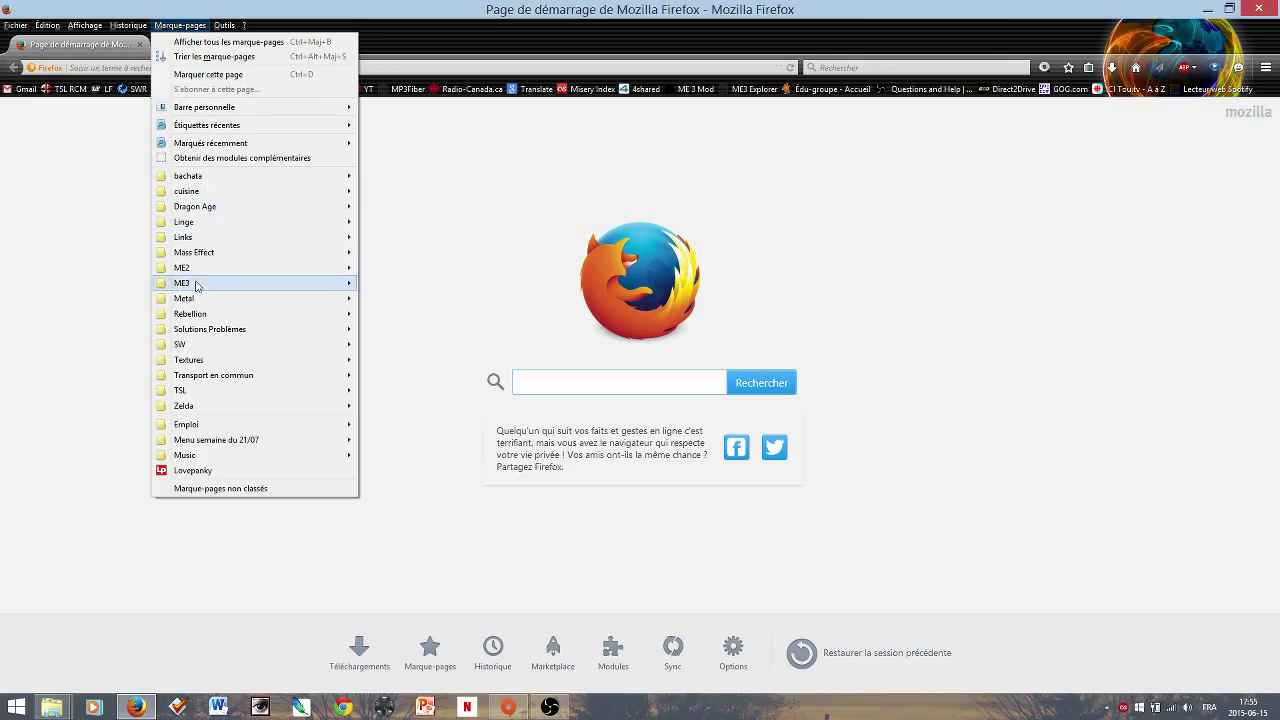
mouse_move(197, 285)
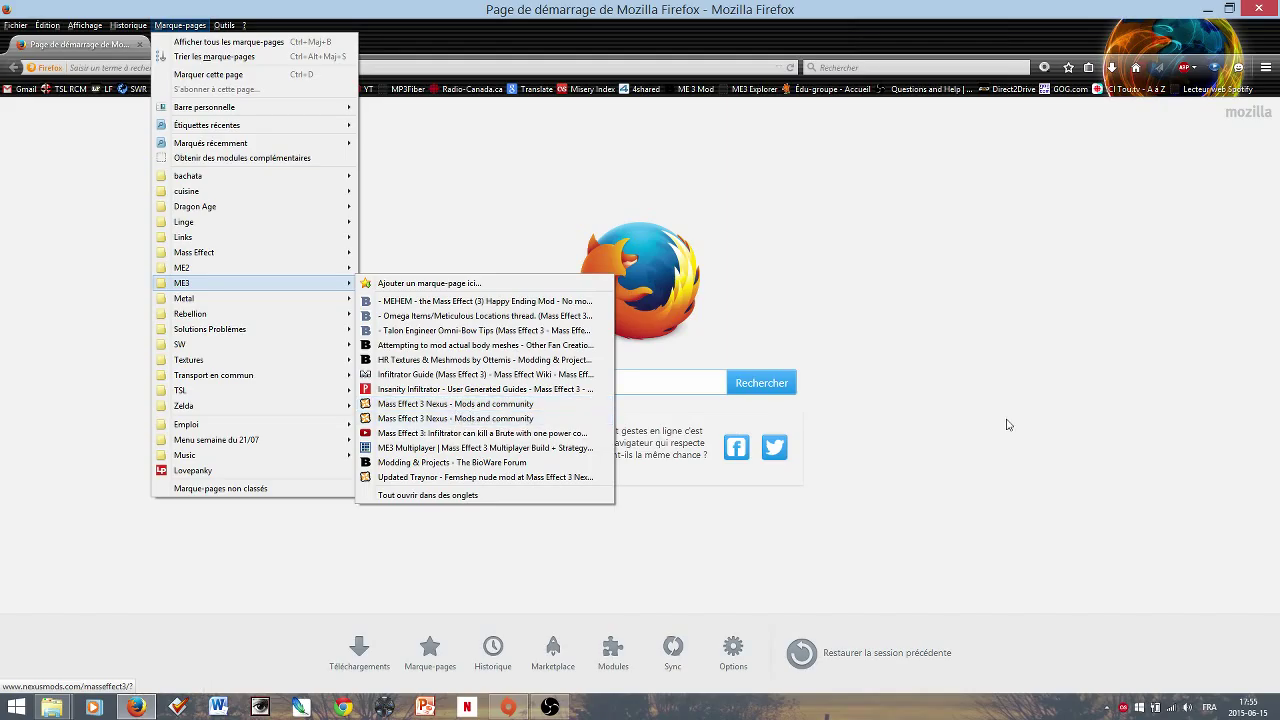
left_click(1070, 443)
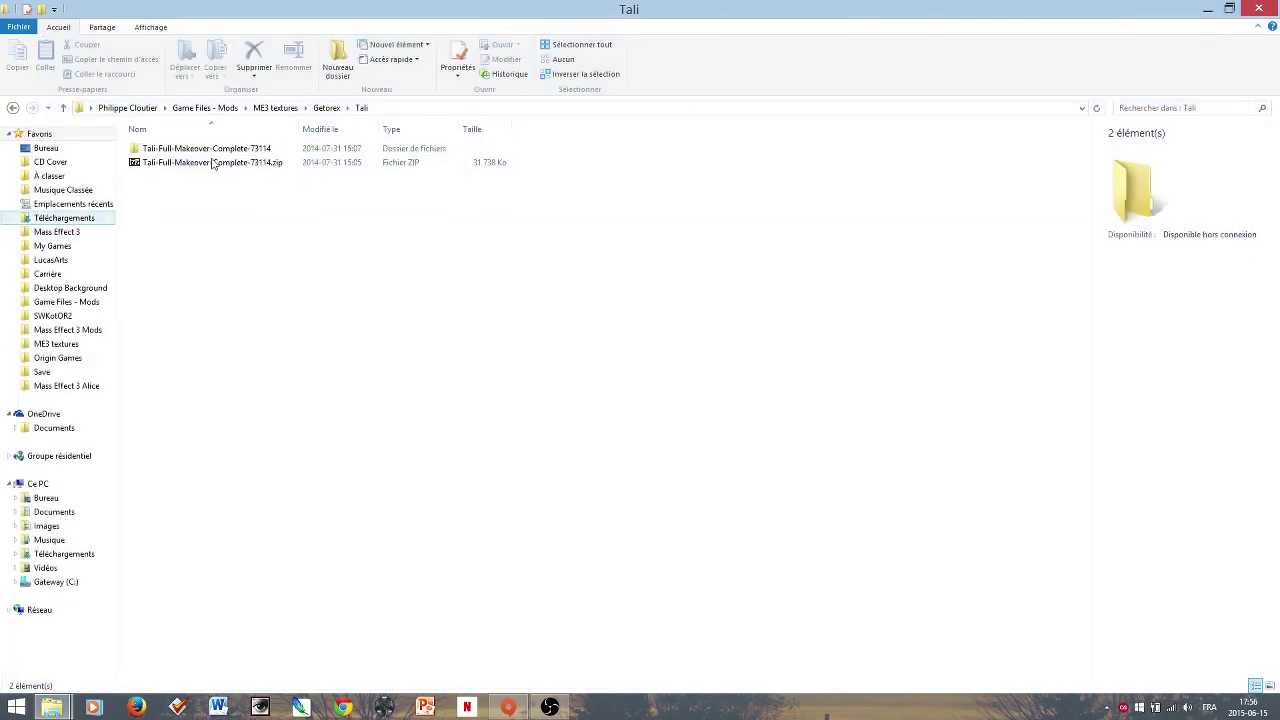
- Look inside the giftfish folder under ME3 textures in File Explorer and return to ME3 textures
left_click(261, 110)
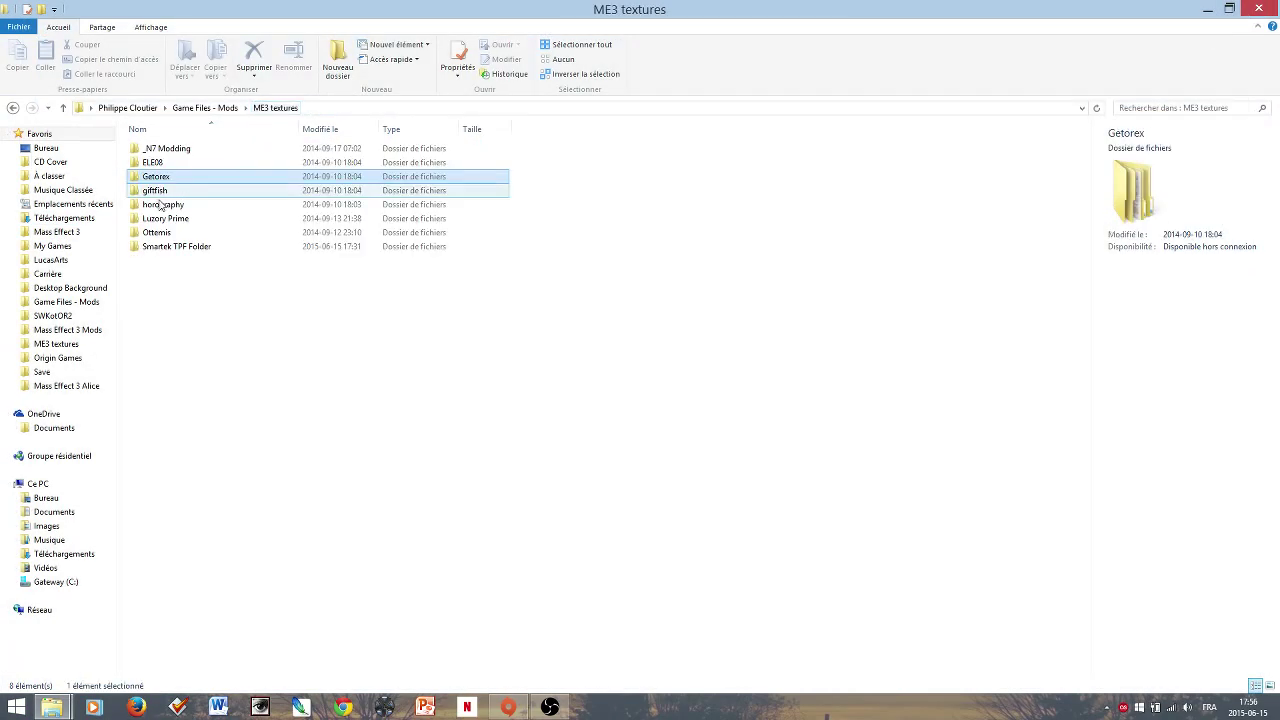
double_click(170, 190)
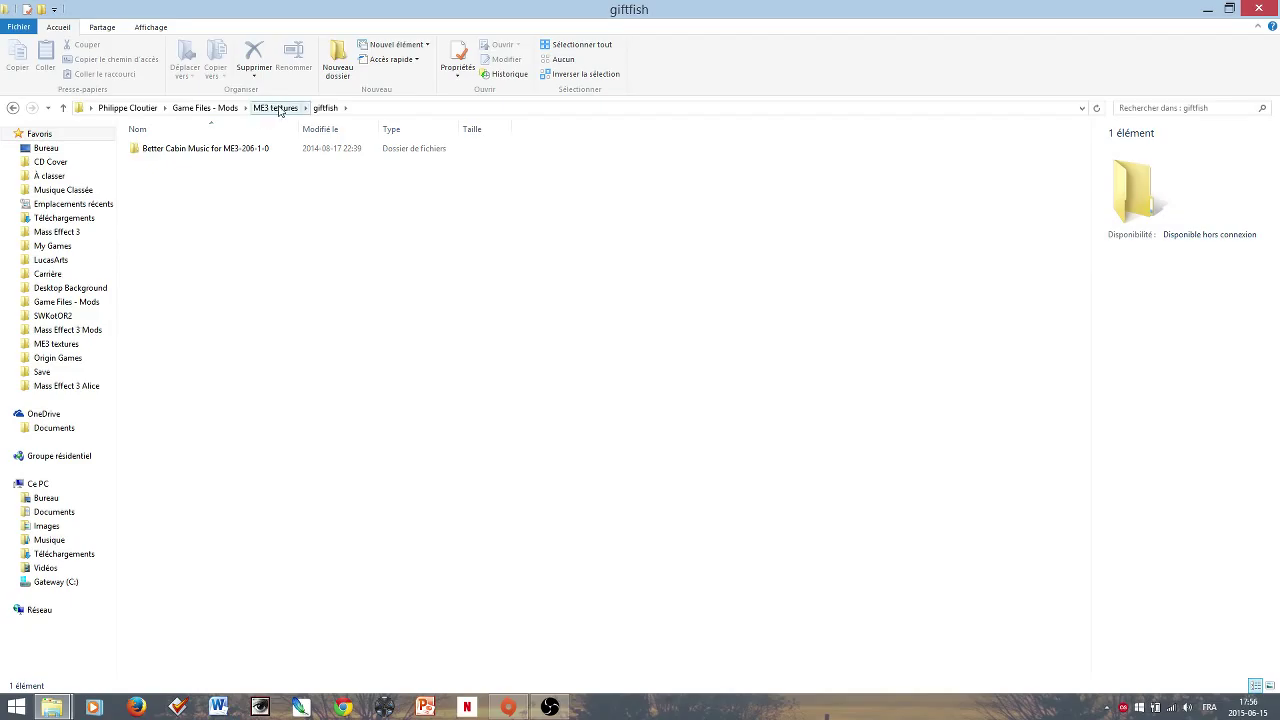
left_click(279, 110)
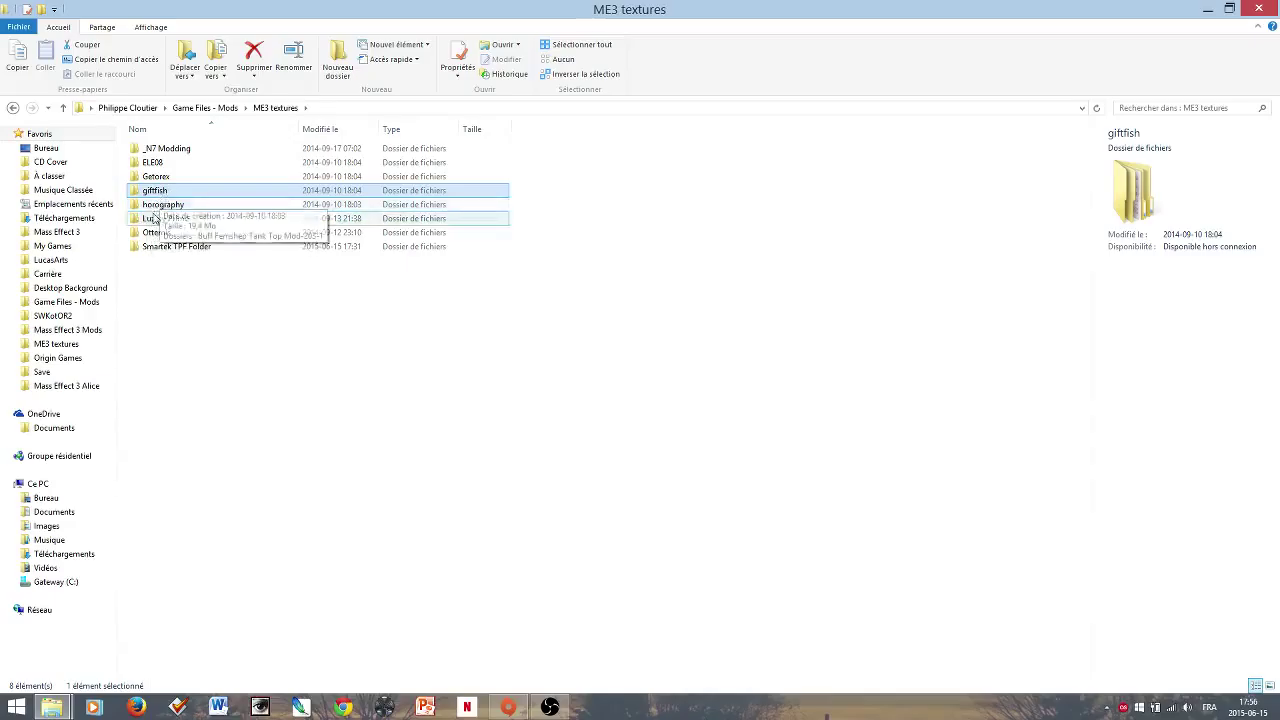
- Examine the files of Buff Femshep Tank Top Mod-203-1 in the horography folder, returning to horography
double_click(165, 205)
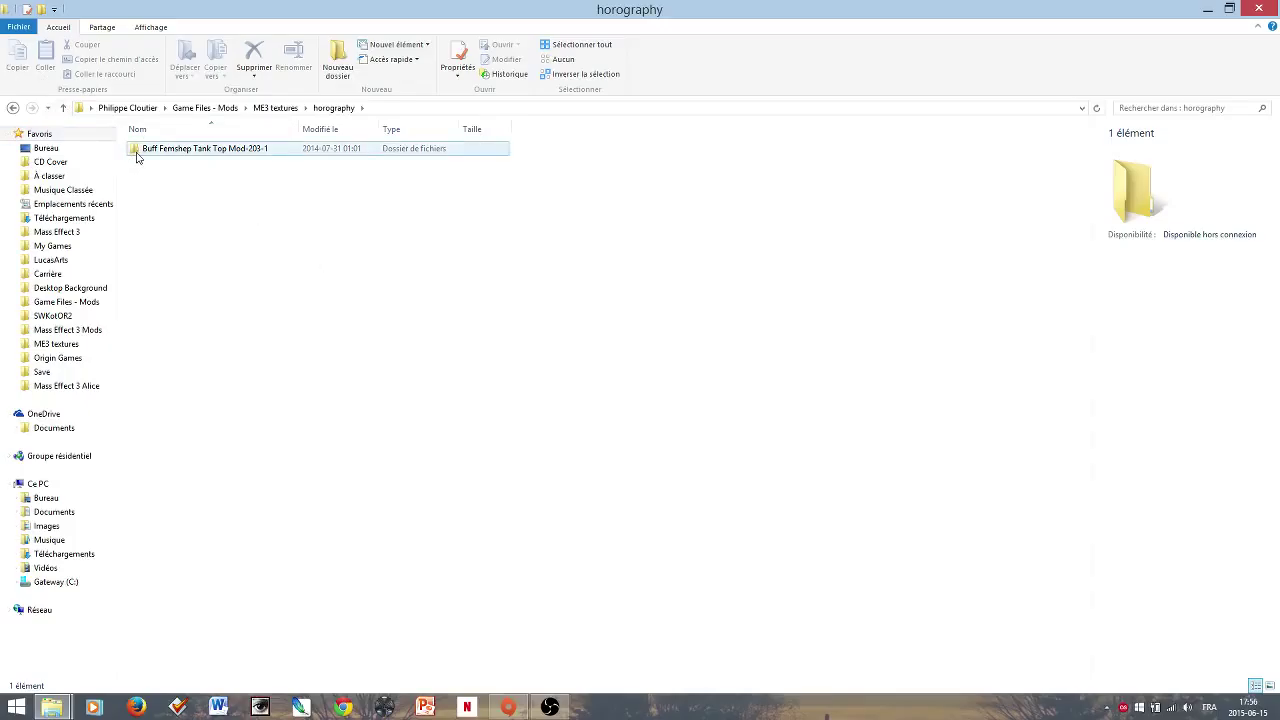
left_click(137, 150)
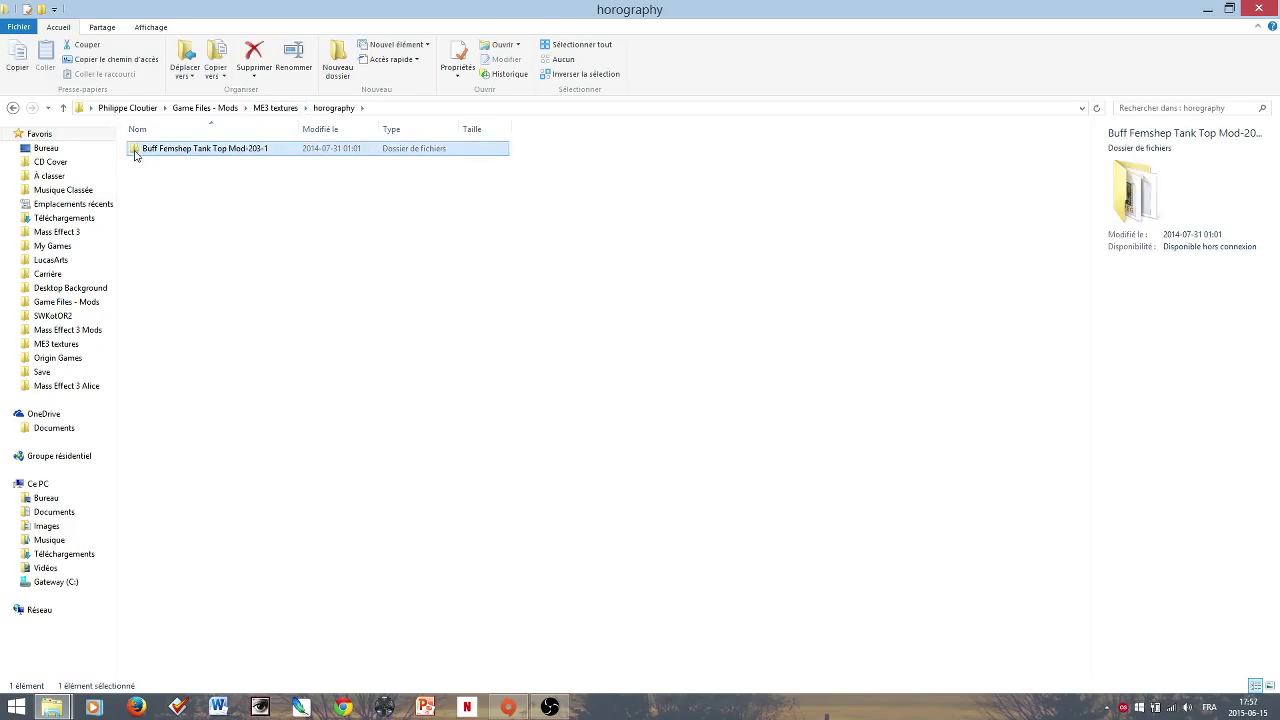
double_click(137, 155)
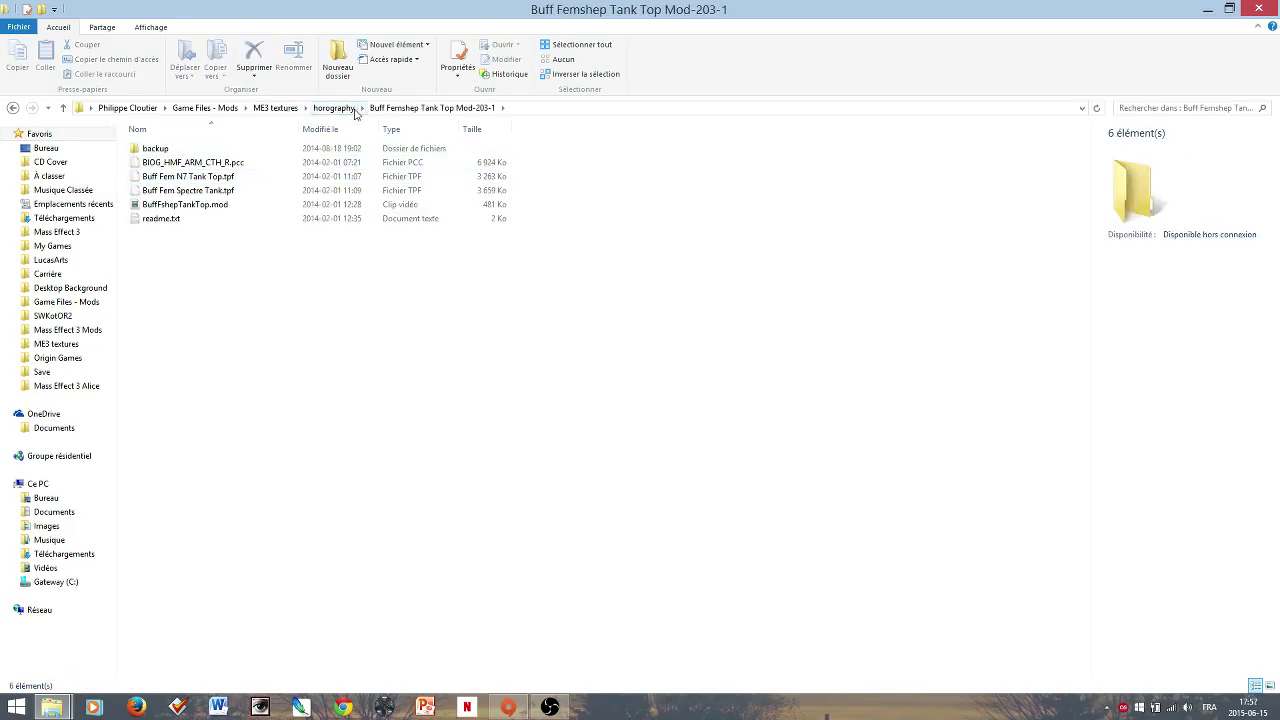
left_click(334, 108)
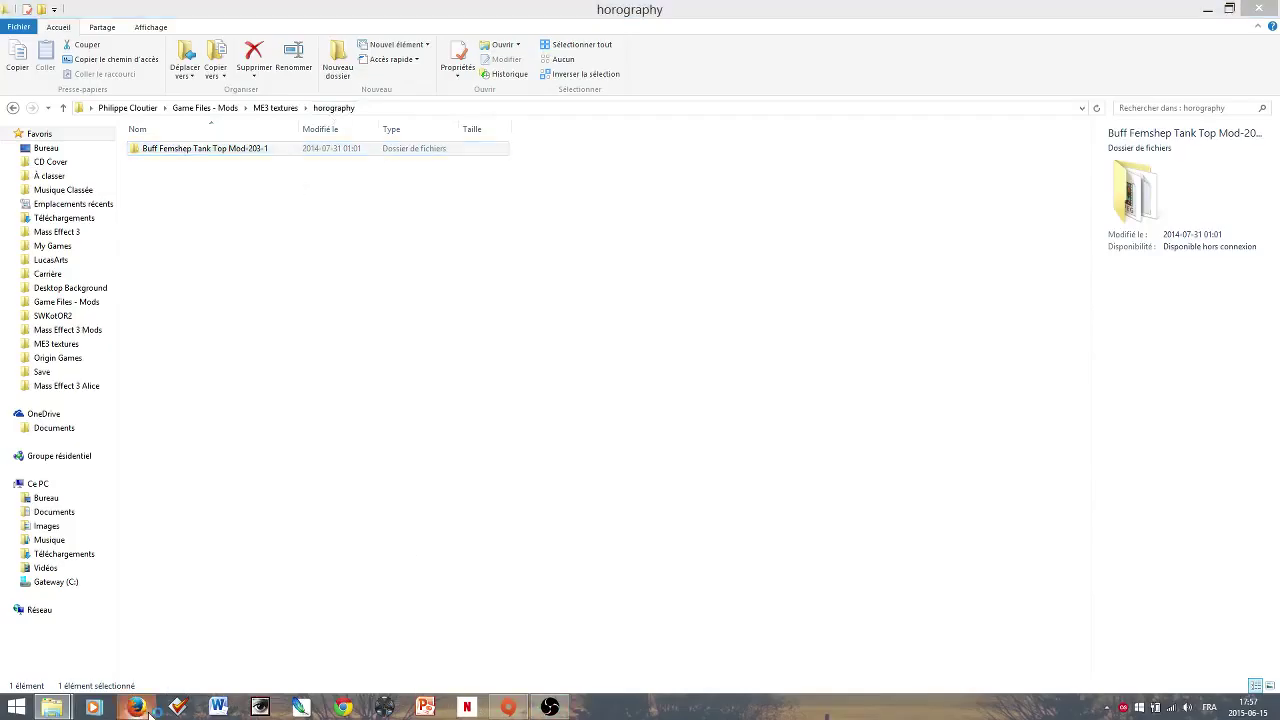
- Switch to Firefox, search the web for "Horography Buff Female Tank top" and open the Buff FemShep Tank Top page on Mass Effect 3 Nexus
left_click(281, 113)
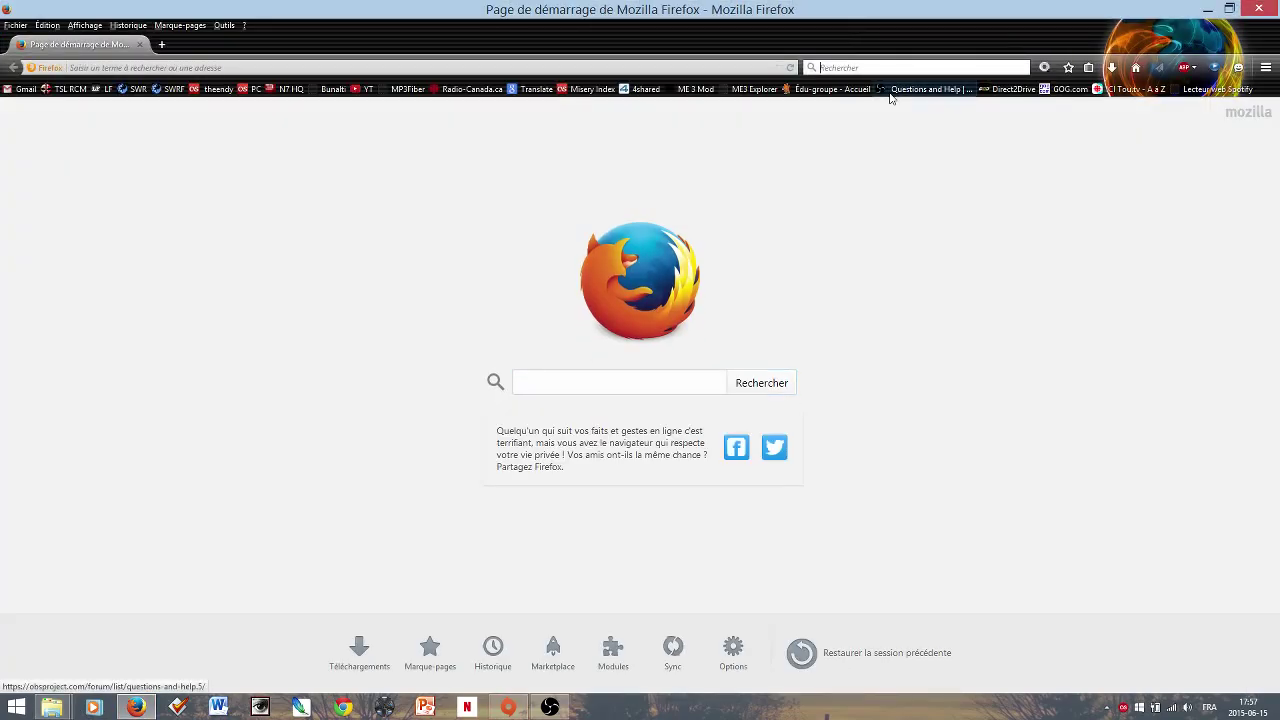
type("Horography")
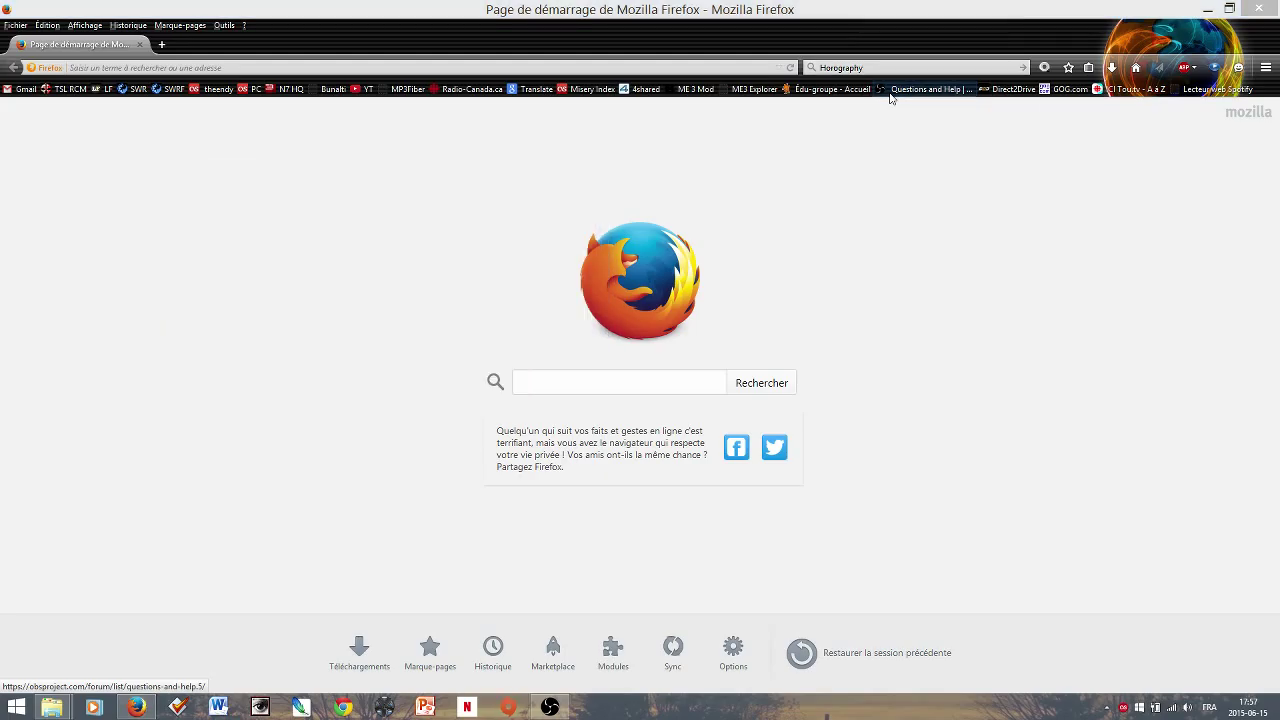
left_click(888, 67)
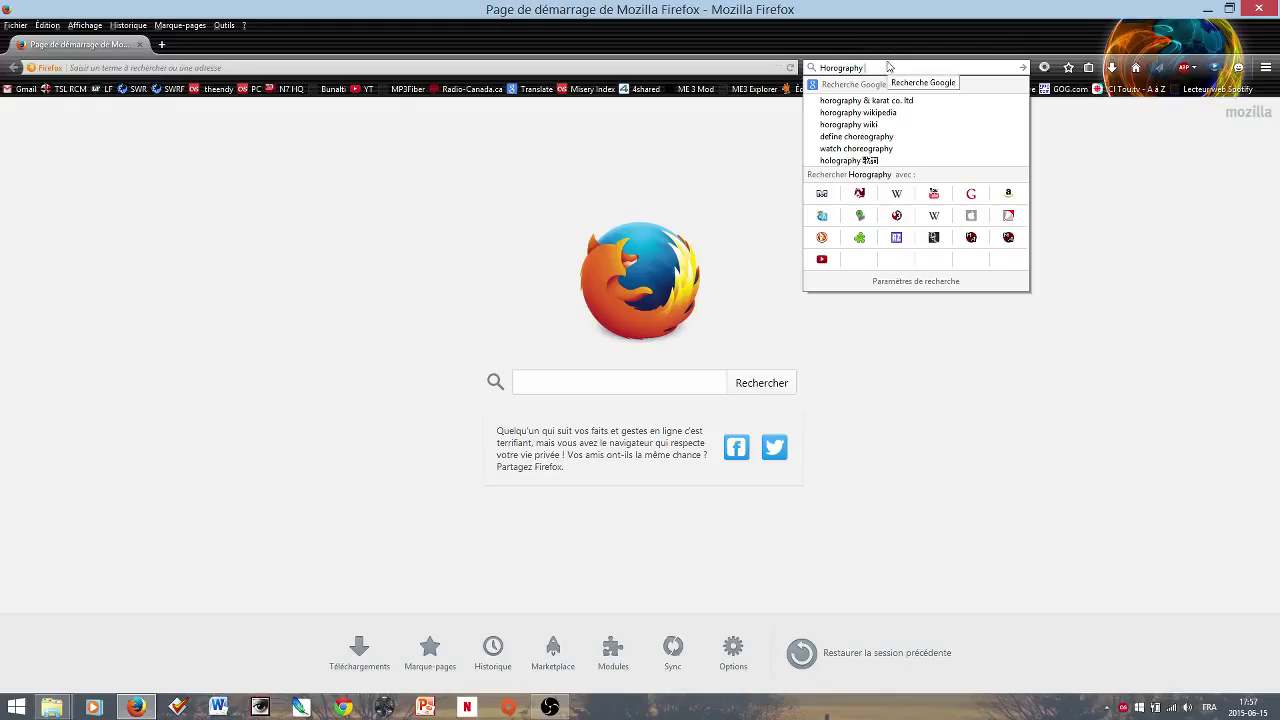
type("Buff Fe")
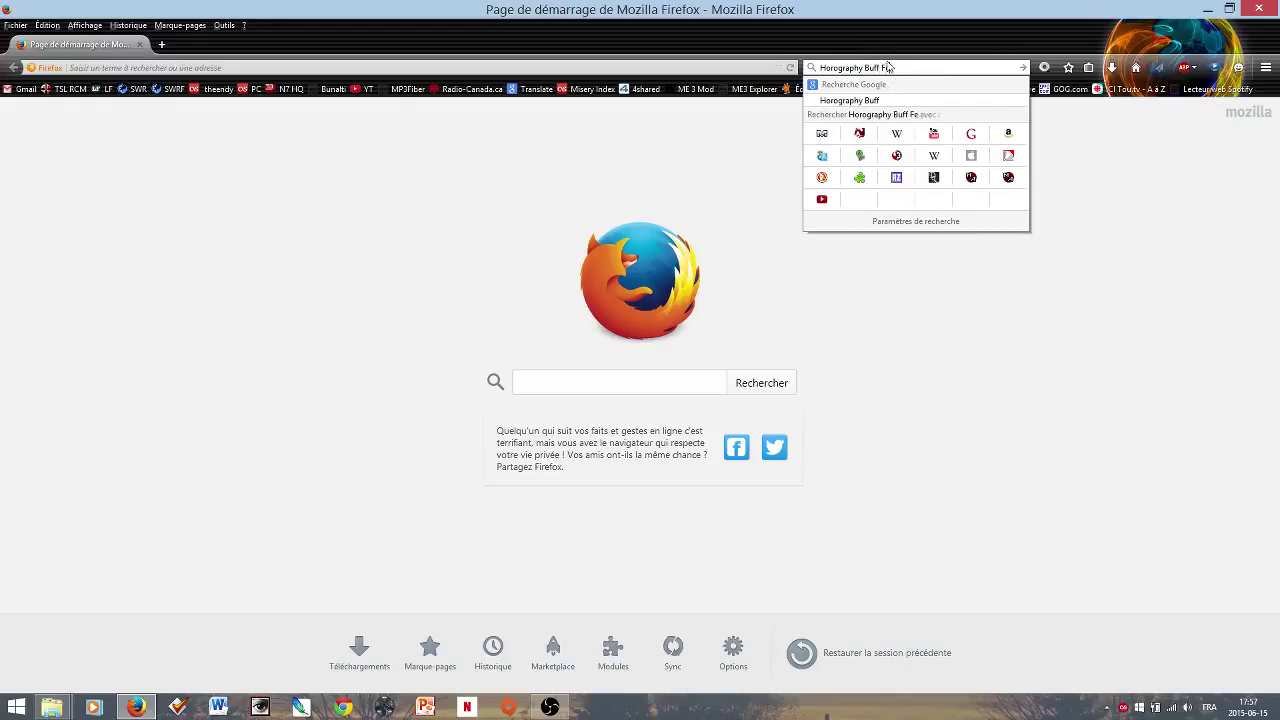
type("male Thank top")
key("Return")
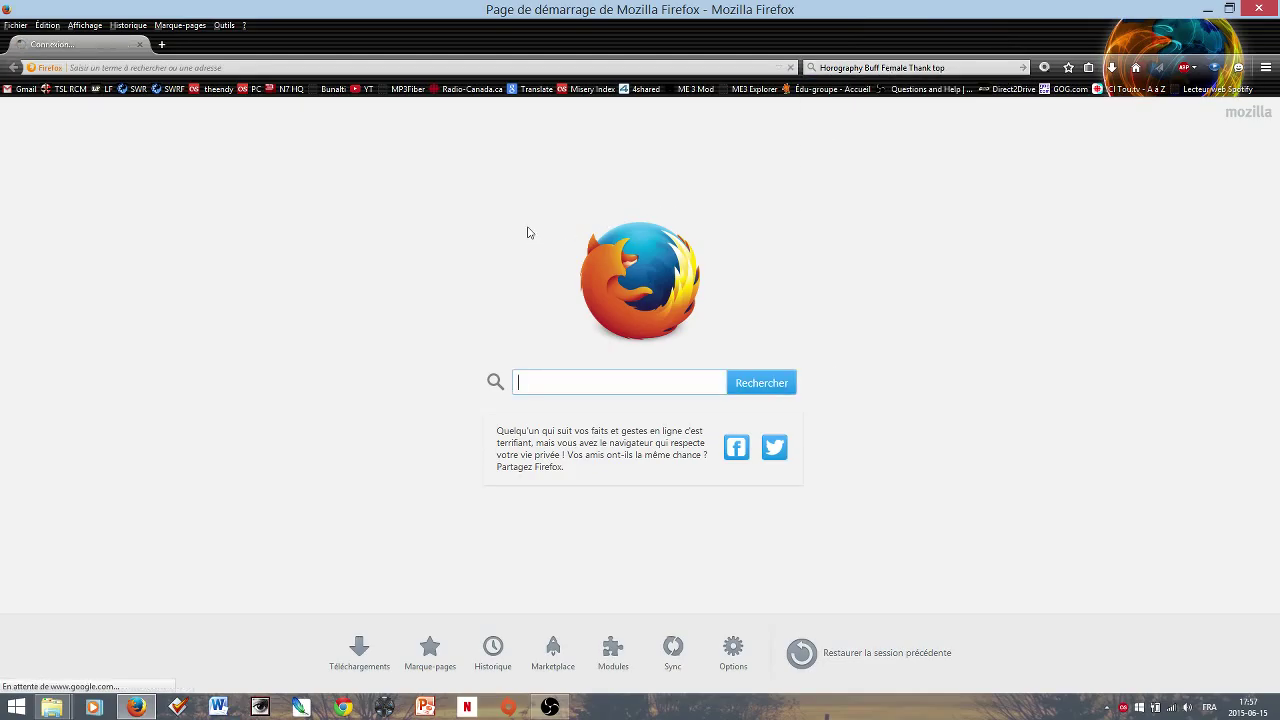
left_click(918, 67)
key("BackSpace")
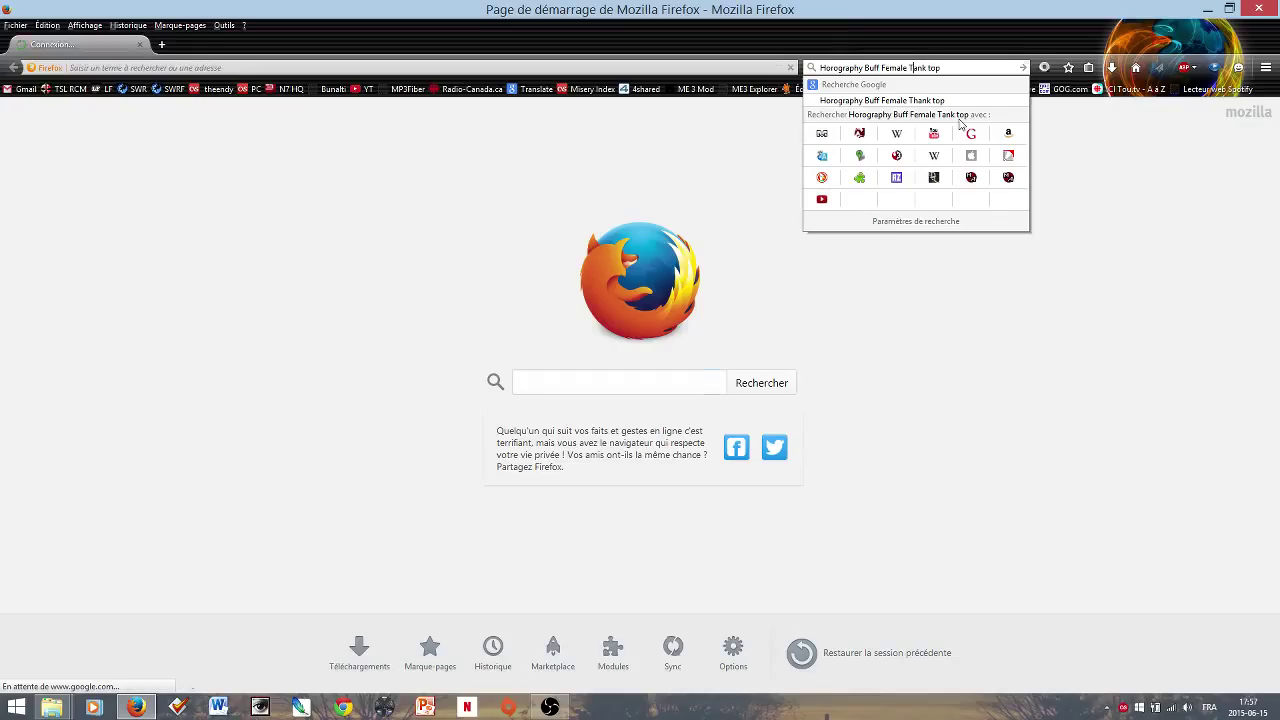
key("Return")
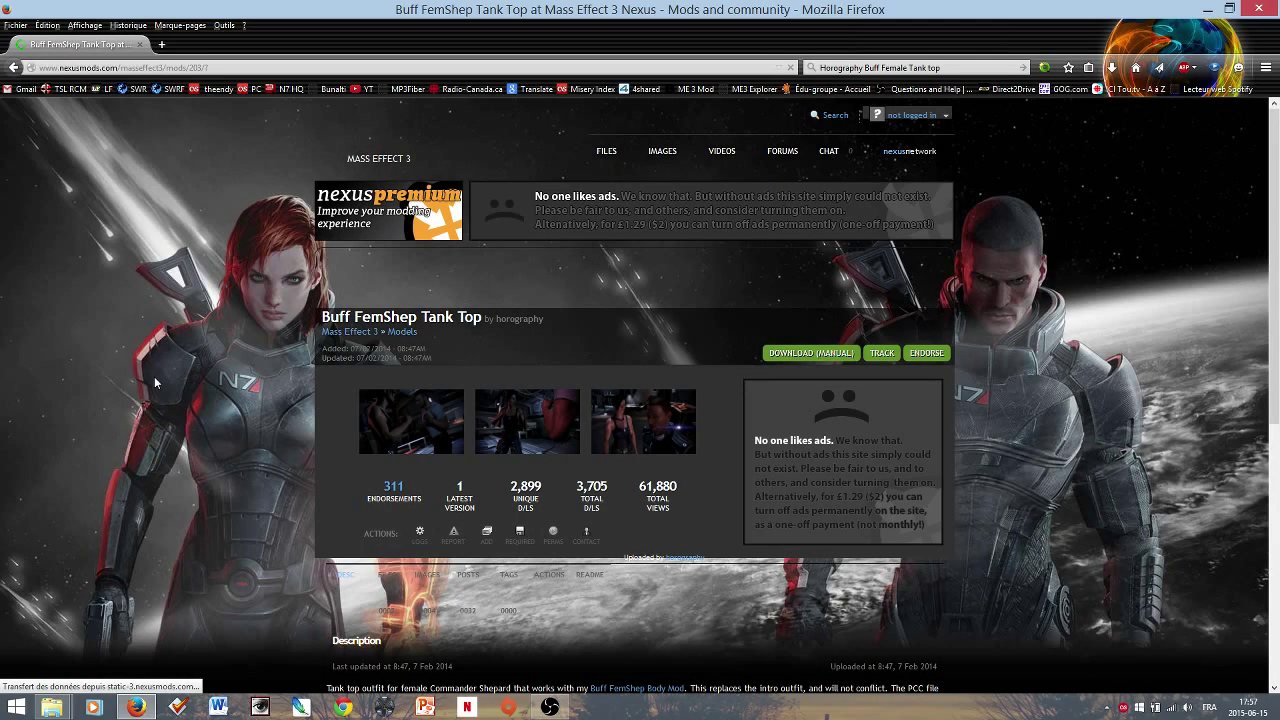
- Examine the enlarged preview images and the description with installation instructions on the Buff FemShep Tank Top mod page
scroll(154, 376, "down", 1)
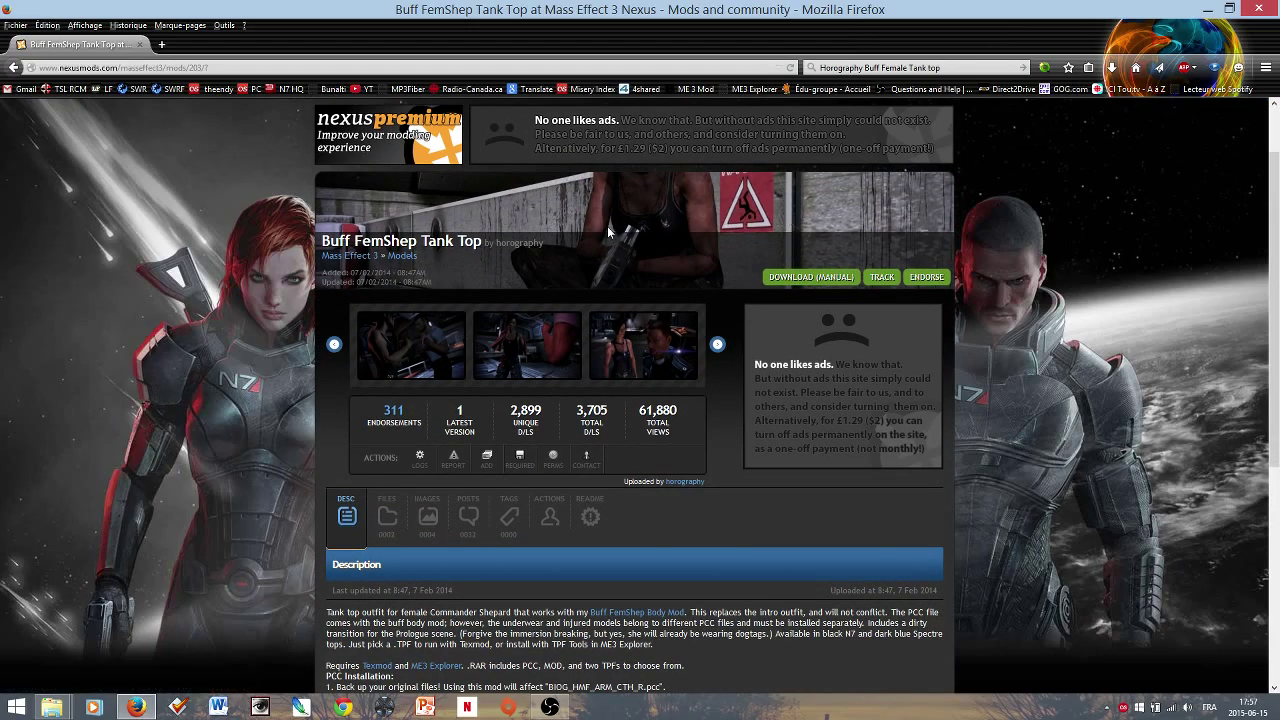
left_click(395, 360)
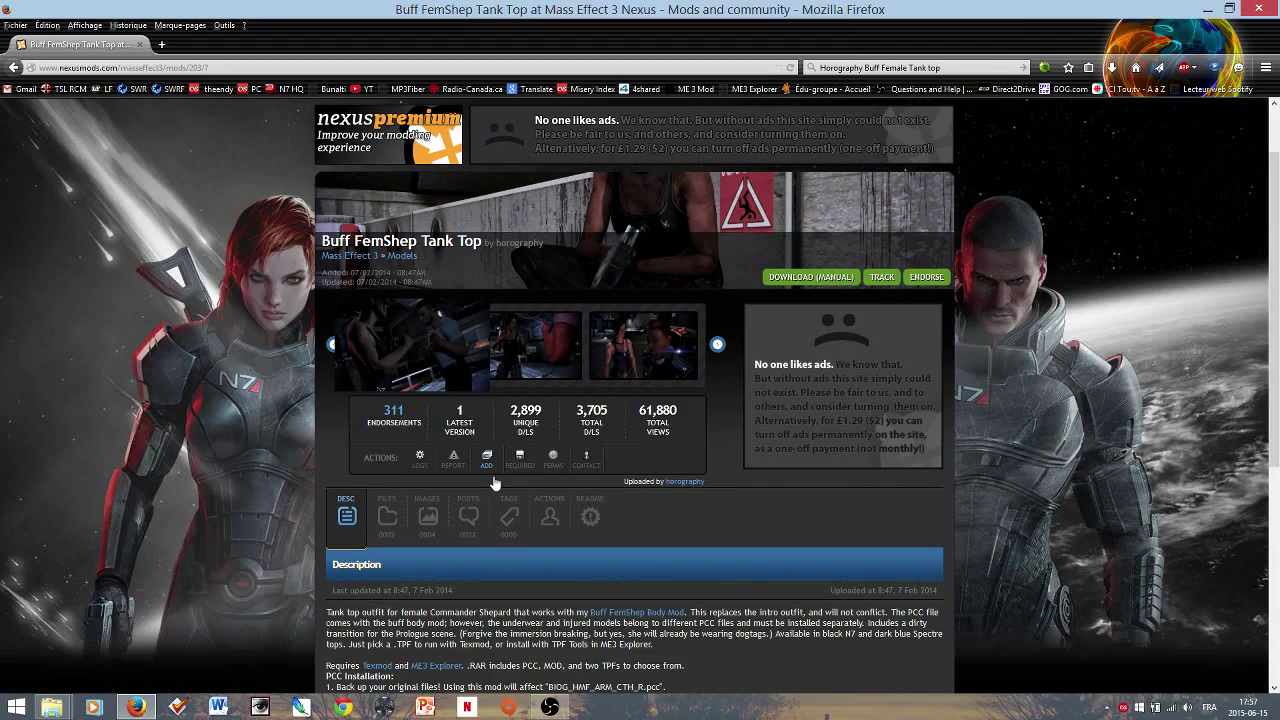
left_click(390, 410)
left_click(455, 348)
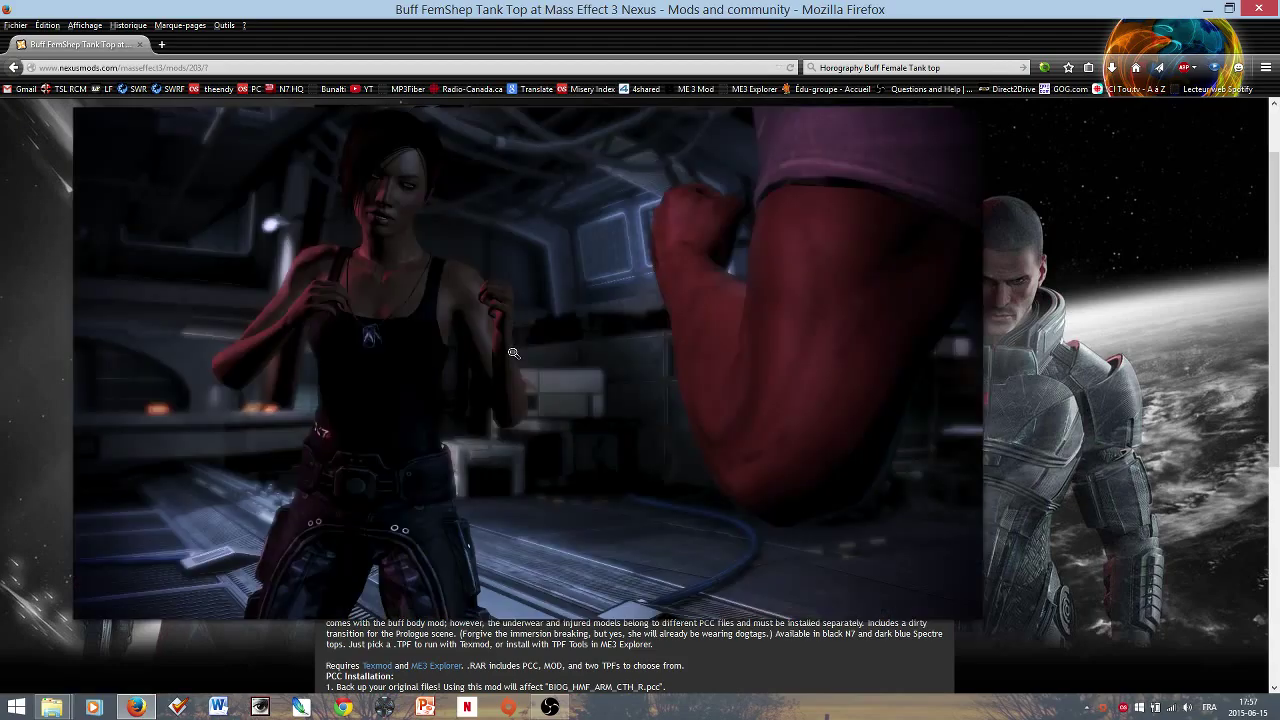
left_click(511, 350)
scroll(283, 600, "down", 1)
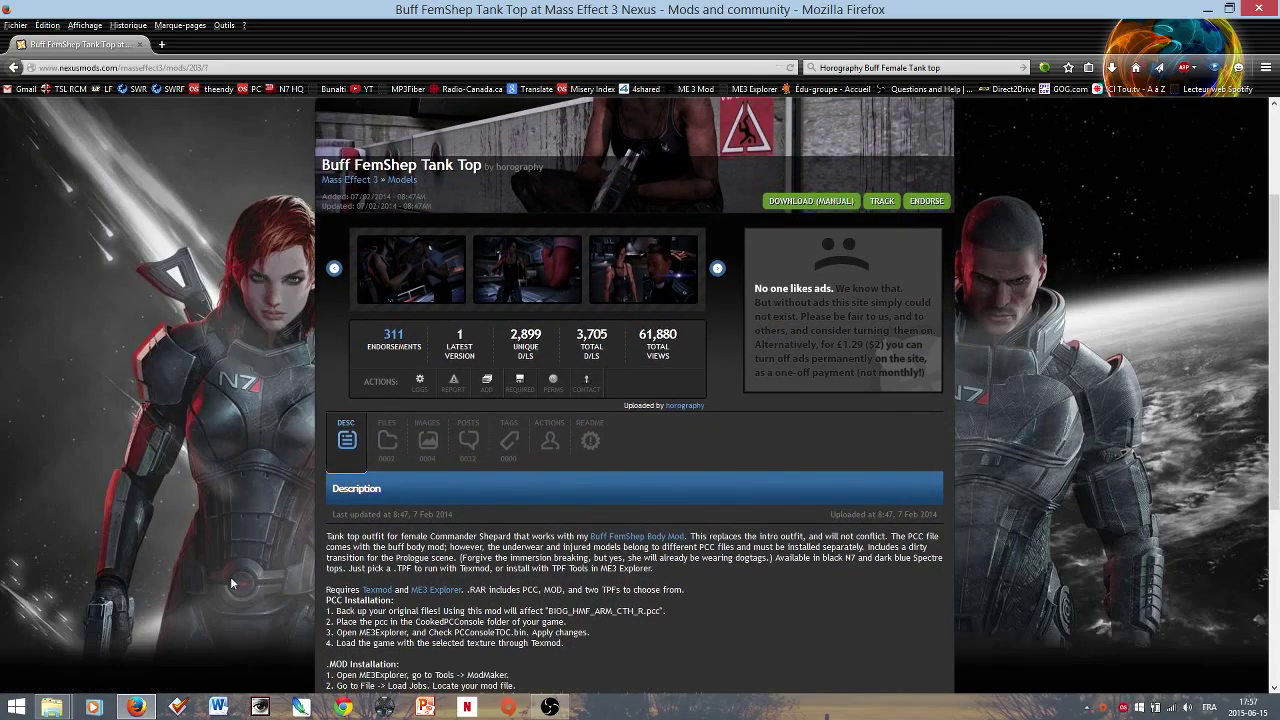
scroll(231, 583, "down", 1)
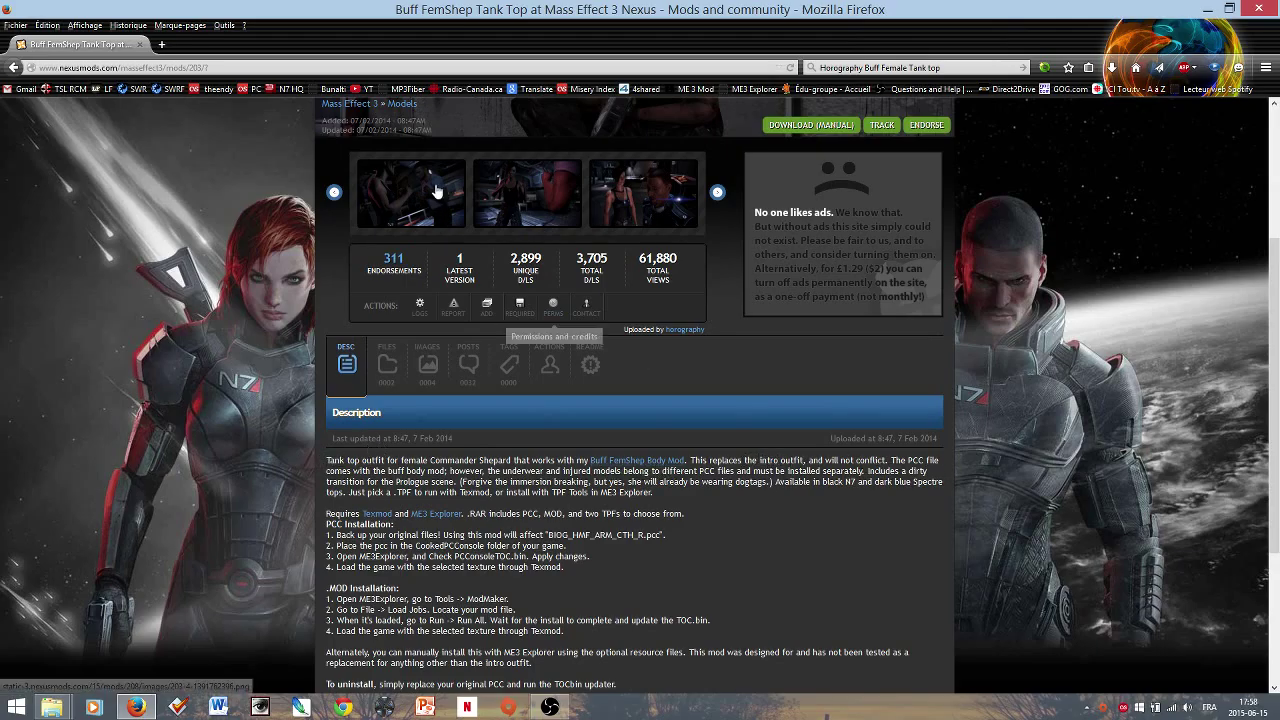
left_click(527, 199)
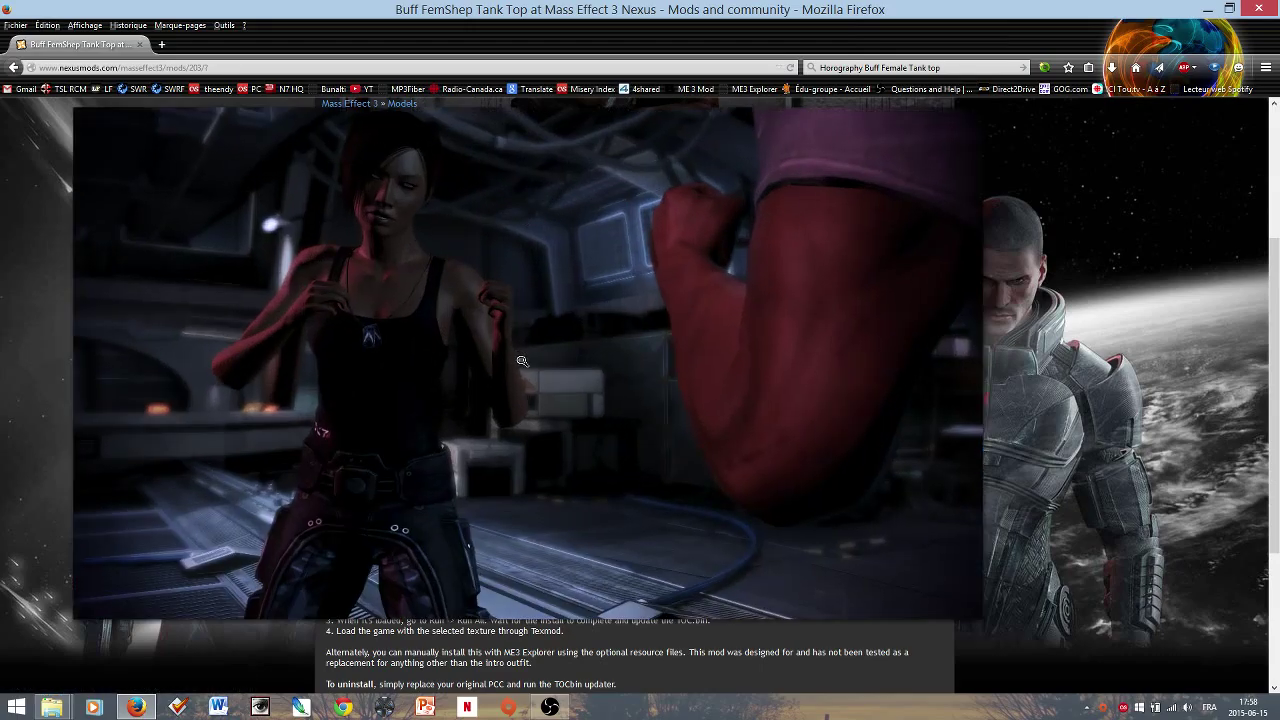
- Examine the remaining enlarged preview images on the Buff FemShep Tank Top mod page and close the browser
left_click(556, 342)
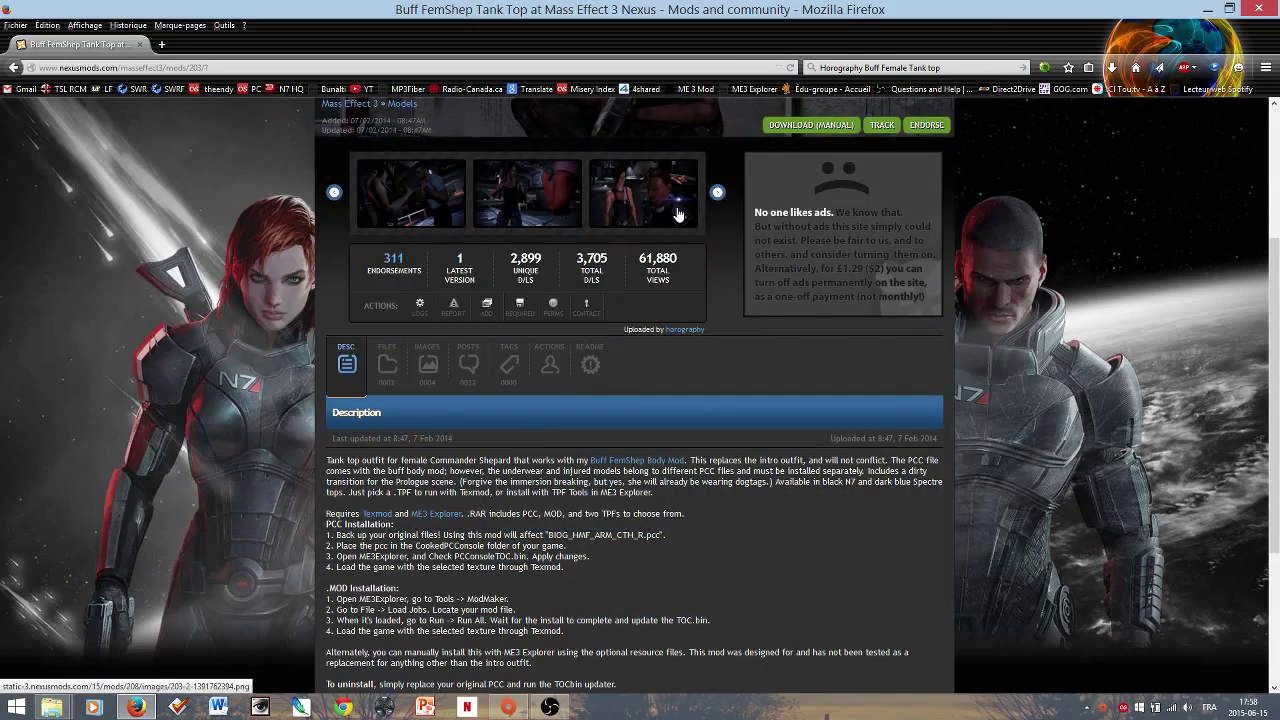
left_click(649, 192)
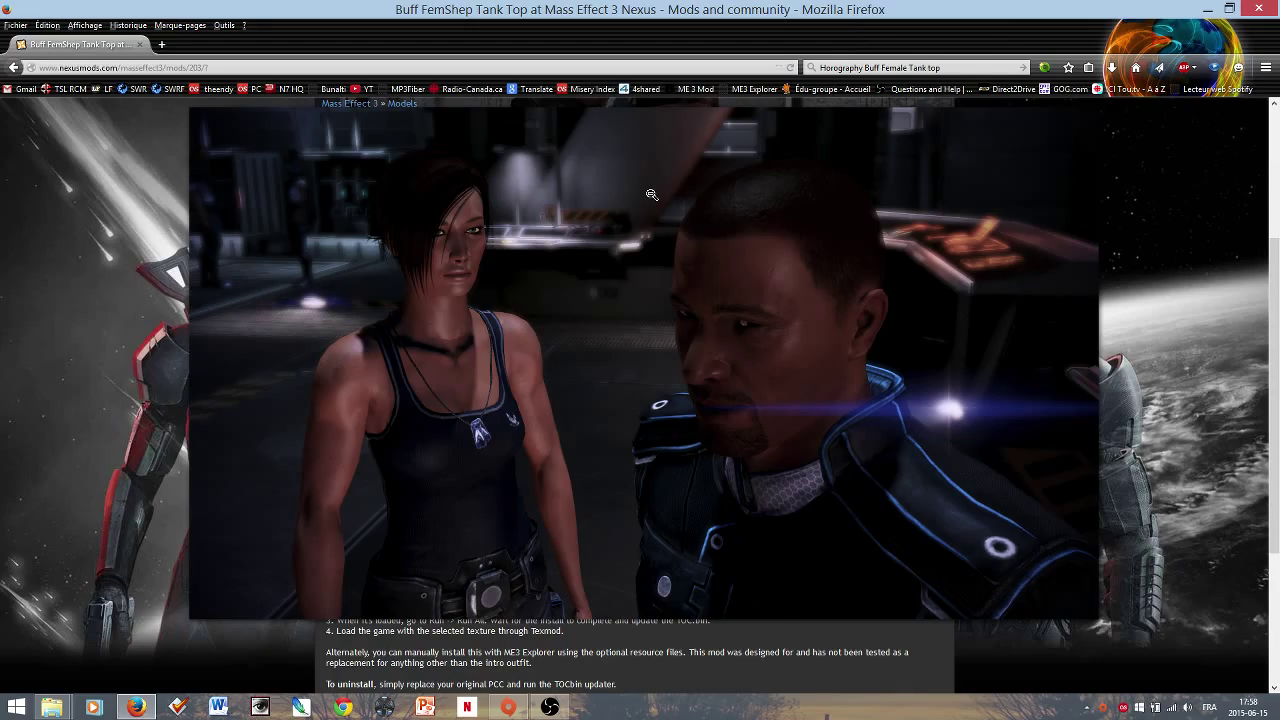
left_click(584, 283)
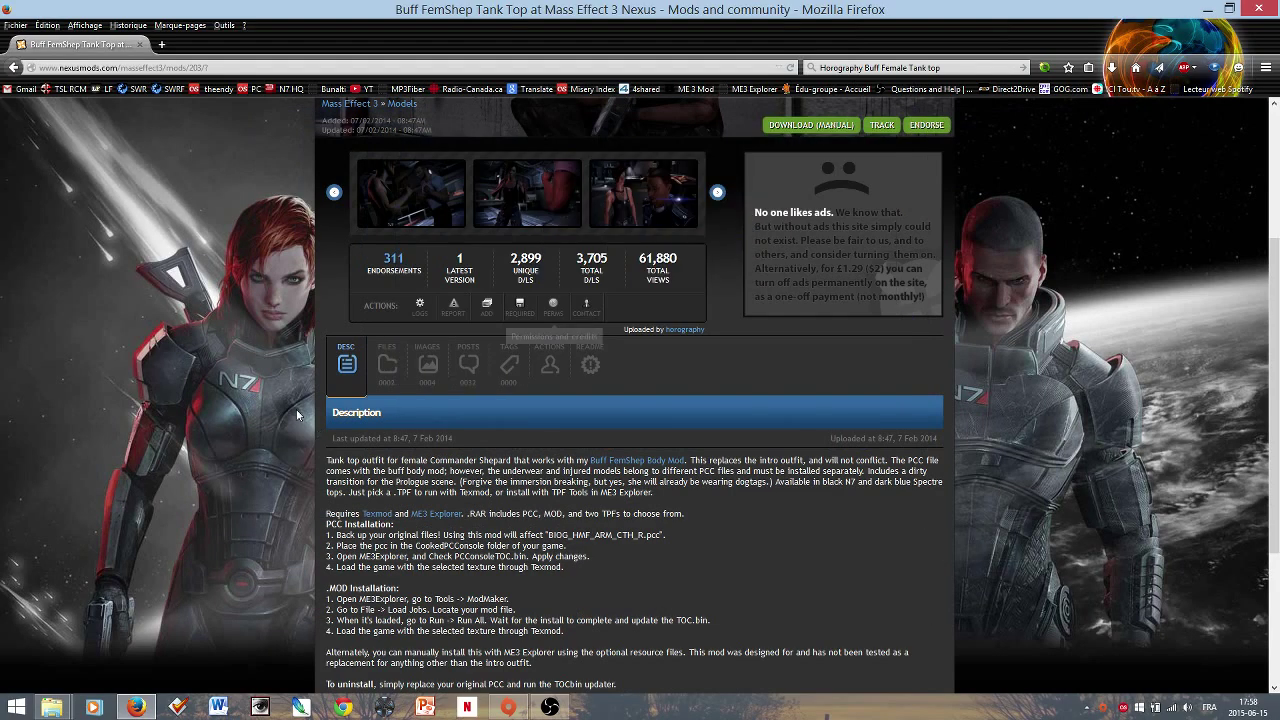
scroll(297, 414, "up", 3)
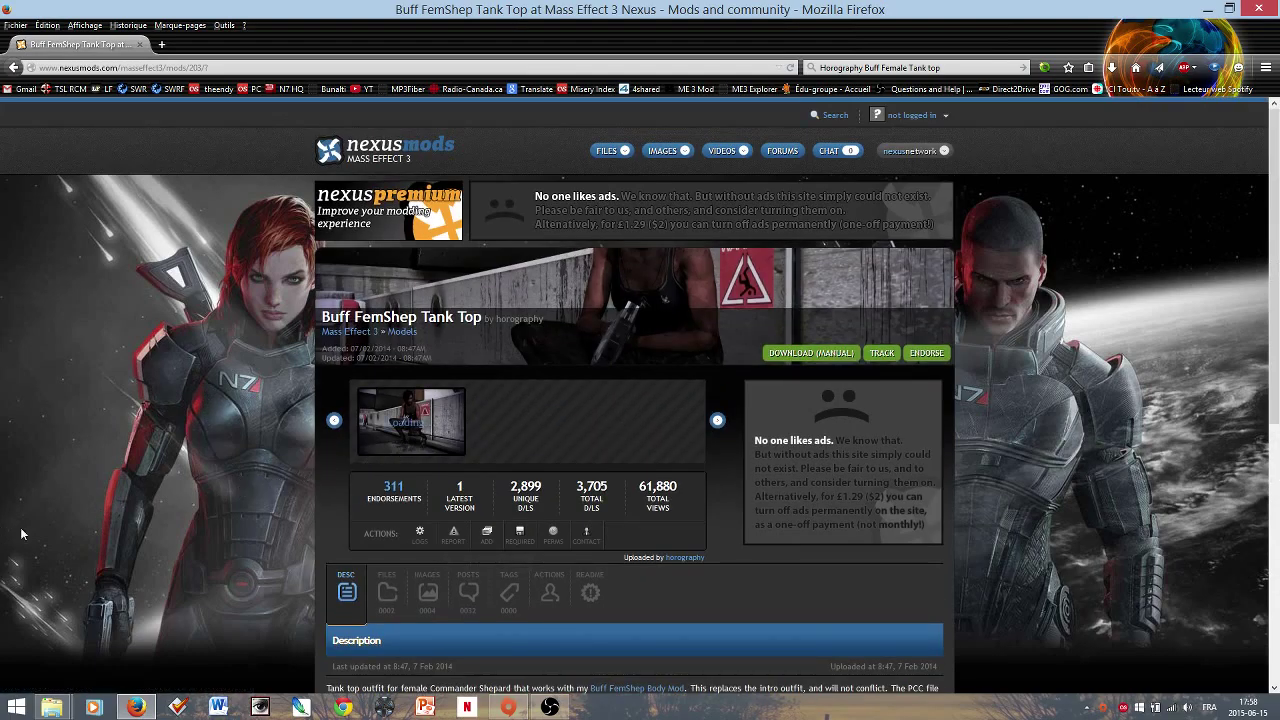
left_click(449, 452)
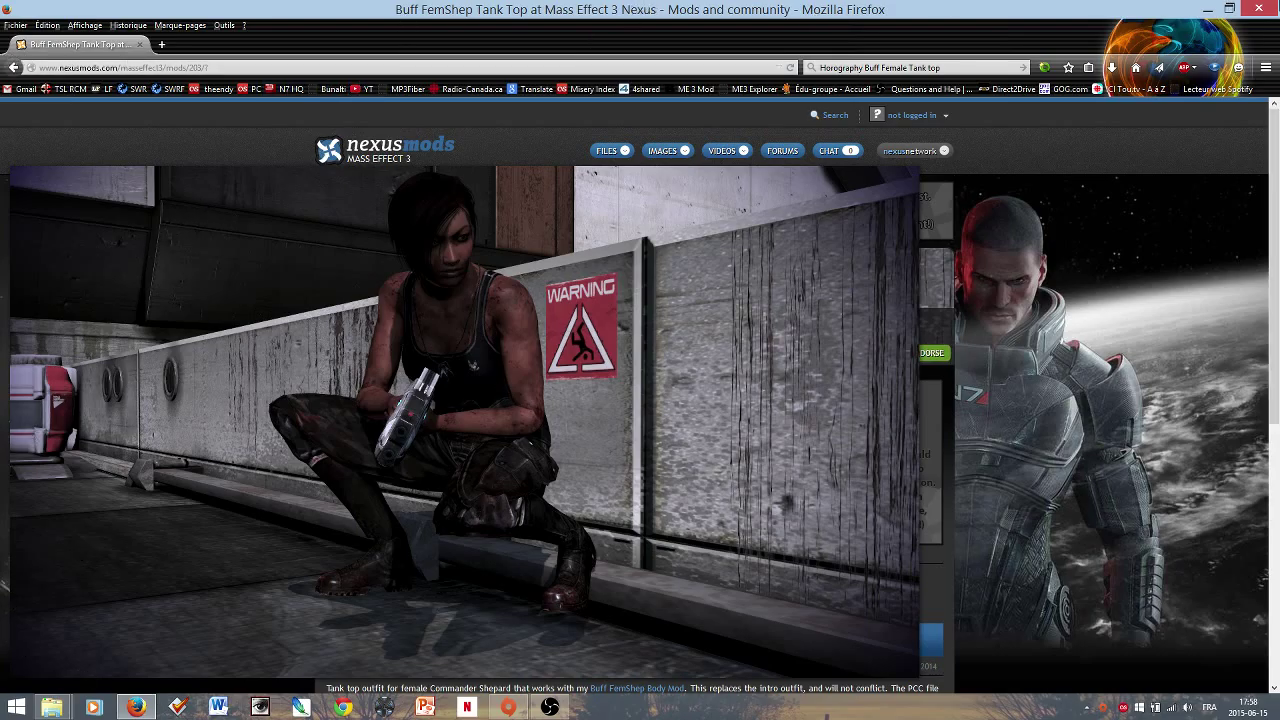
left_click(1262, 8)
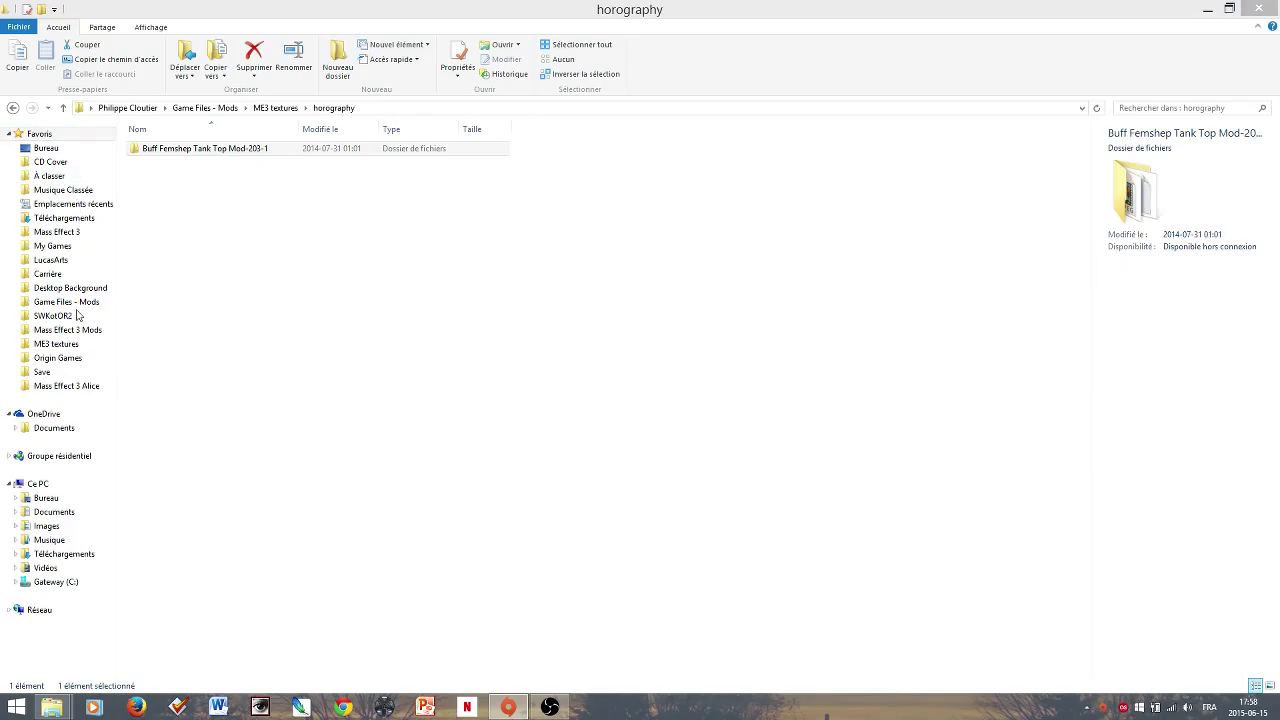
- Examine the Liara N7 Carbon Fiber Armor files and the Alt Armor archive in the Luzory Prime folder, returning to ME3 textures
left_click(273, 107)
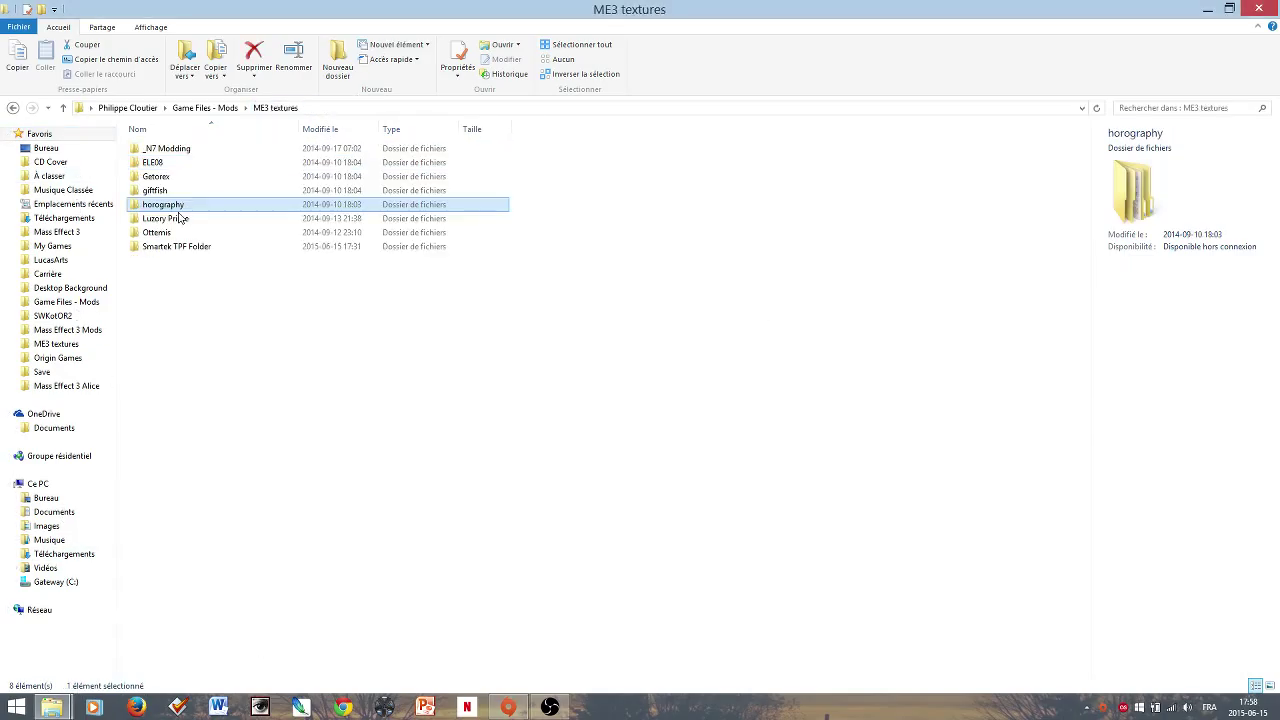
double_click(160, 220)
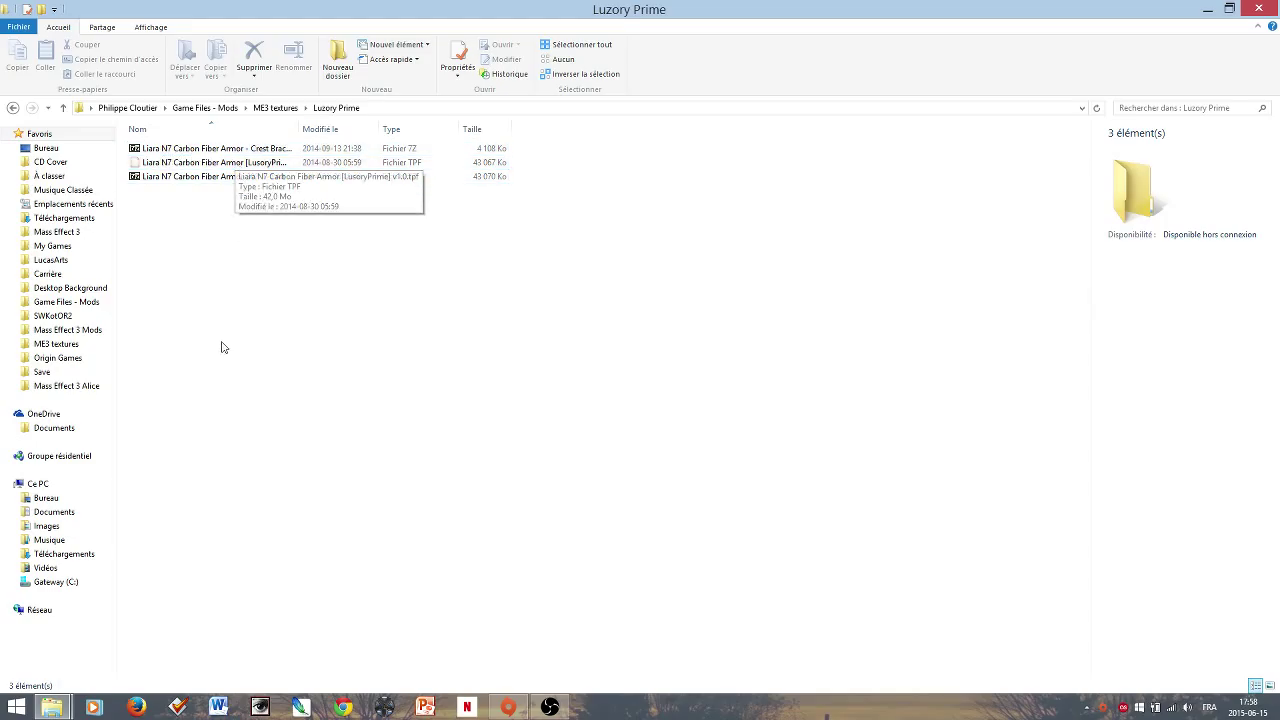
left_click(190, 166)
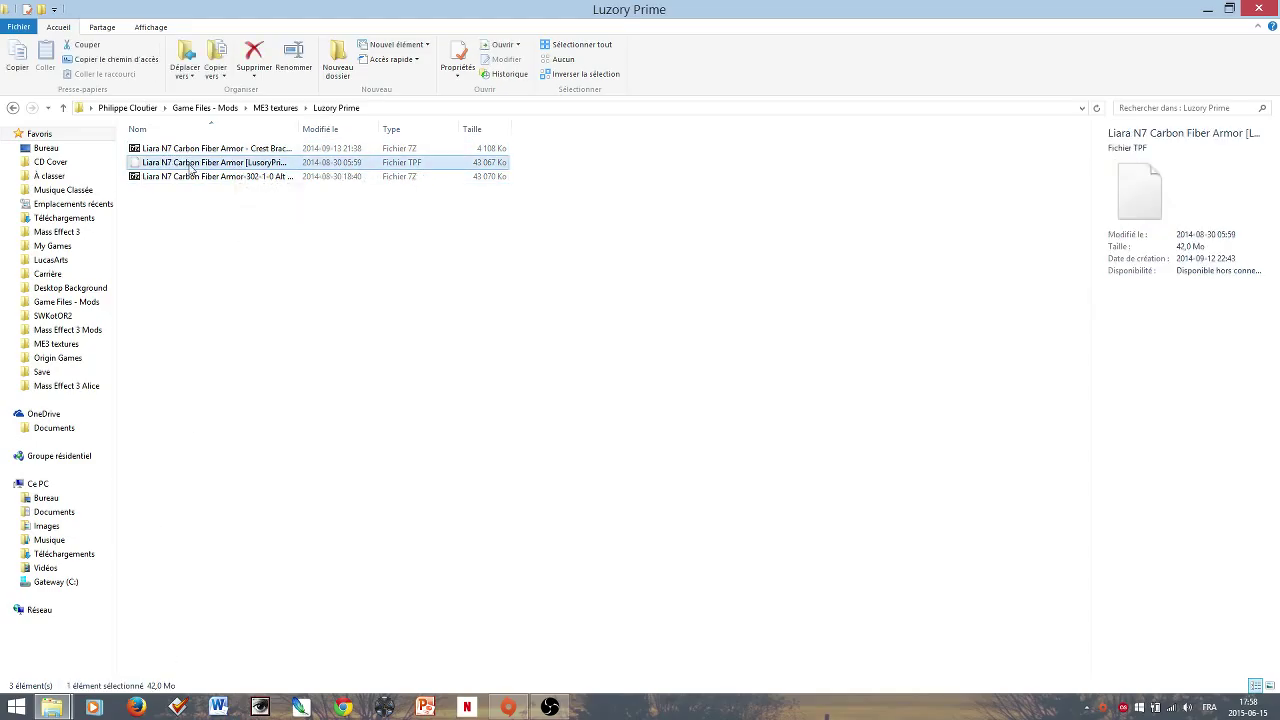
left_click(227, 177)
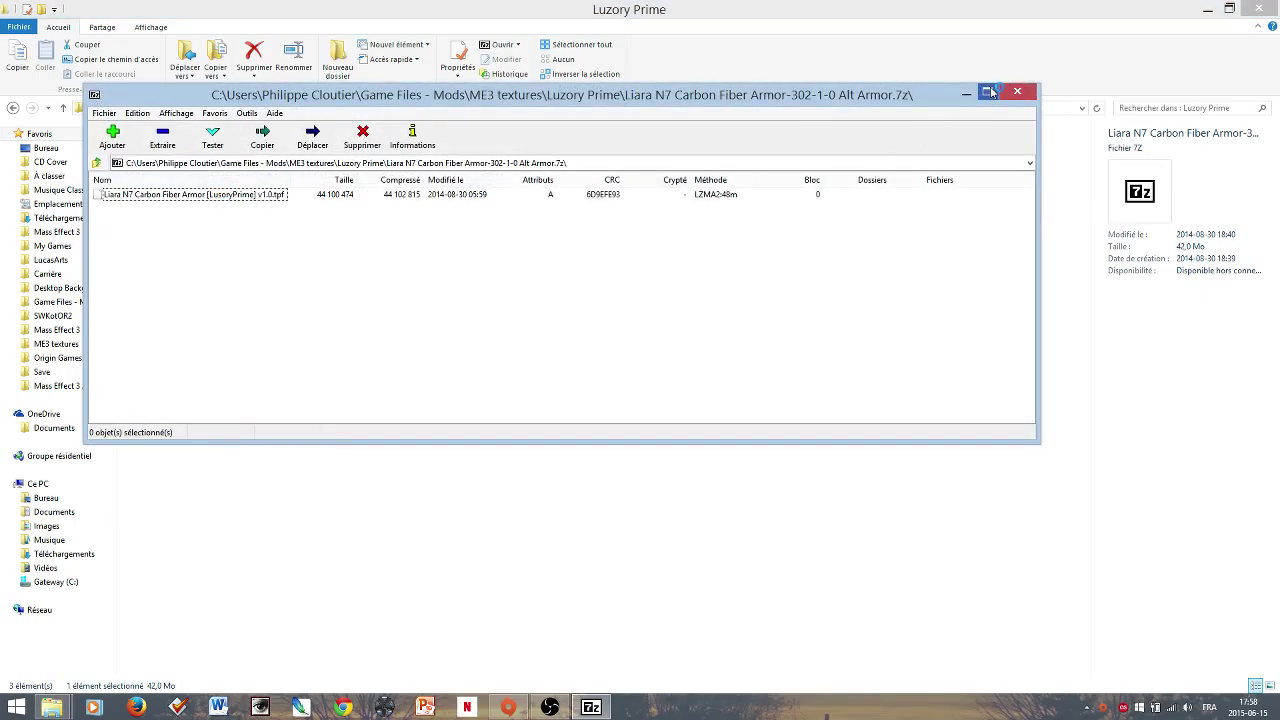
left_click(1018, 92)
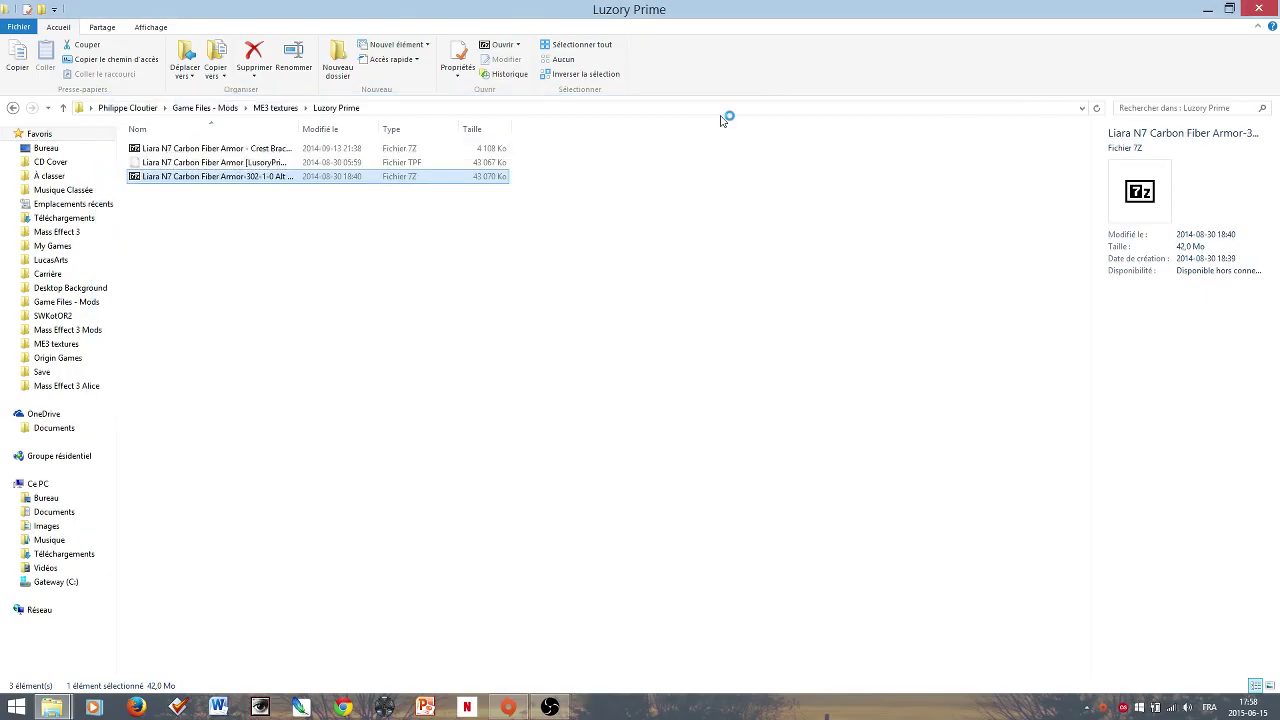
left_click(270, 107)
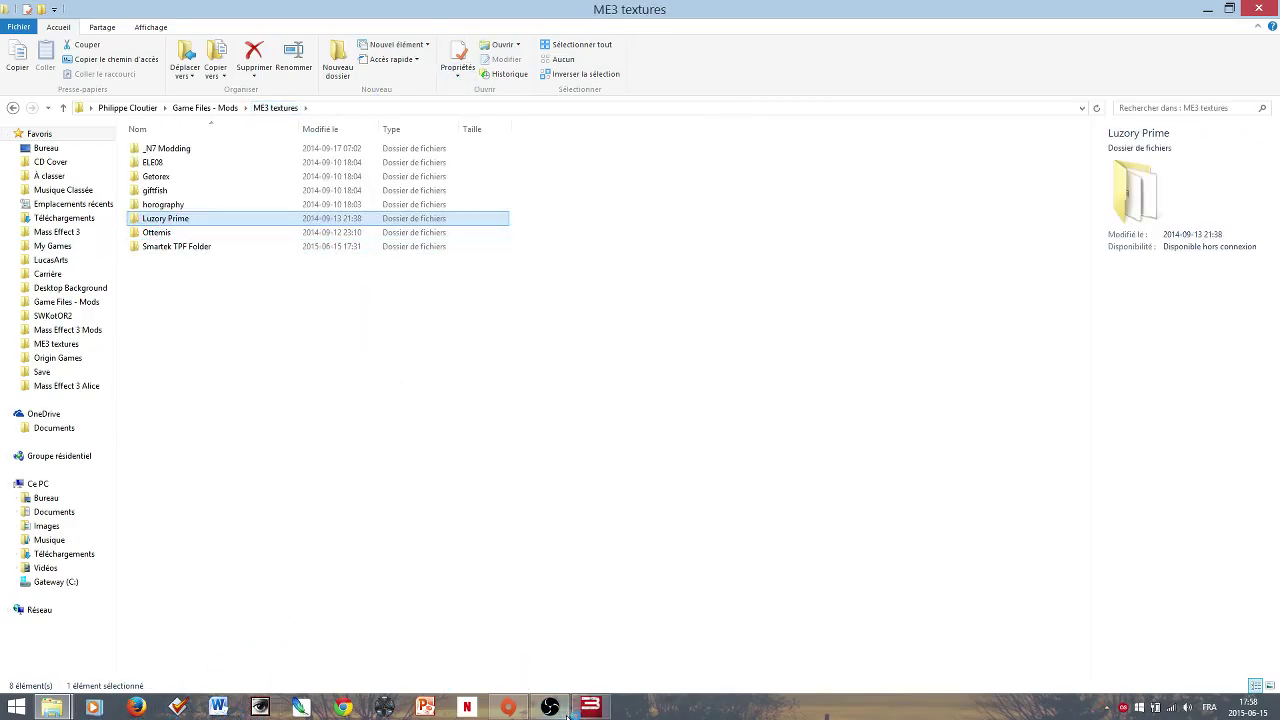
- Switch to Firefox and open the Mass Effect 3 Nexus page from the ME3 bookmarks
left_click(138, 708)
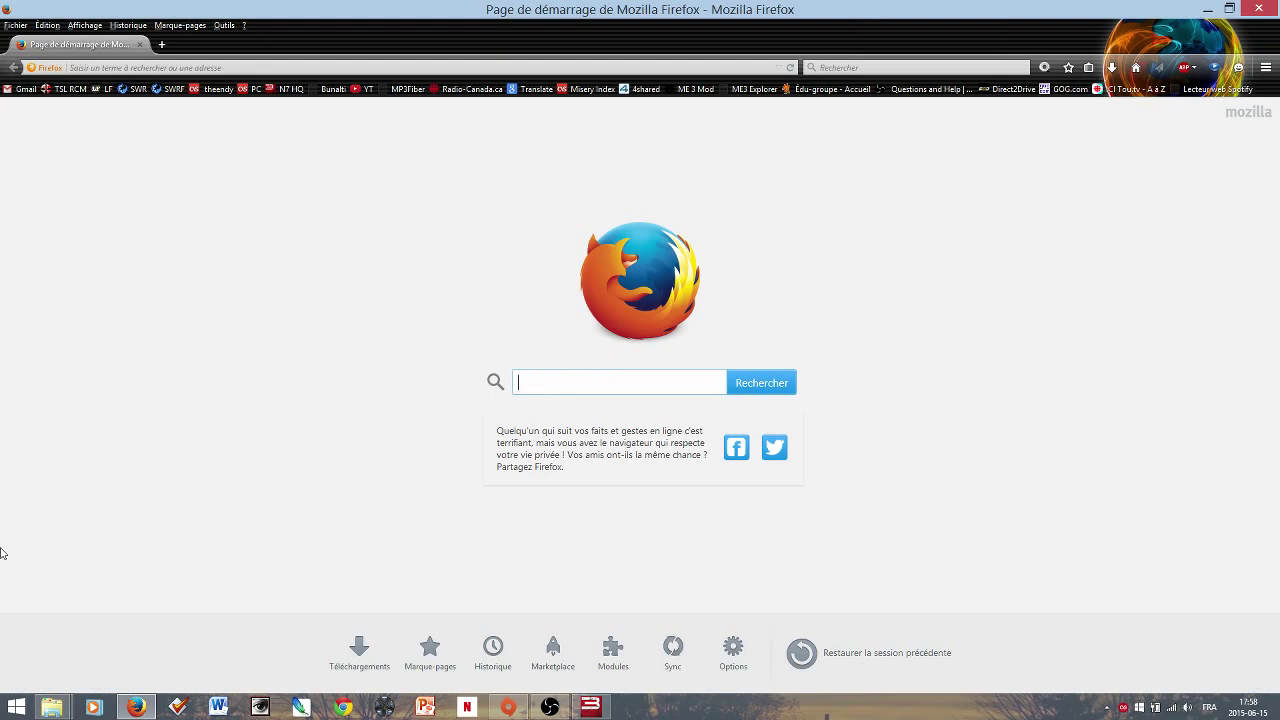
left_click(170, 25)
mouse_move(204, 344)
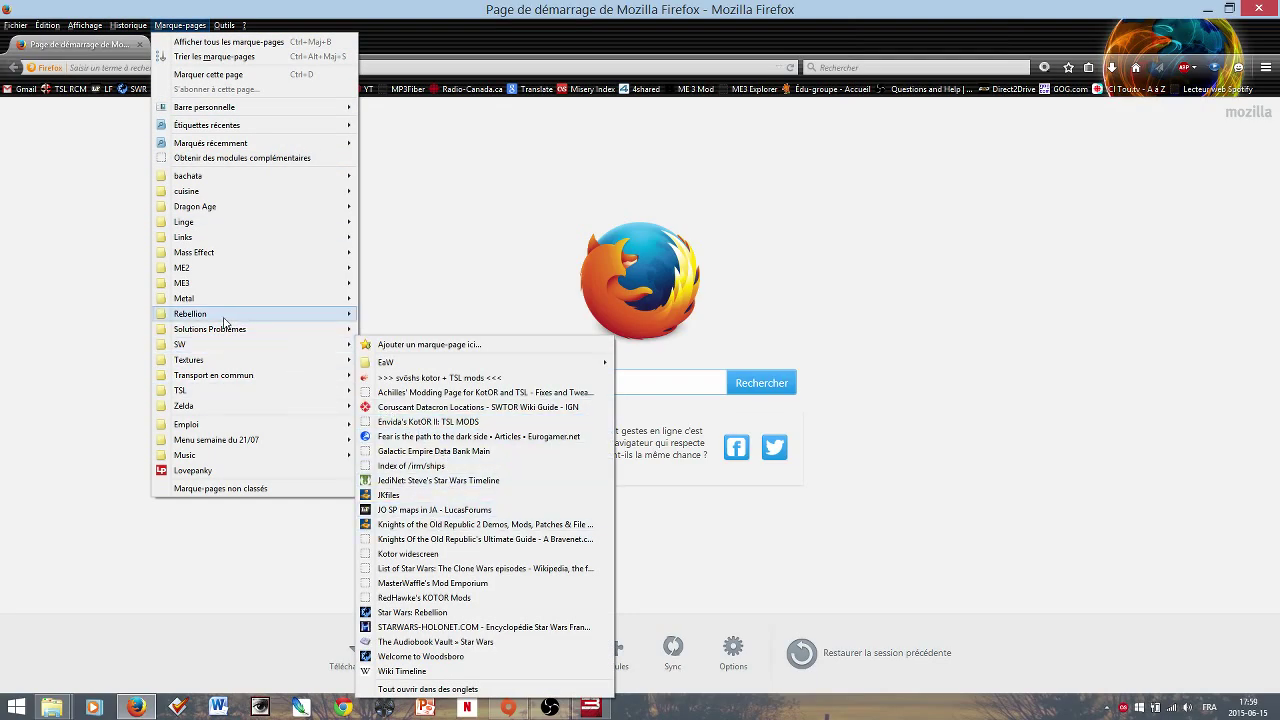
mouse_move(206, 286)
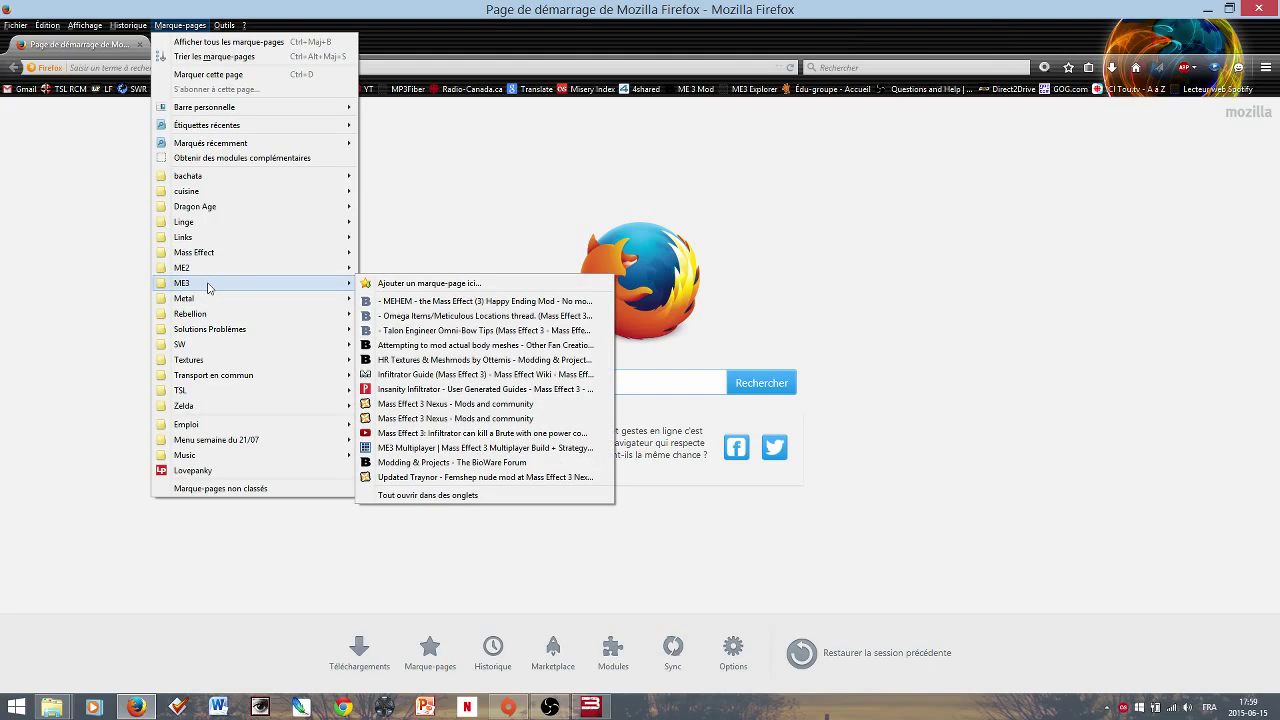
left_click(455, 419)
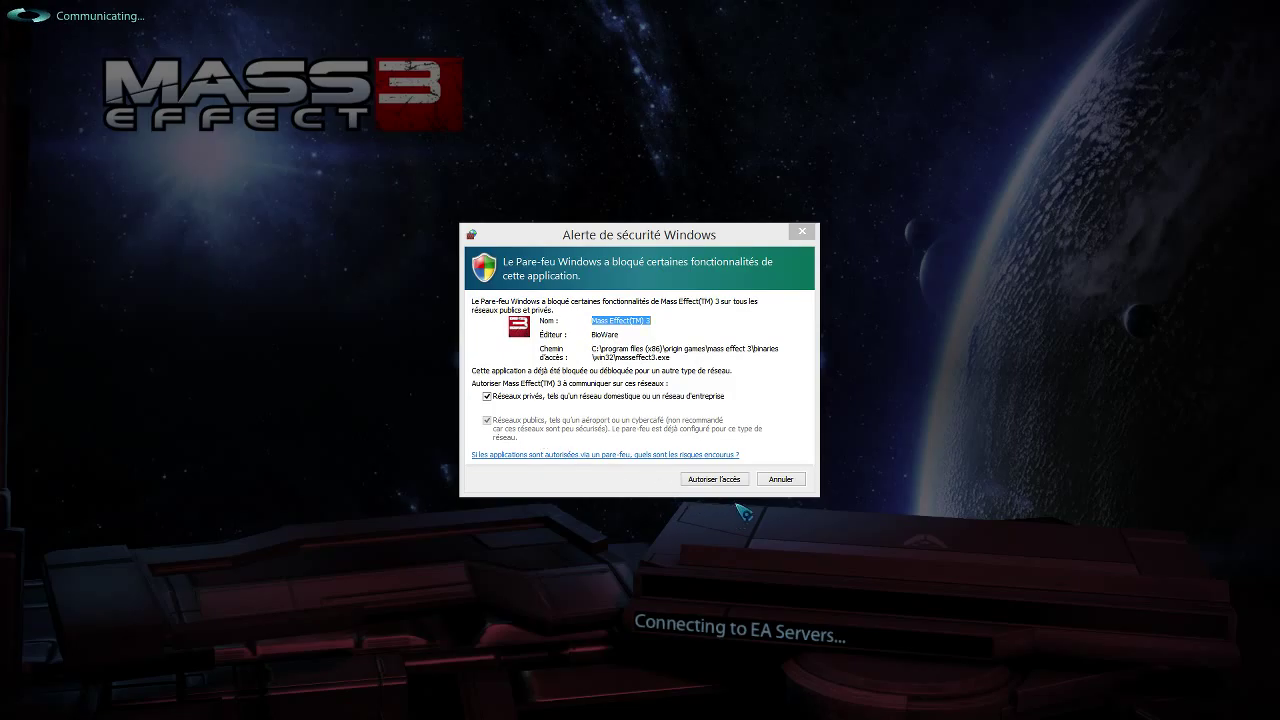
- Allow Mass Effect 3 through the Windows firewall on private networks and dismiss the game's lost-connection notice
left_click(700, 484)
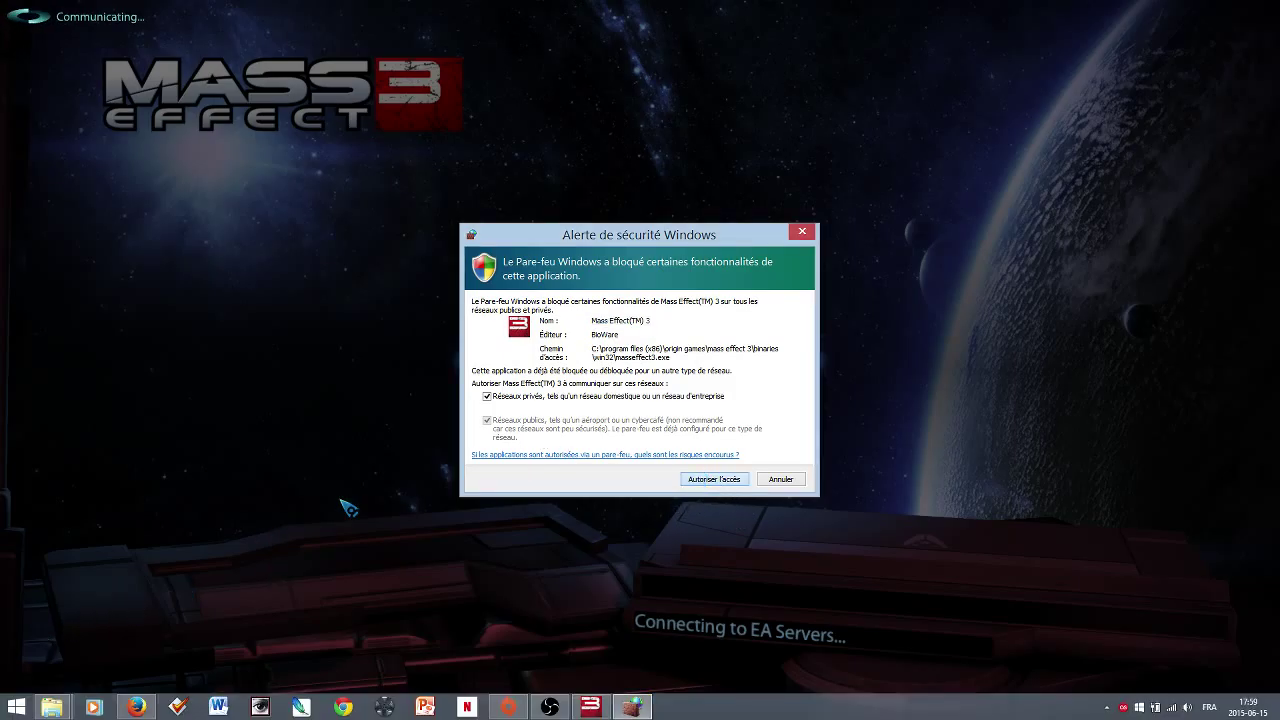
left_click(712, 480)
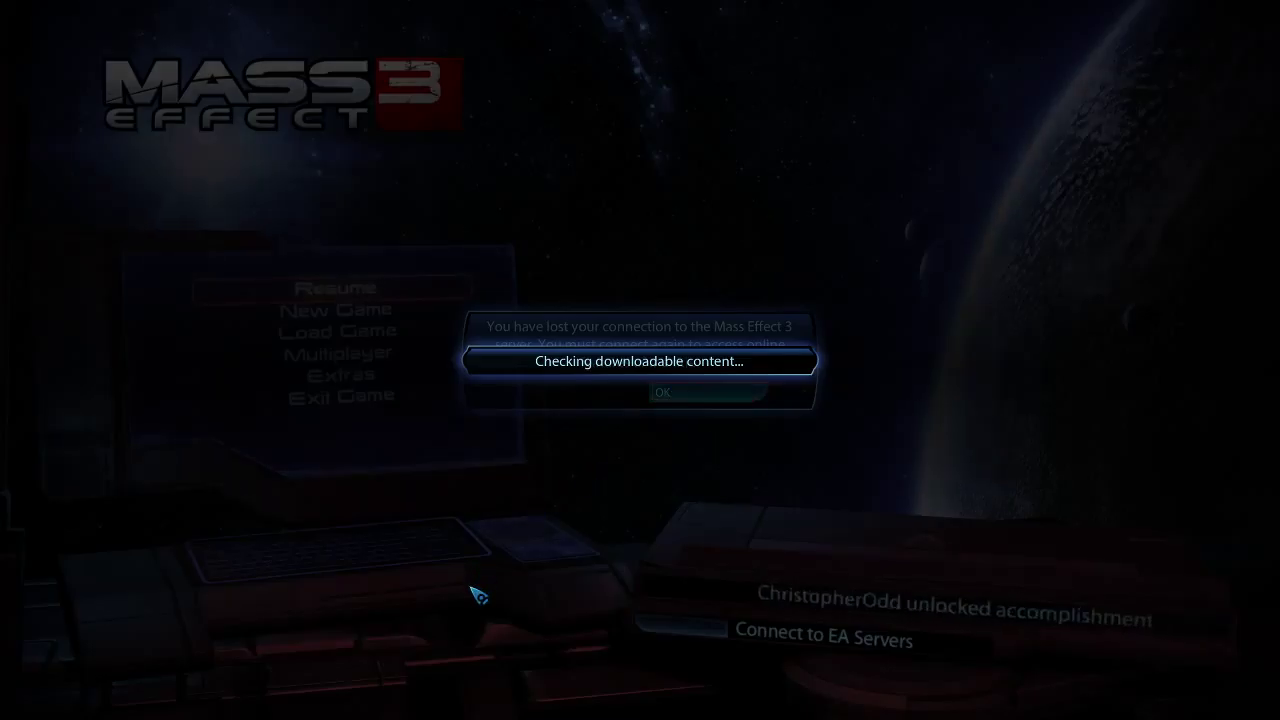
left_click(695, 400)
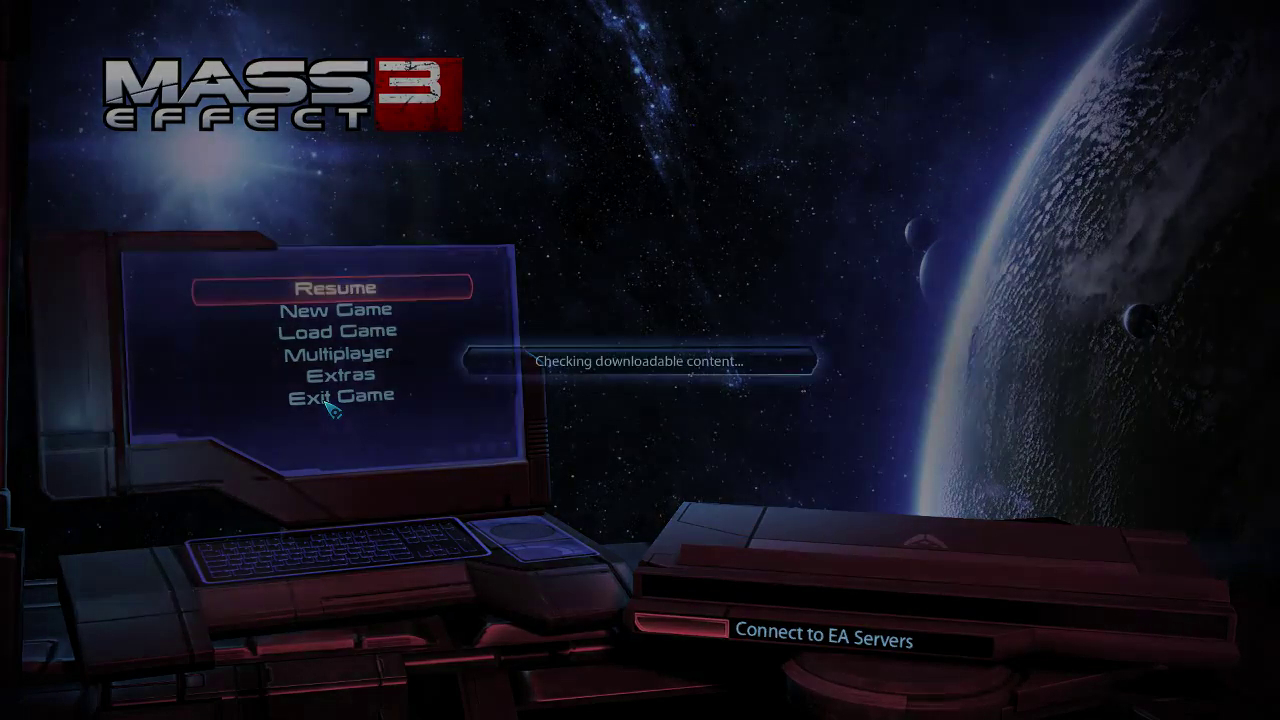
- Exit the Mass Effect 3 game from its main menu and confirm leaving
key("Down")
key("Down")
key("Down")
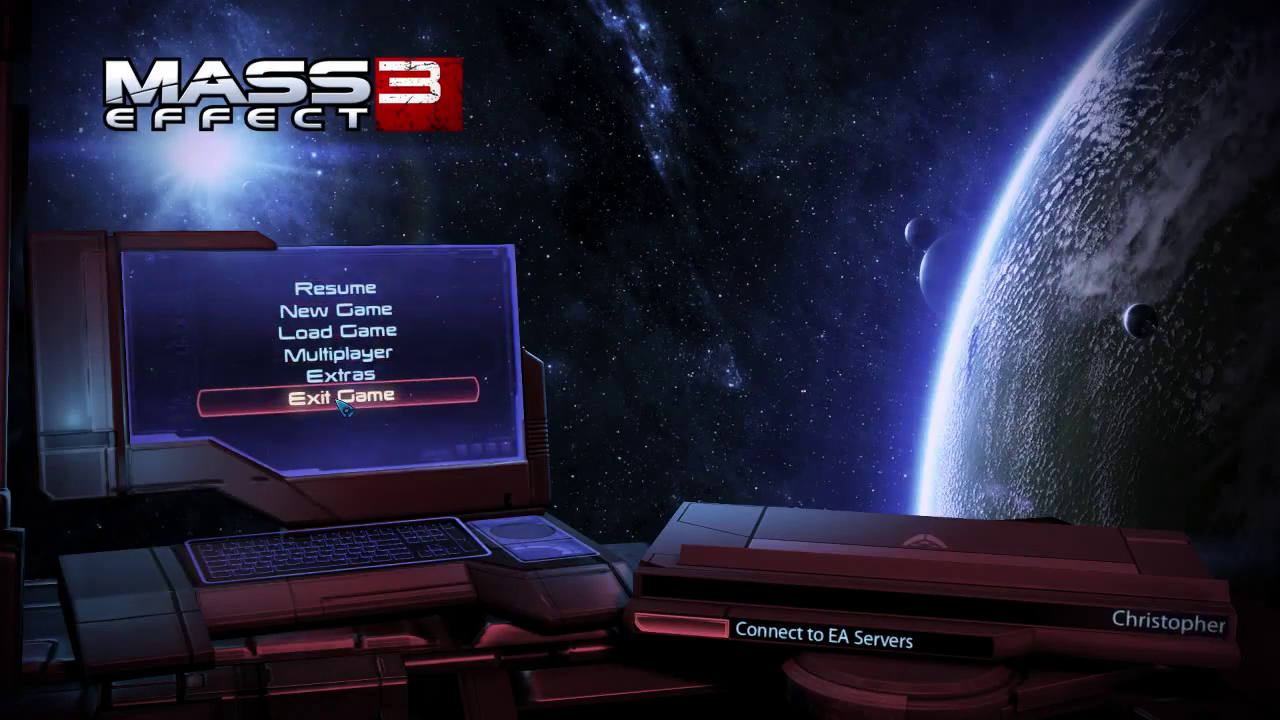
left_click(340, 398)
left_click(578, 374)
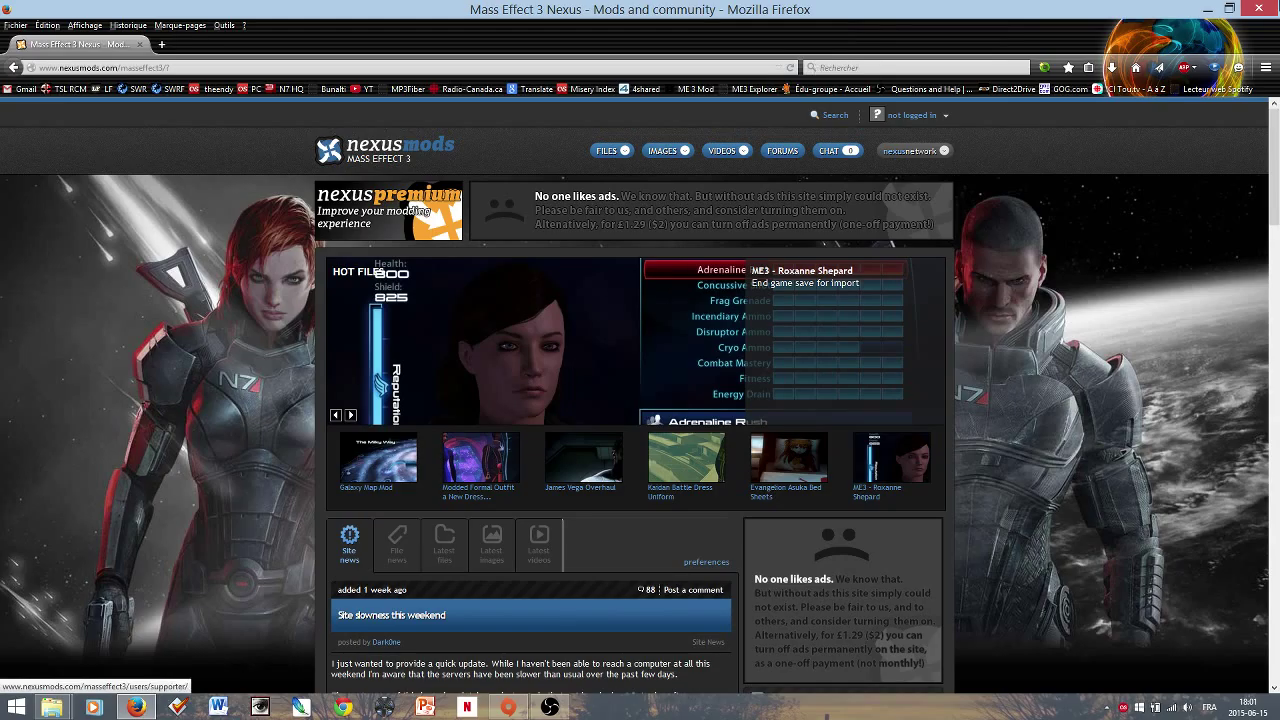
- Look through the news, latest files and hot files on the Mass Effect 3 Nexus home page, checking the folder names in ME3 textures
scroll(79, 582, "down", 2)
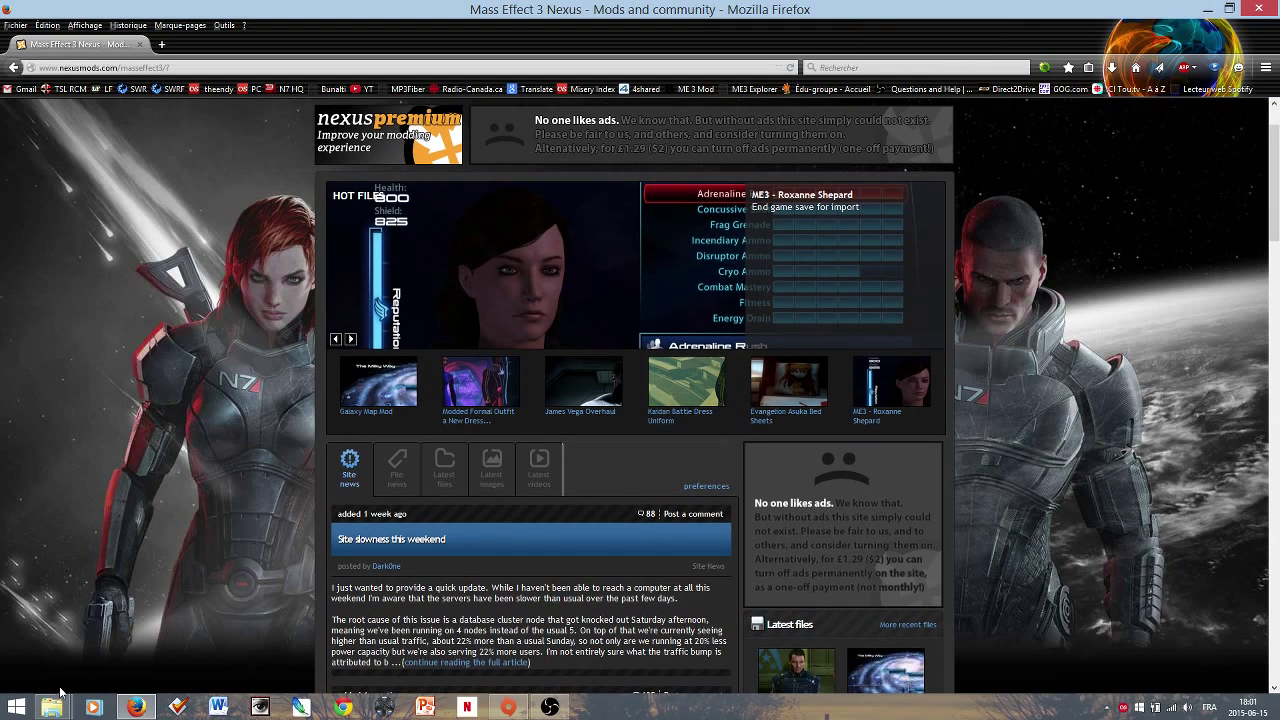
mouse_move(52, 708)
scroll(196, 463, "down", 6)
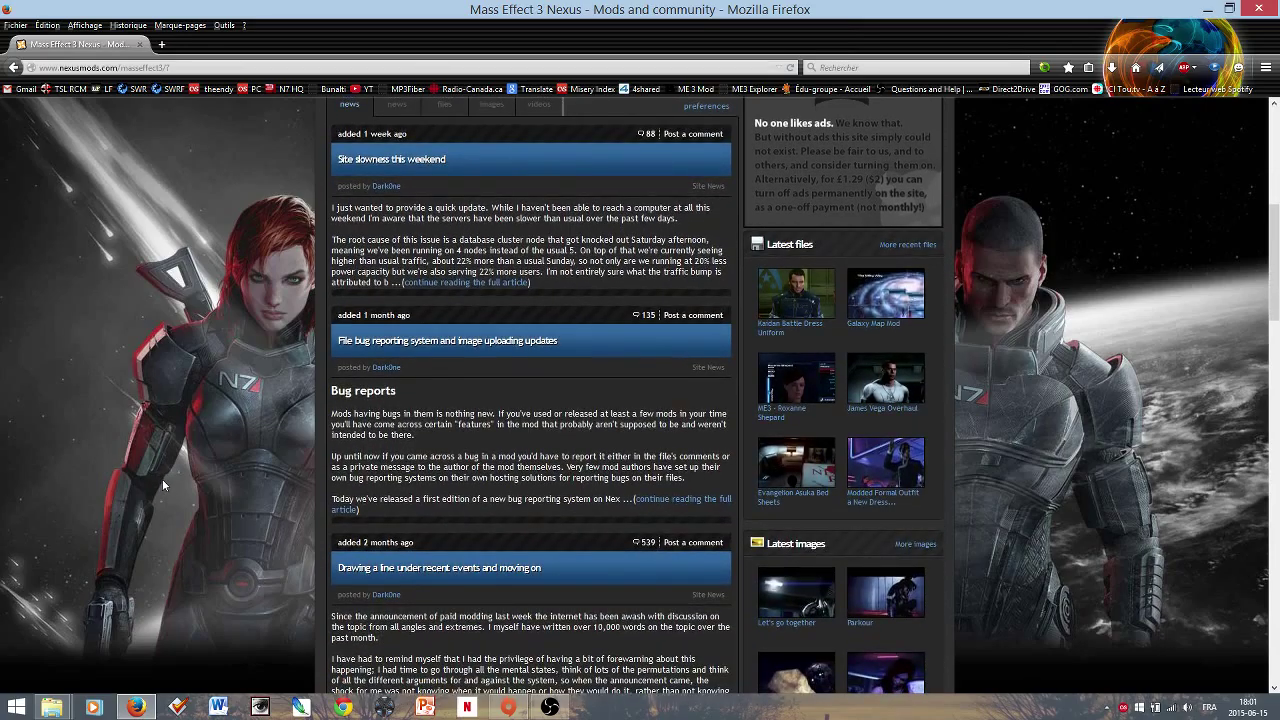
scroll(162, 479, "down", 14)
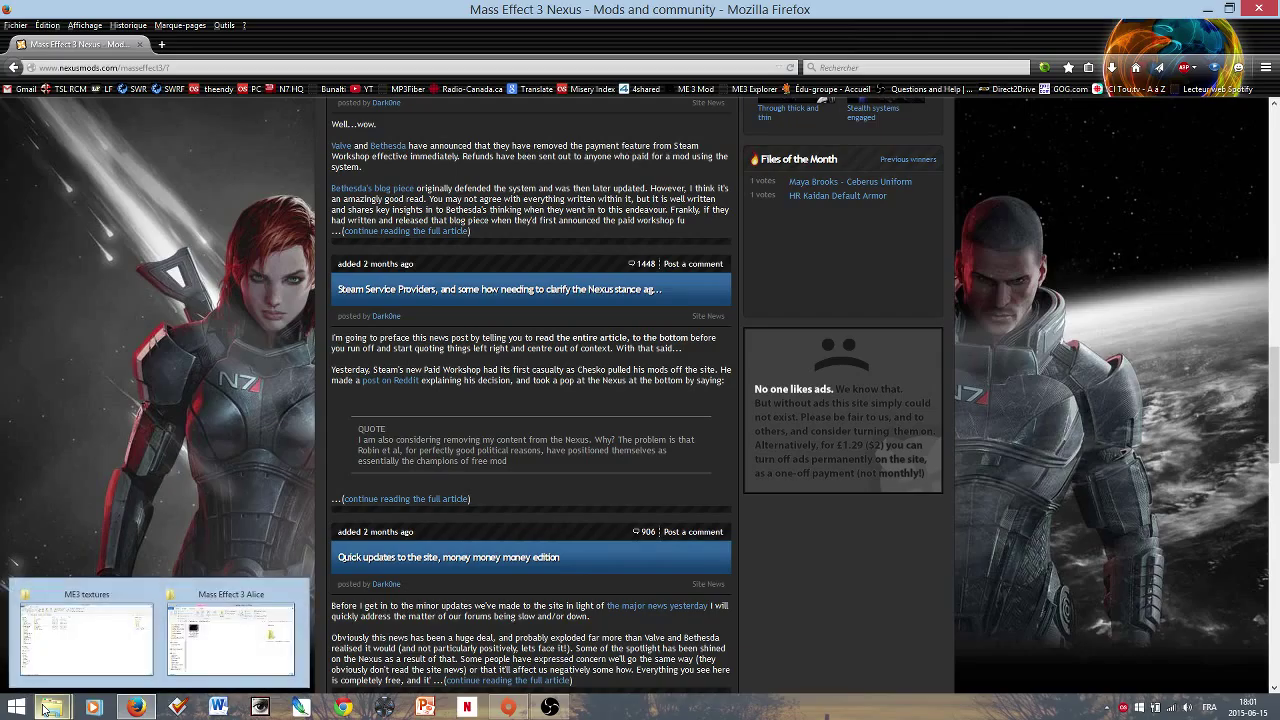
mouse_move(43, 633)
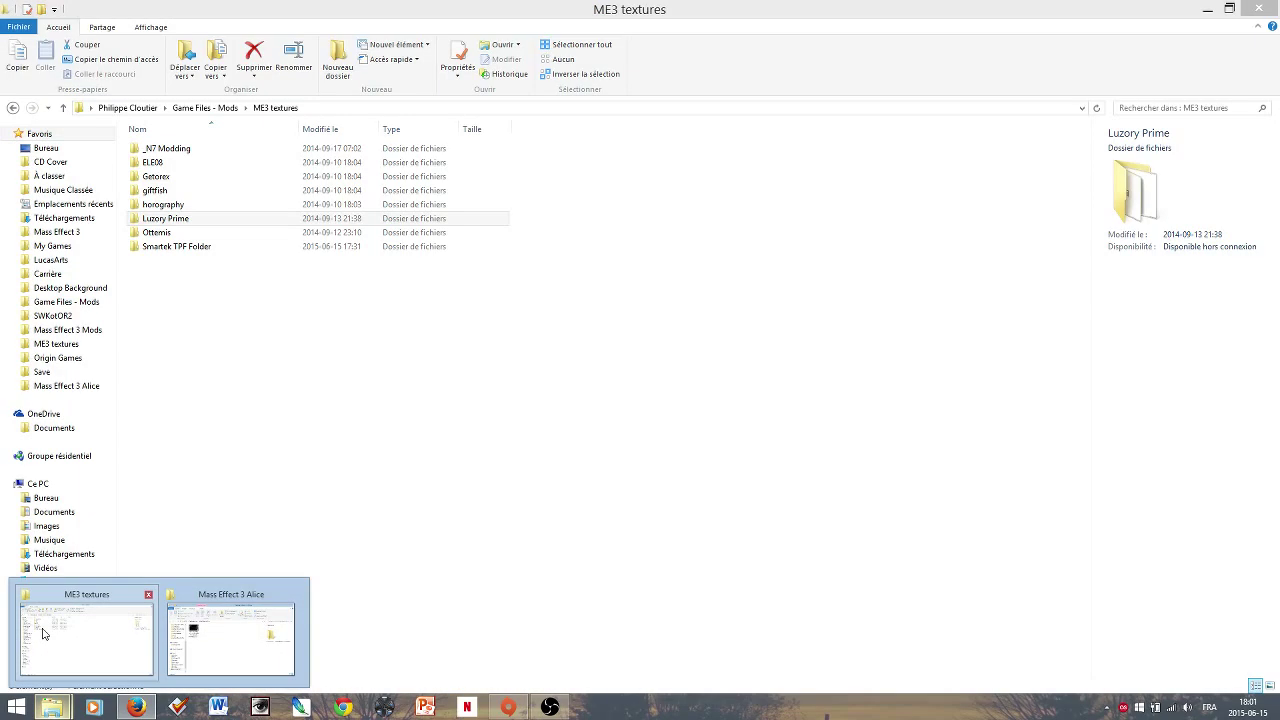
scroll(803, 188, "up", 15)
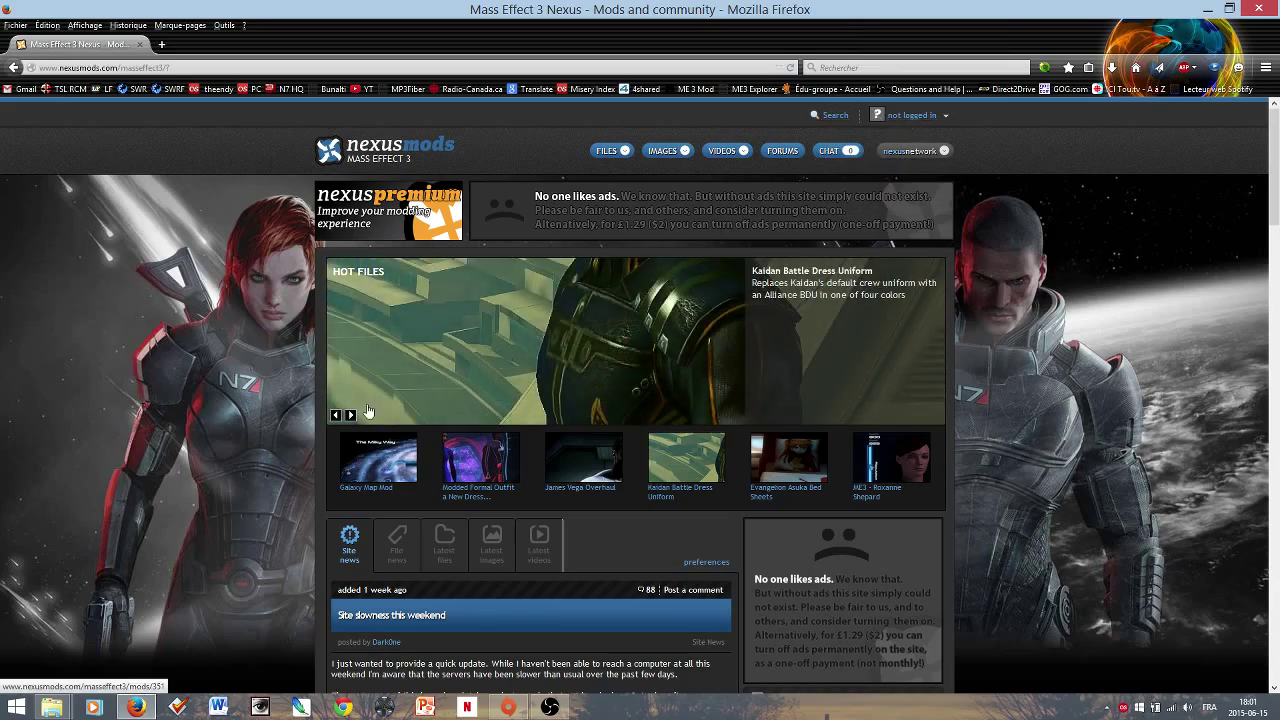
scroll(790, 190, "down", 1)
scroll(775, 220, "up", 1)
- Search the Mass Effect 3 Nexus files for the author "Luzory Prime"
left_click(832, 115)
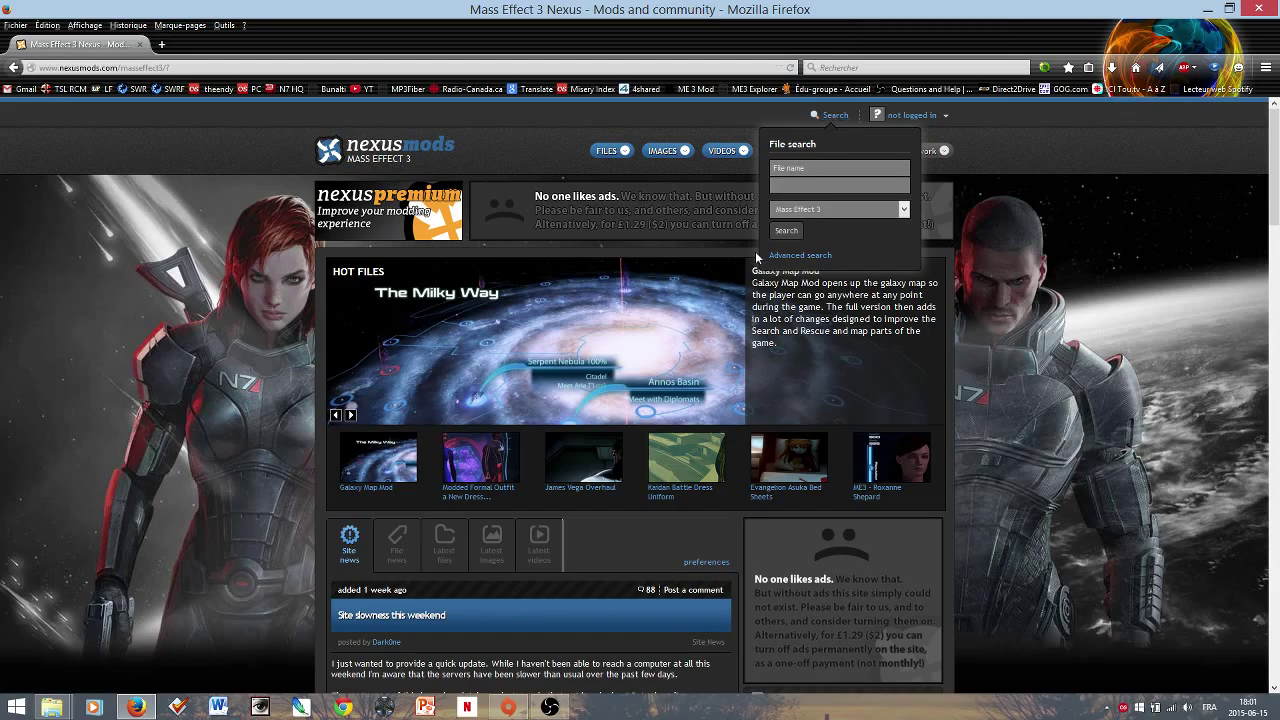
scroll(756, 258, "down", 8)
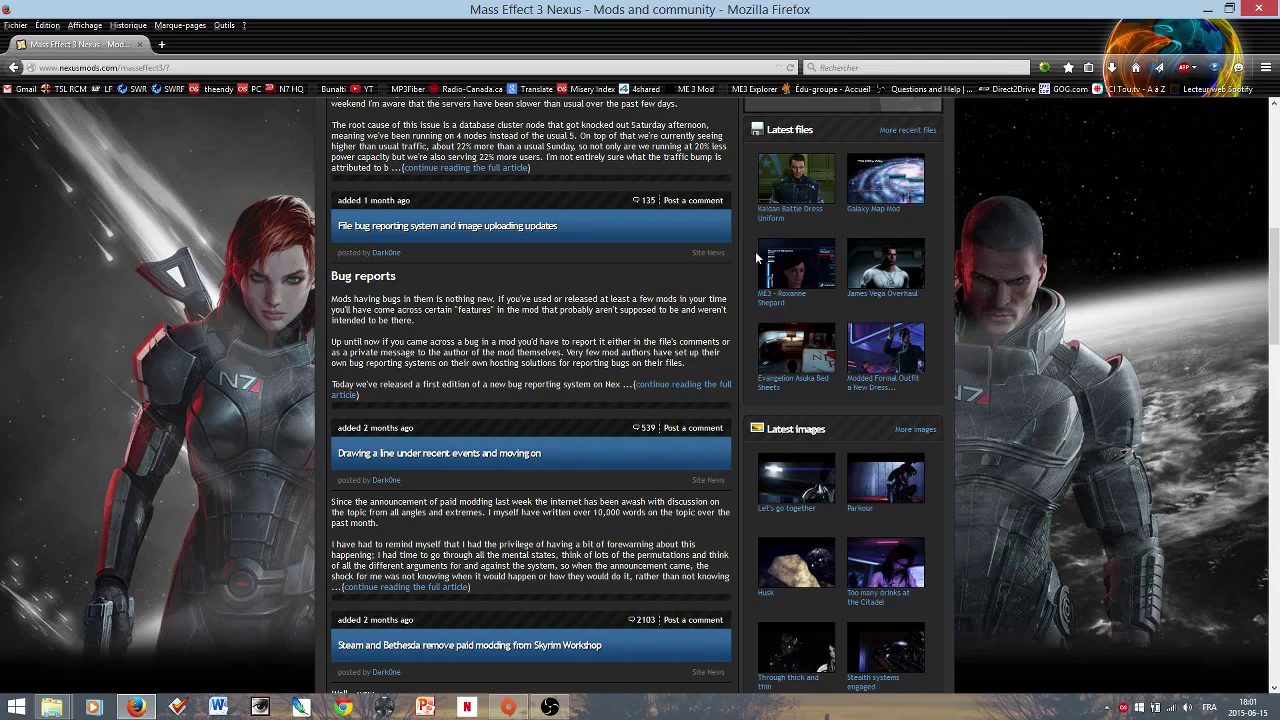
scroll(830, 230, "up", 8)
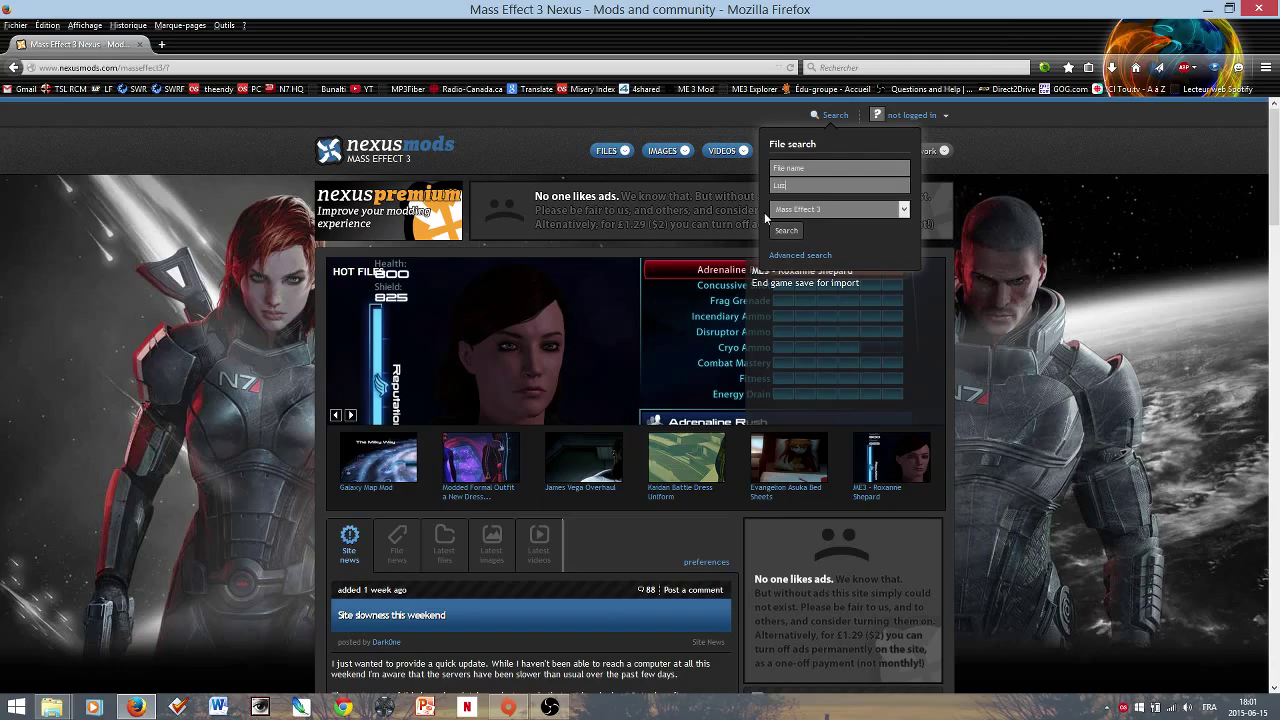
type("ury Prime")
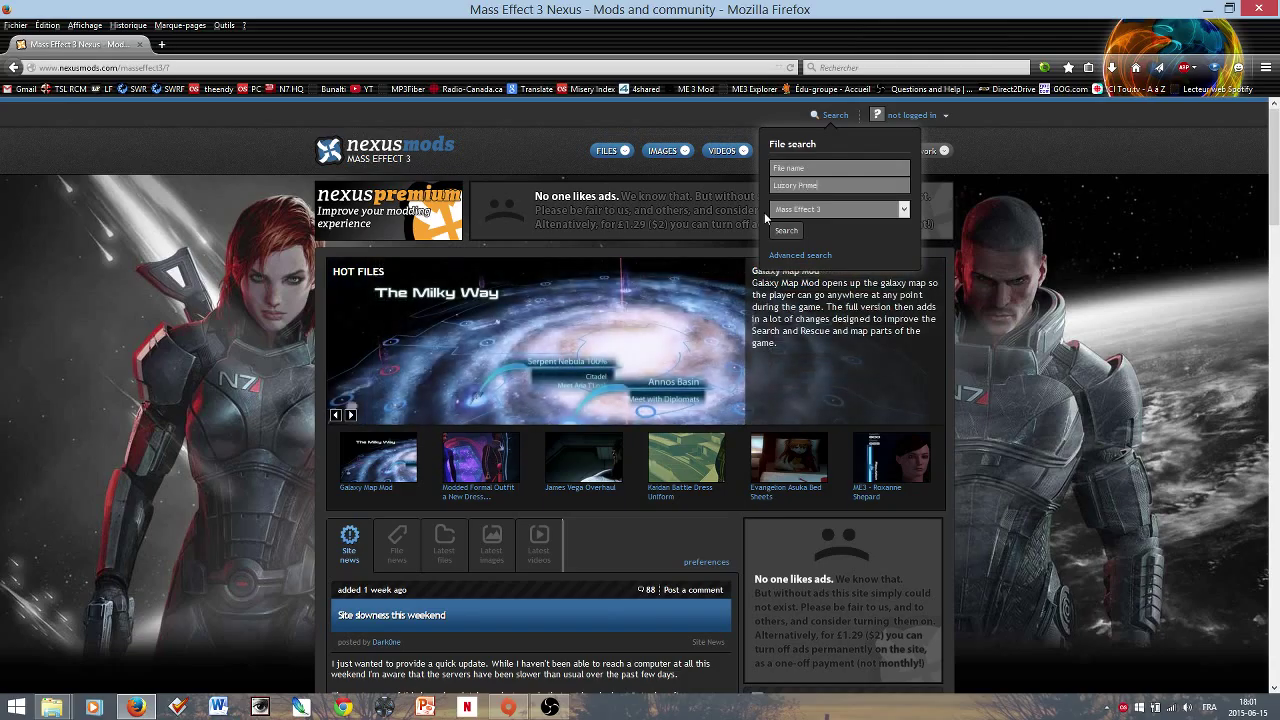
key("Return")
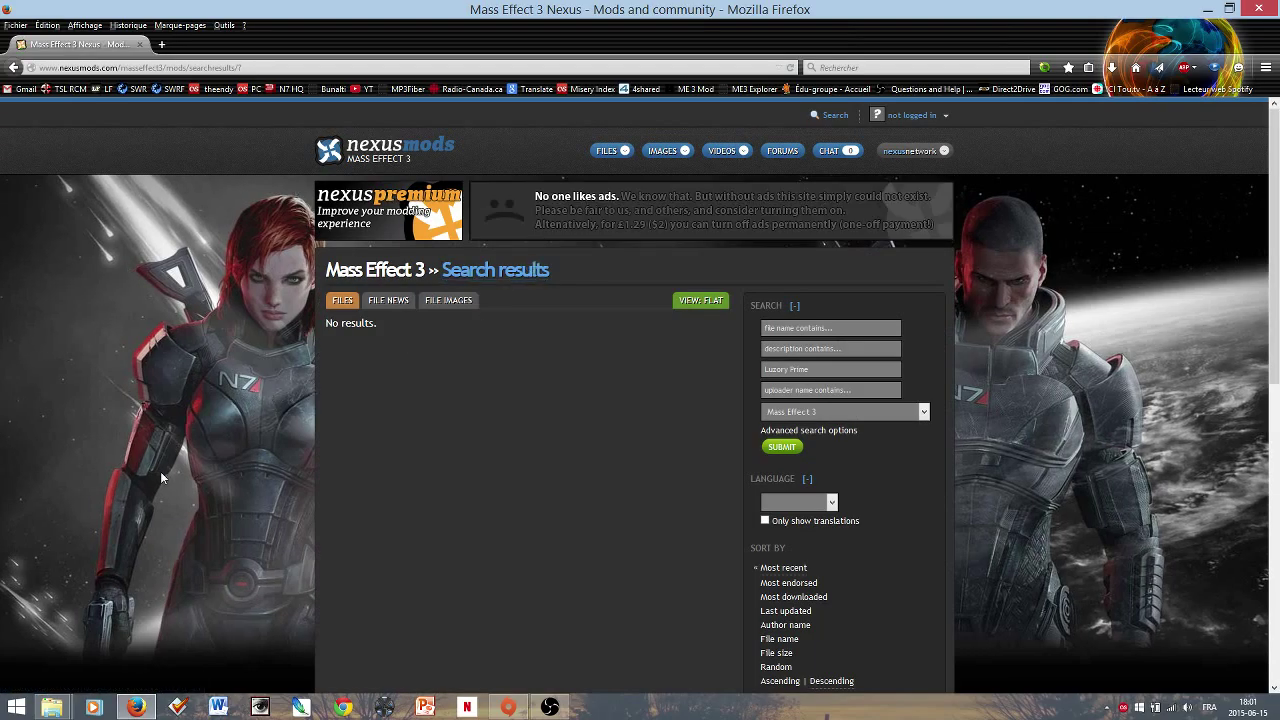
- Look over the author search results page and clear the search text
scroll(300, 400, "down", 5)
scroll(374, 313, "up", 5)
key("ctrl+a")
key("BackSpace")
left_click(806, 310)
- Switch to the ME3 textures window in File Explorer and reopen the Luzory Prime folder to check its file names
mouse_move(58, 656)
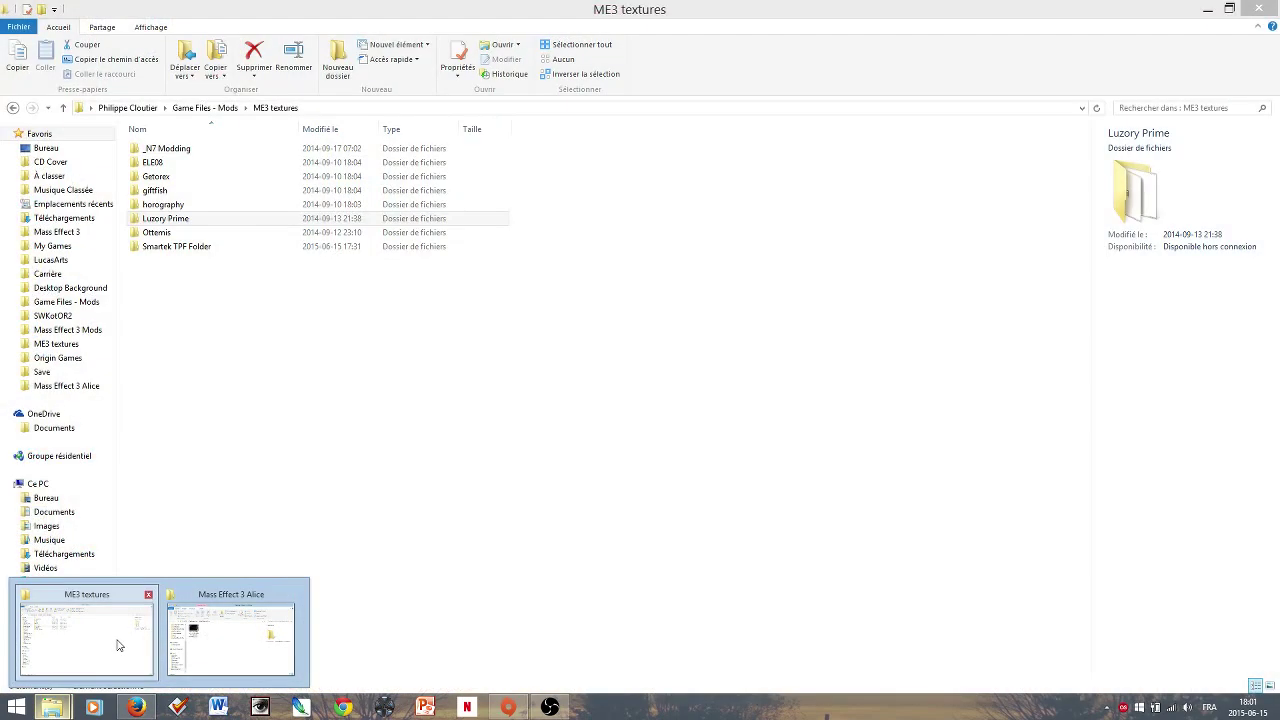
left_click(129, 648)
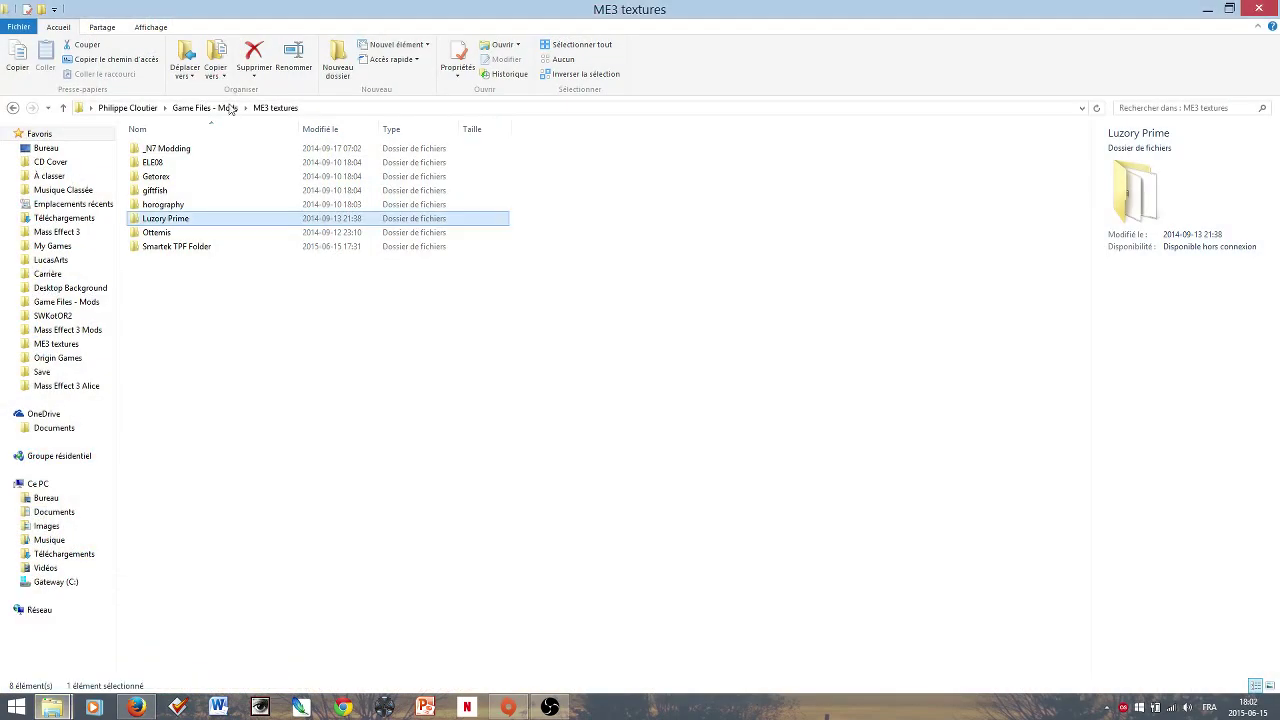
double_click(179, 222)
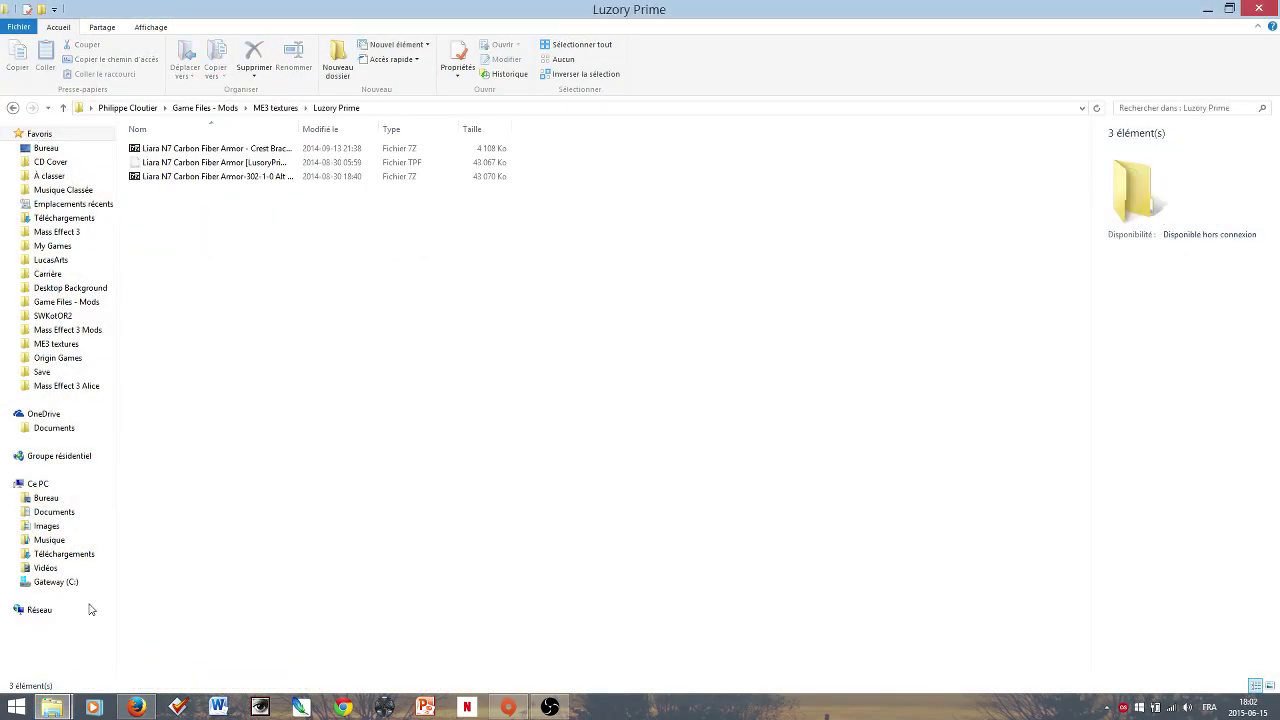
mouse_move(52, 707)
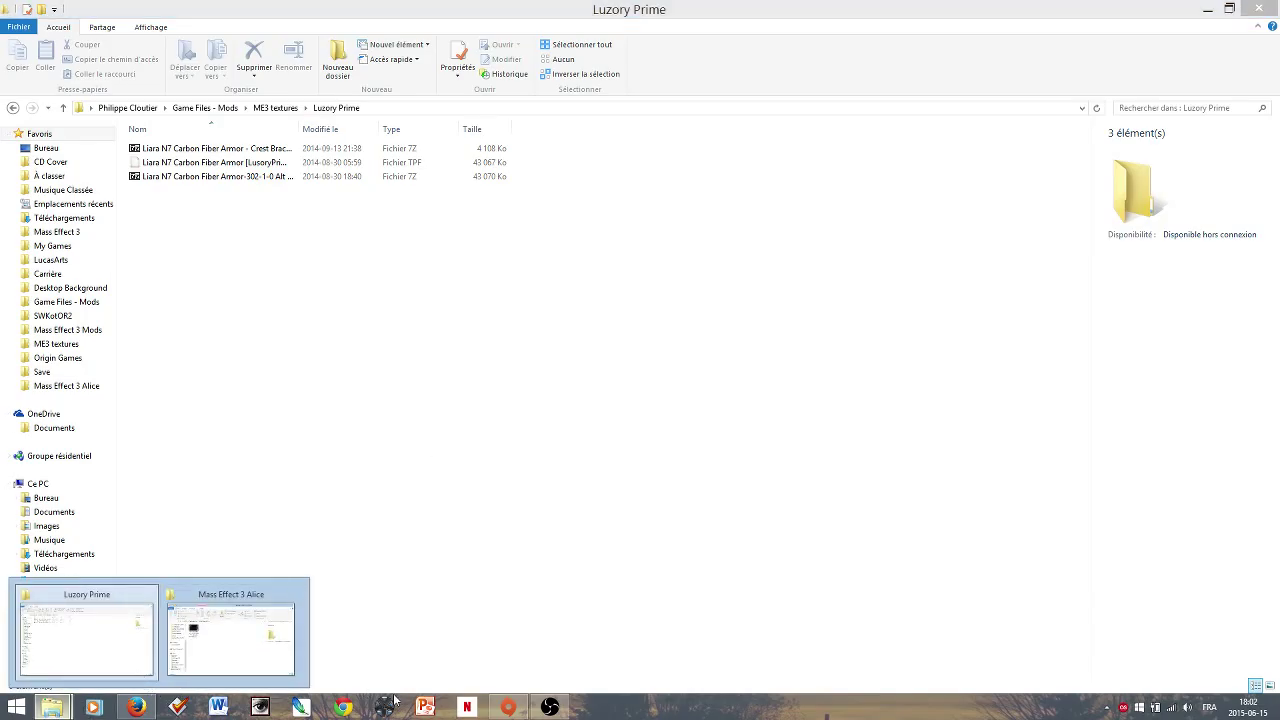
- Switch to Firefox, search the Mass Effect 3 Nexus files for "Liara N7" and open the Liara N7 Carbon Fiber Armor page
left_click(138, 708)
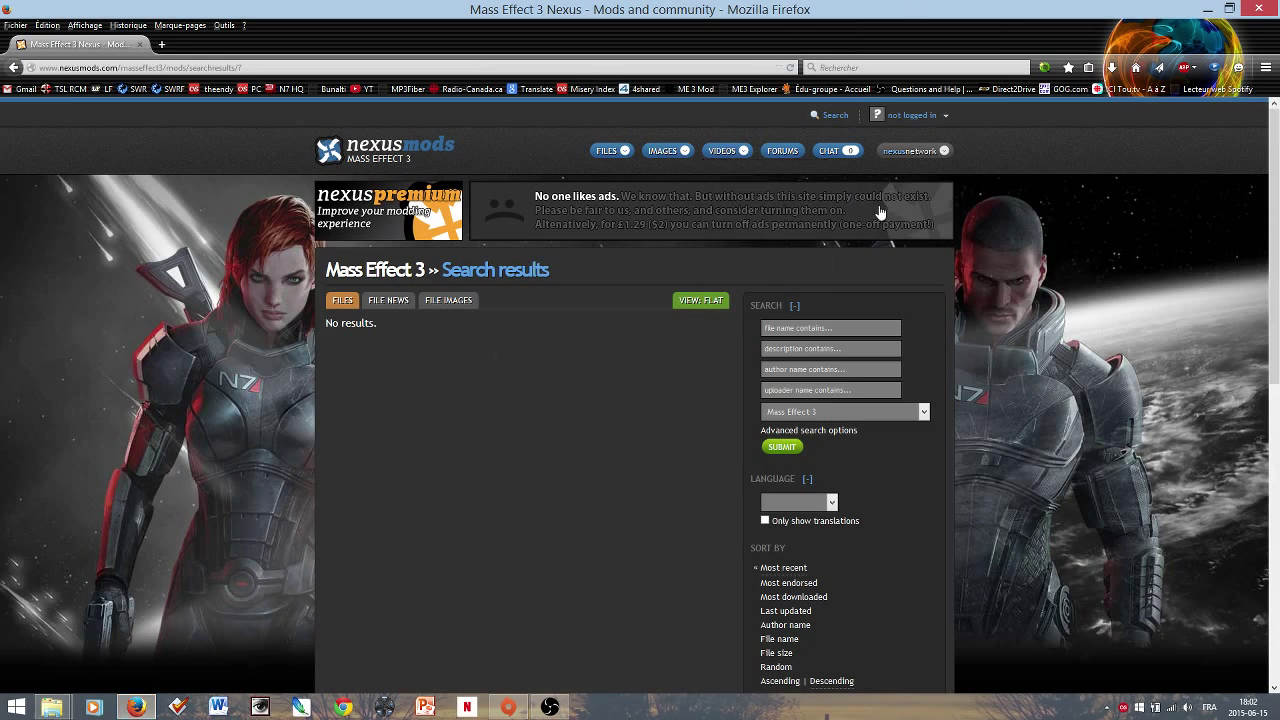
mouse_move(845, 118)
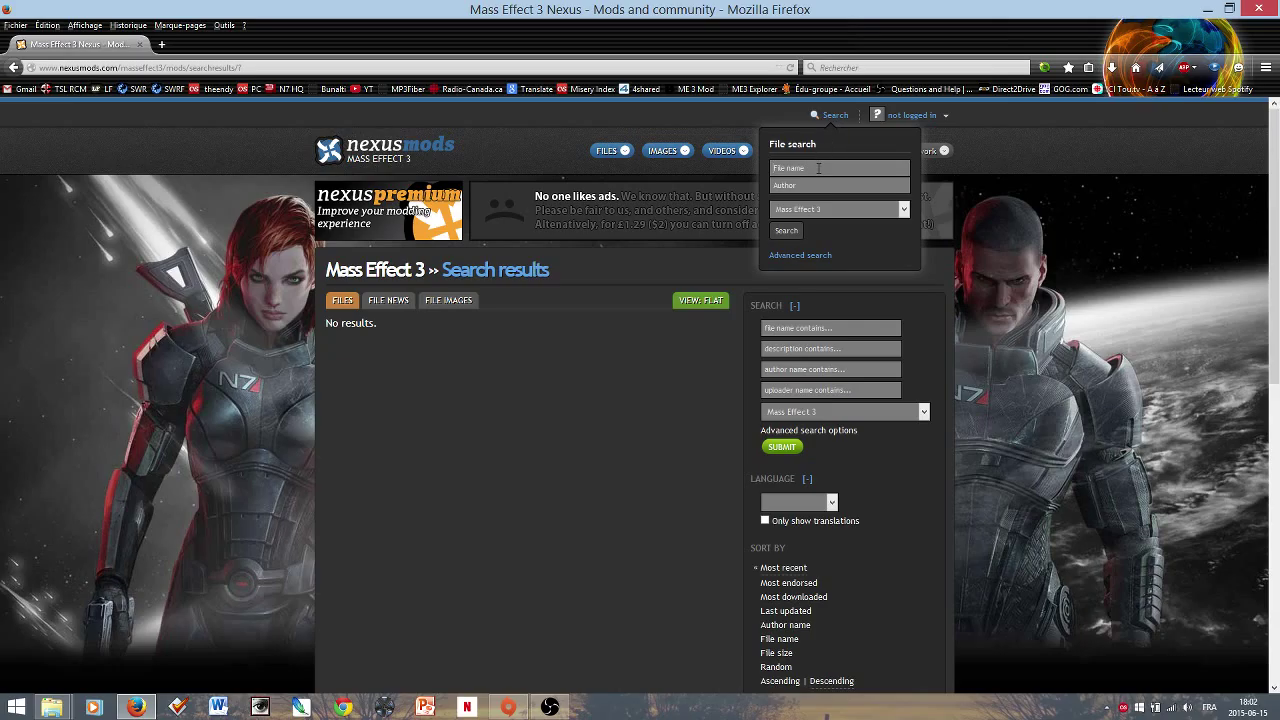
type("Liara N7")
key("Return")
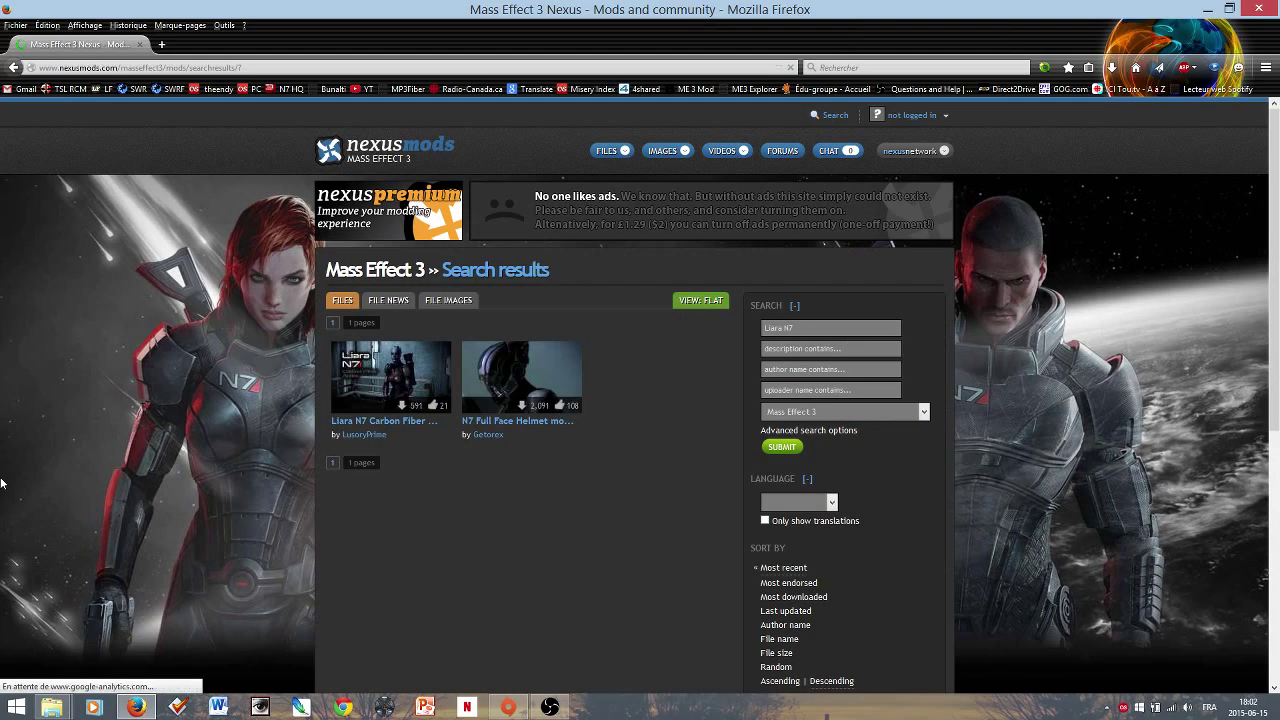
left_click(389, 426)
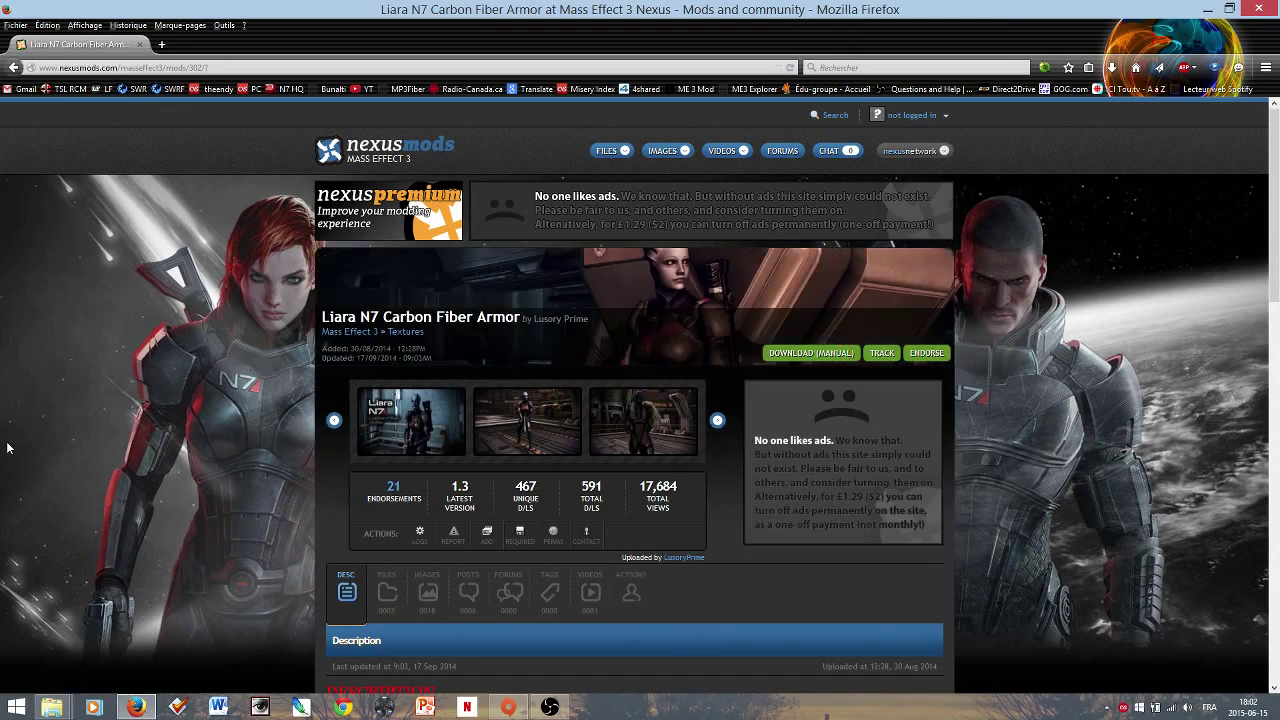
- Read the mod page's description, installation notes, credits, version history and to-do list, and close the browser
scroll(142, 393, "down", 3)
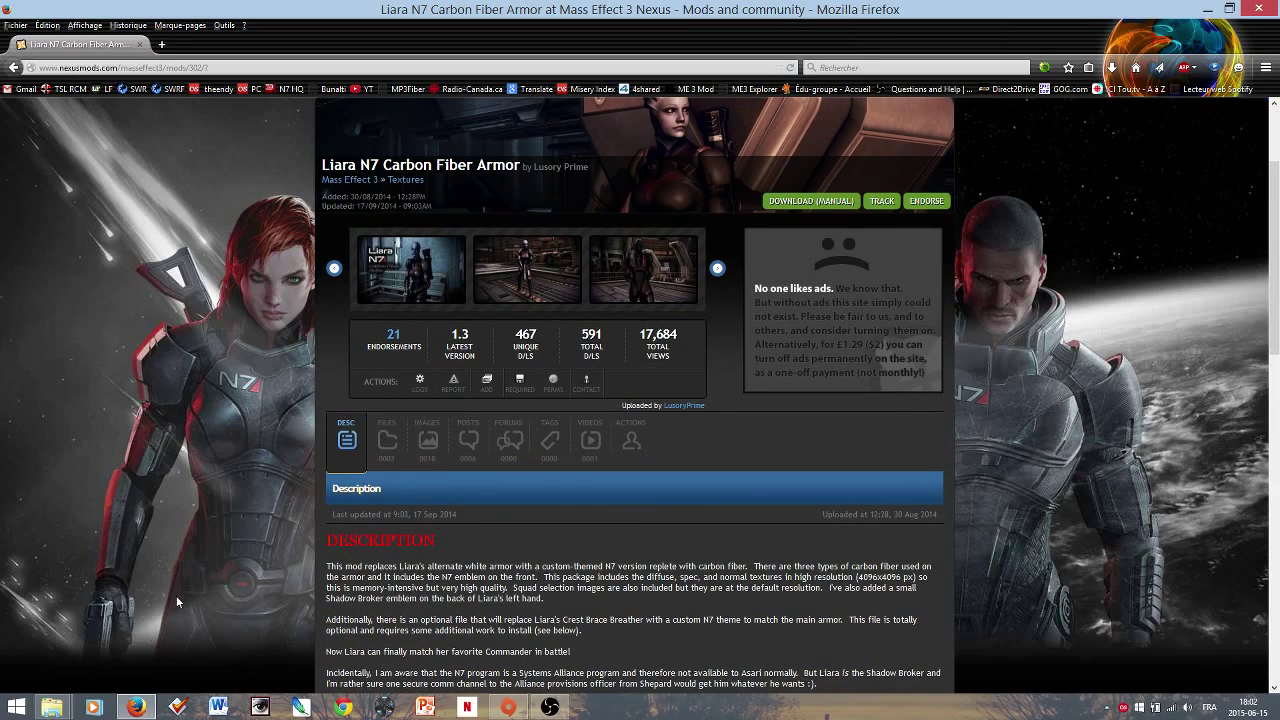
scroll(219, 514, "down", 7)
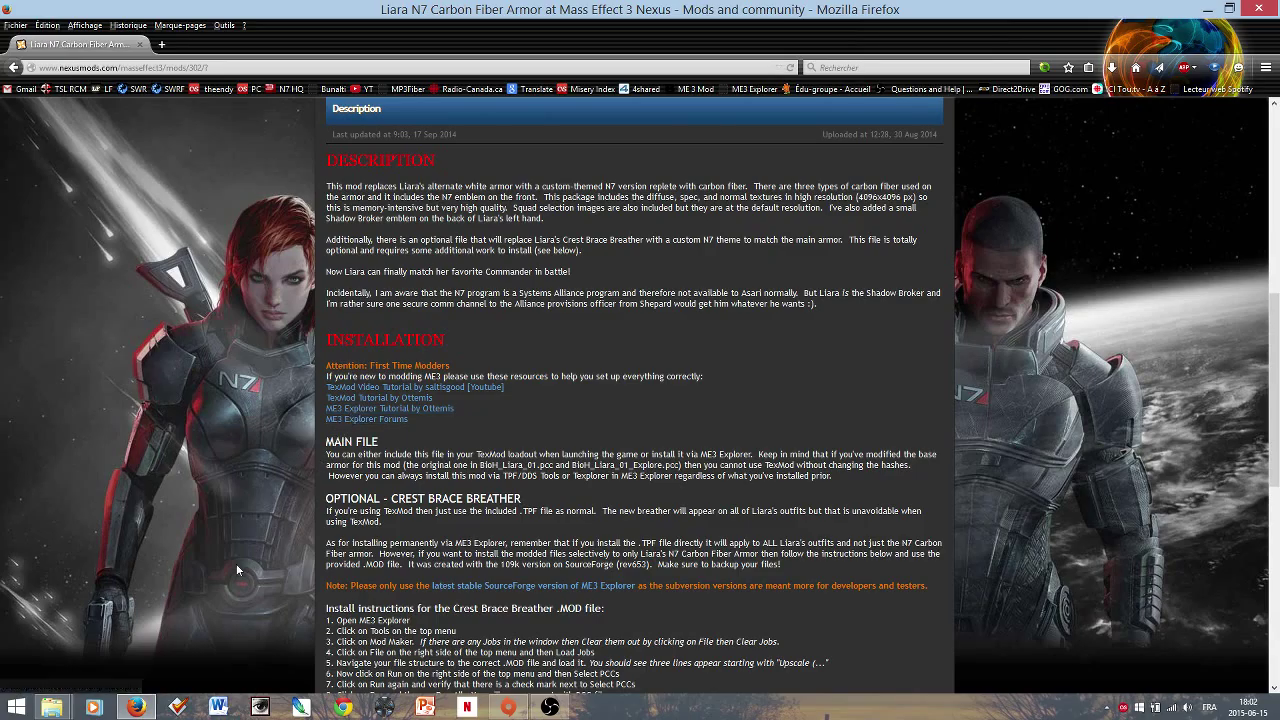
scroll(237, 570, "down", 2)
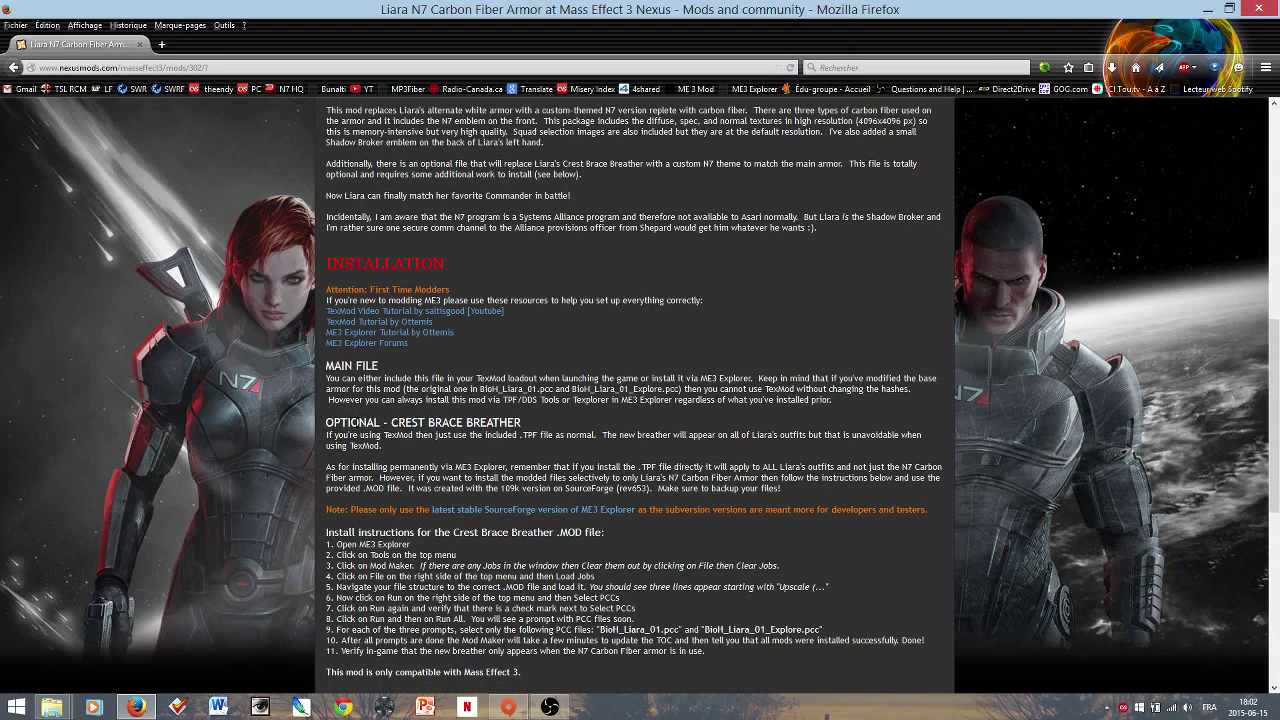
scroll(483, 452, "down", 2)
scroll(203, 600, "down", 2)
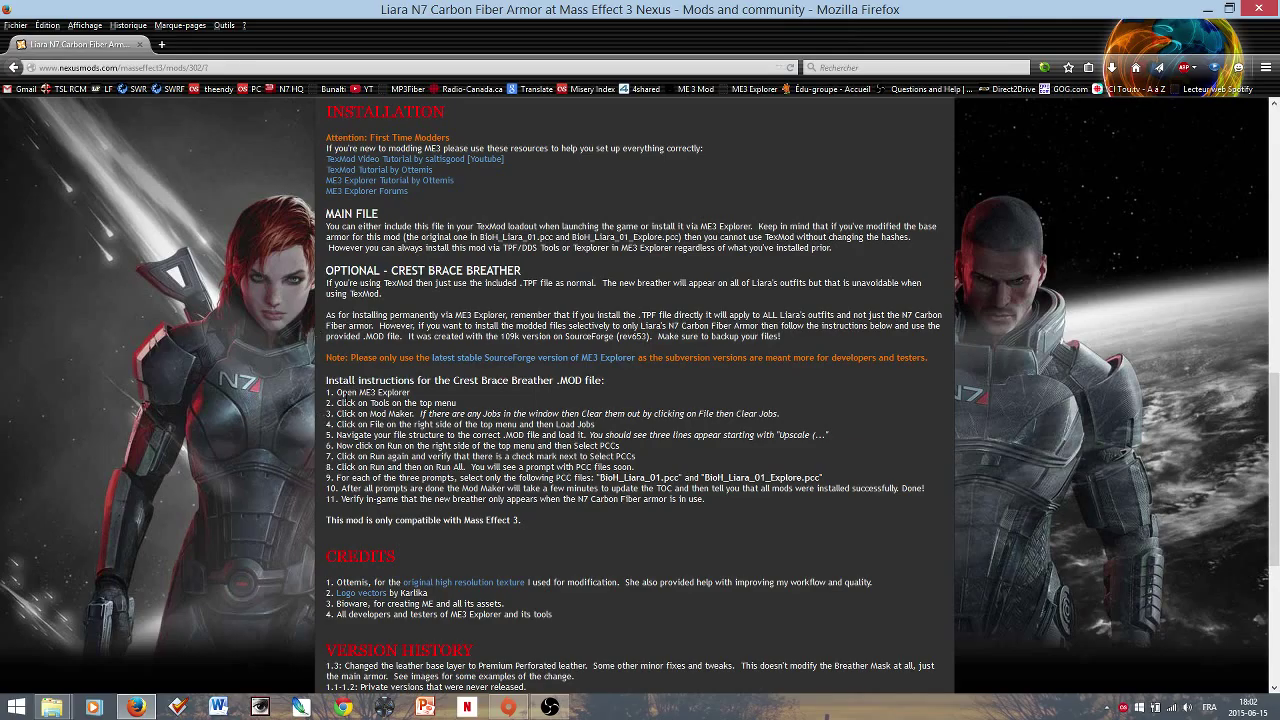
scroll(216, 462, "down", 2)
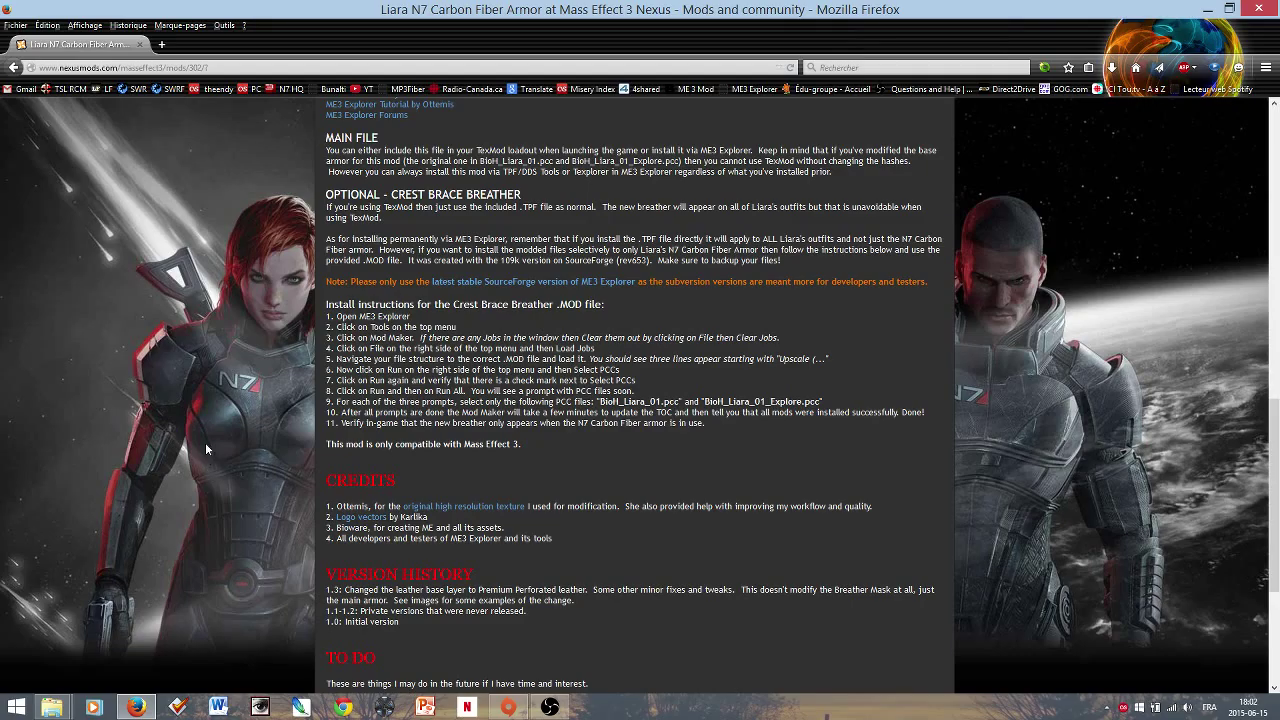
scroll(205, 447, "down", 2)
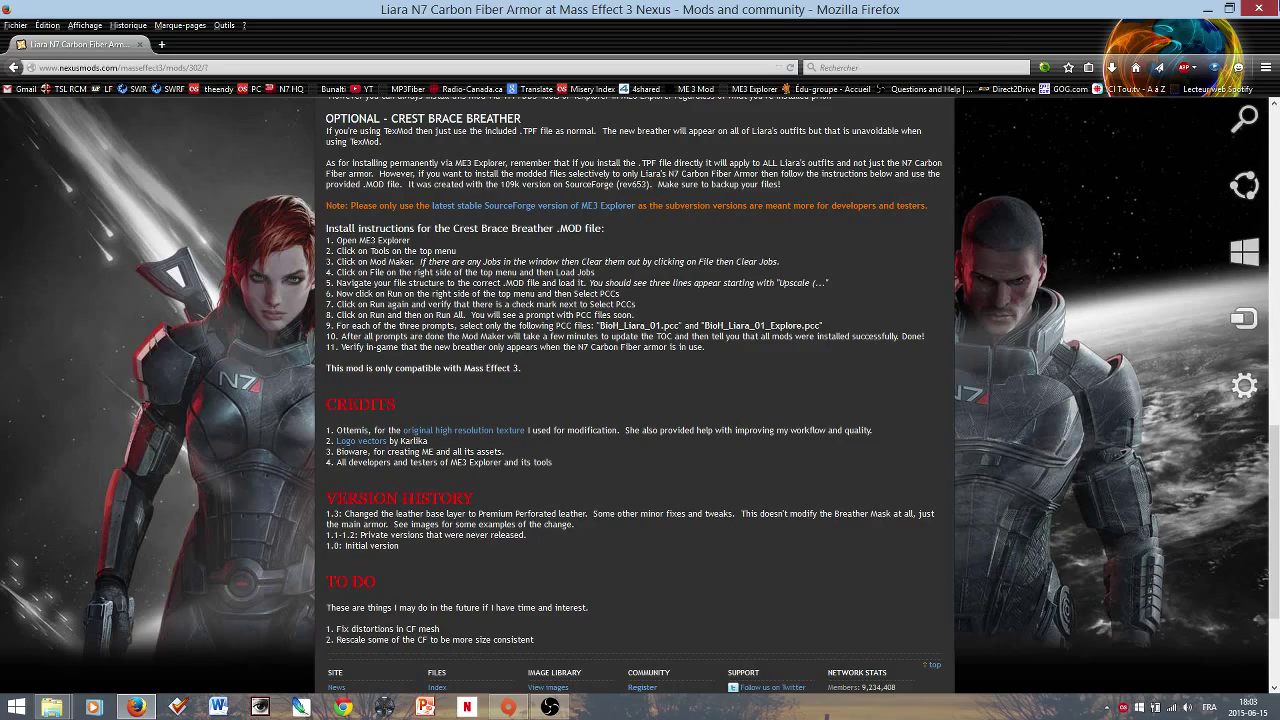
left_click(1270, 10)
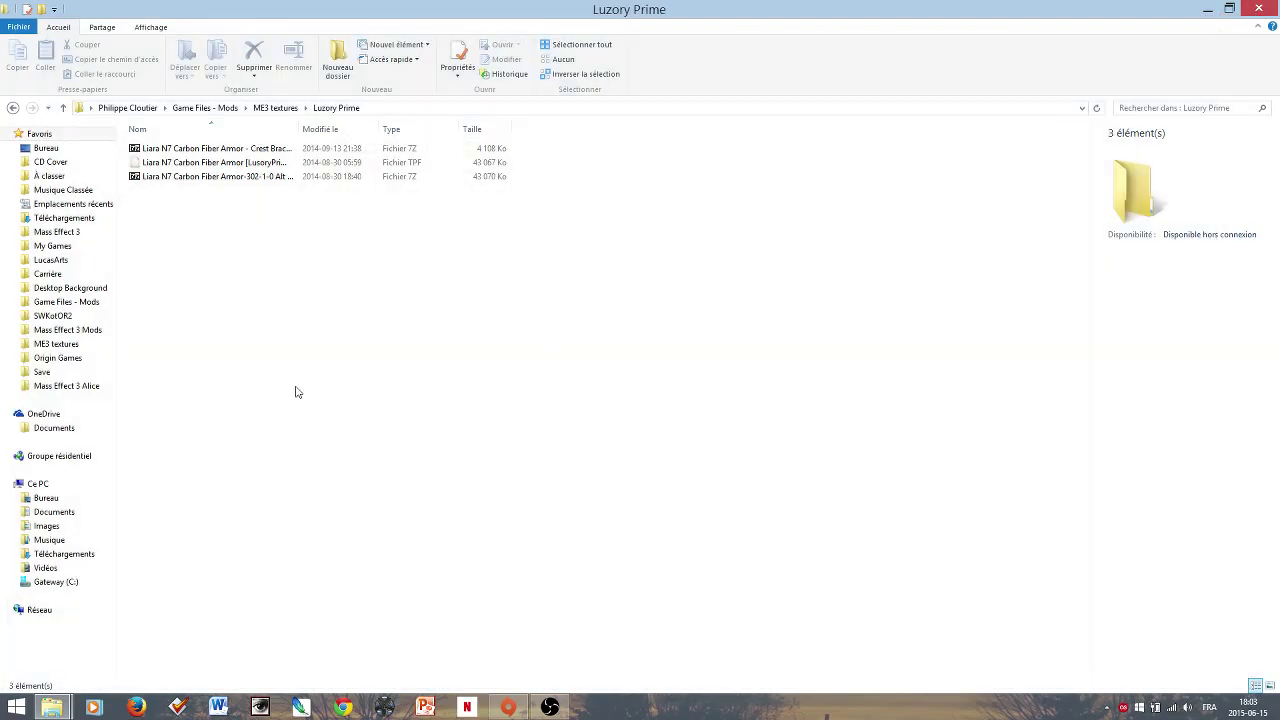
- Return to the ME3 textures folder and open Ottemis's Armax subfolder to look over its armor archives
left_click(273, 108)
left_click(168, 236)
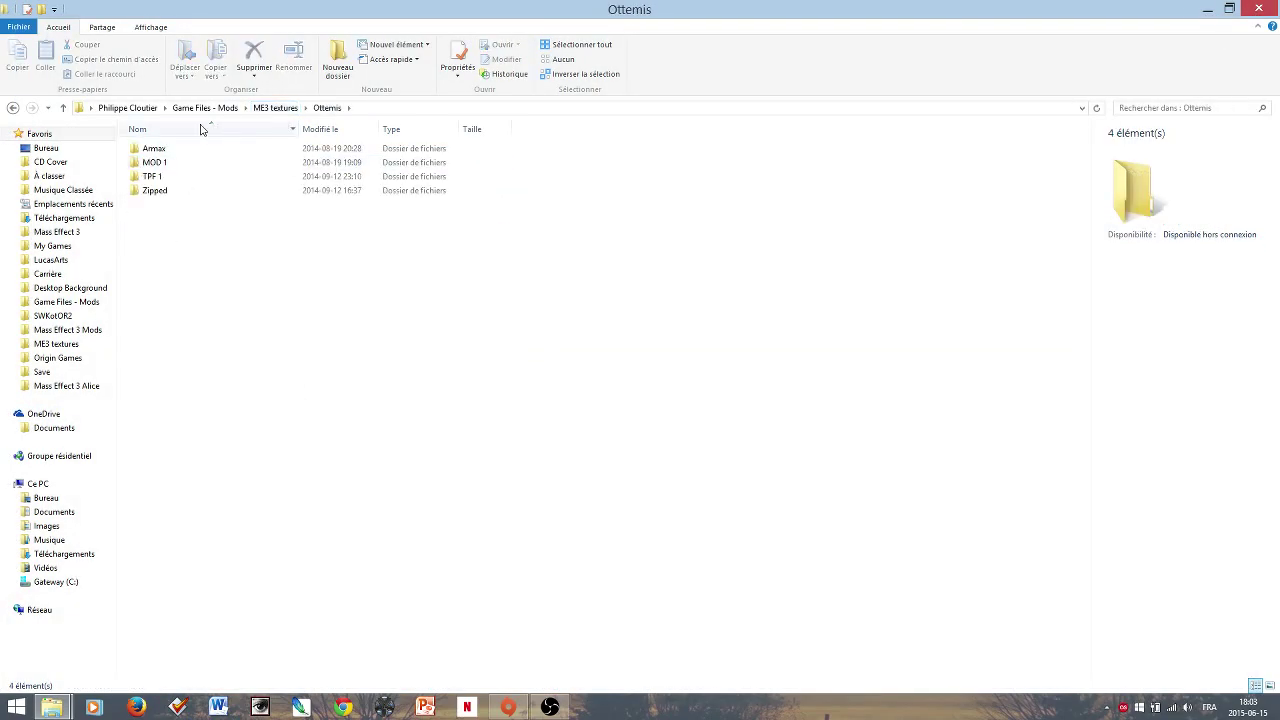
double_click(150, 150)
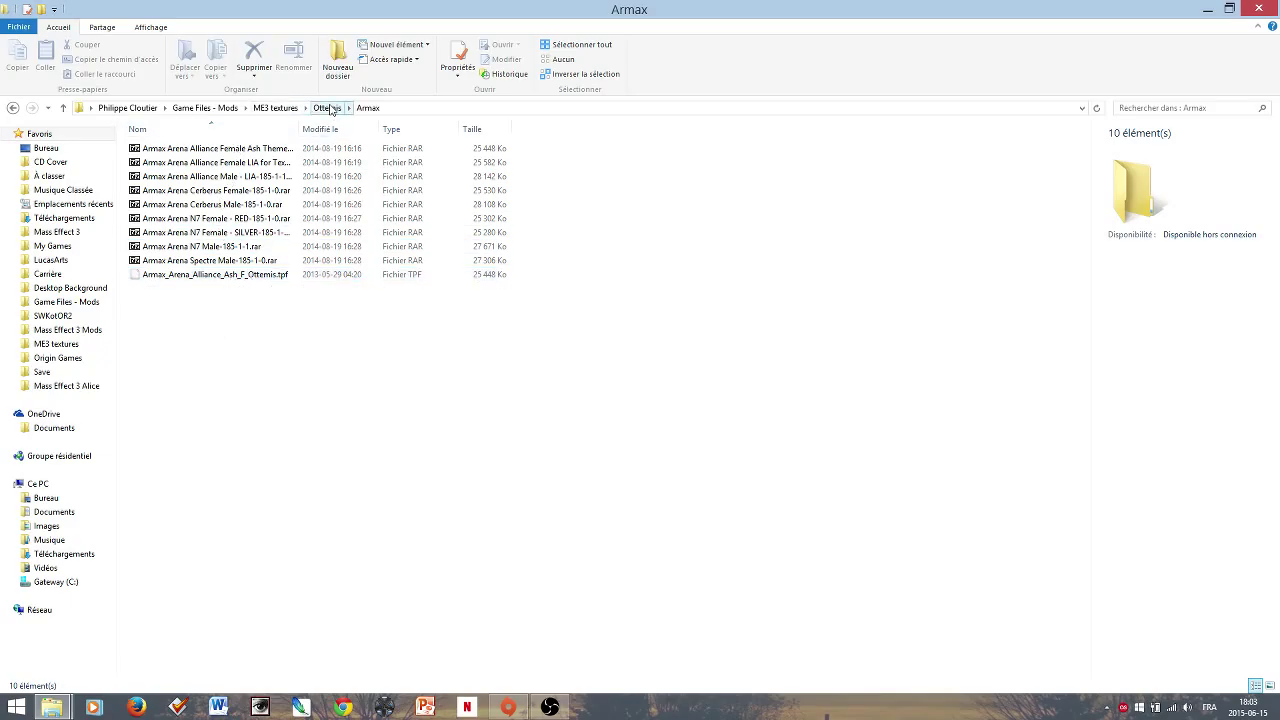
- Go back to the Ottemis folder and open its MOD 1 subfolder to view the .mod files
left_click(330, 109)
double_click(148, 164)
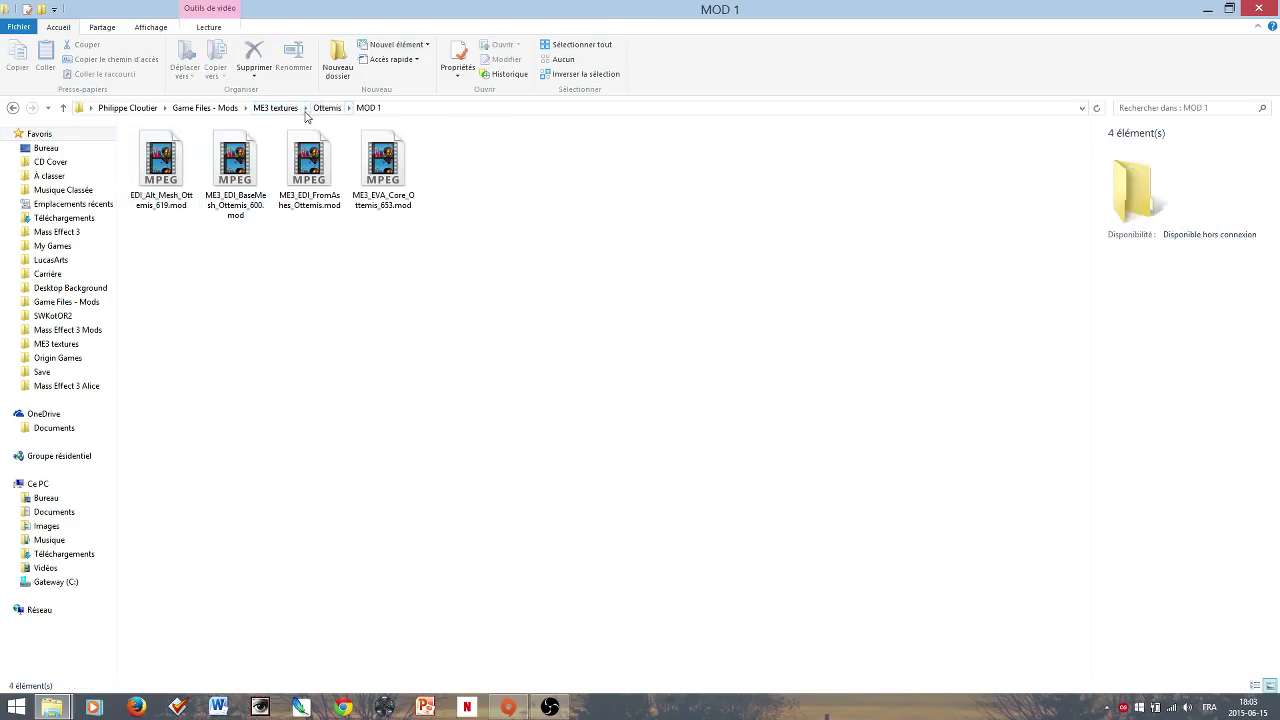
left_click(326, 108)
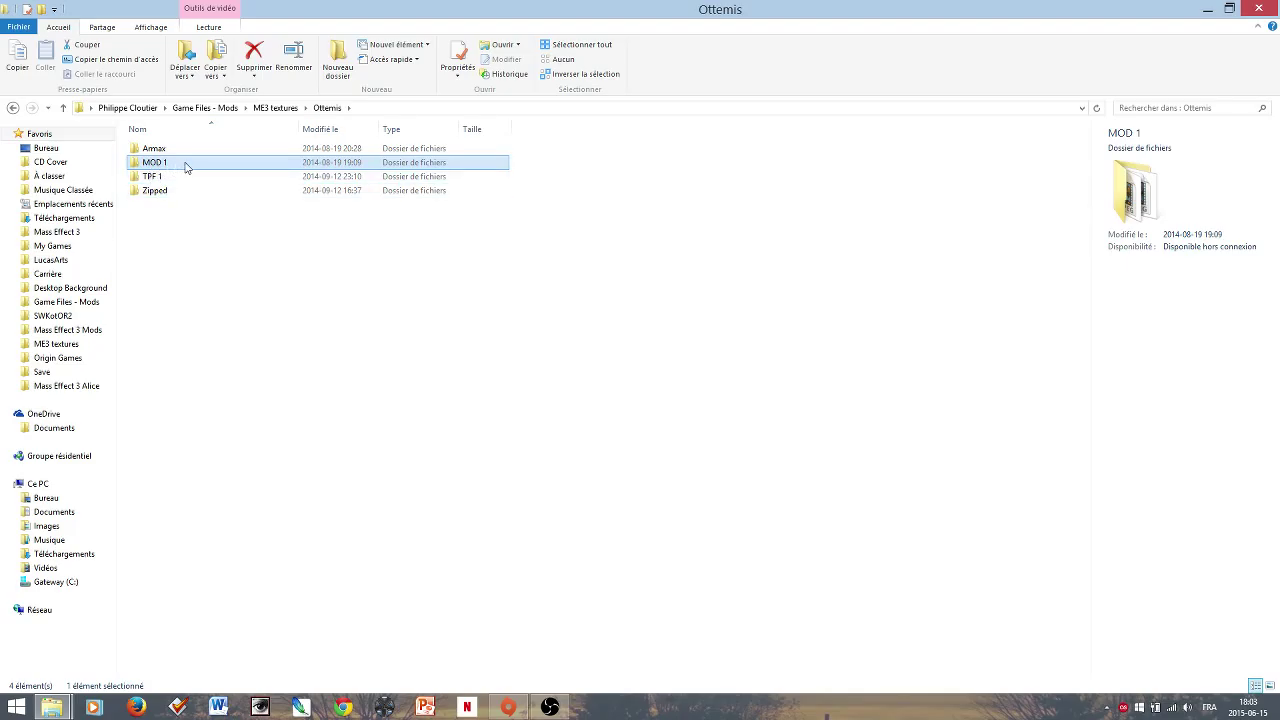
left_click(185, 167)
double_click(240, 166)
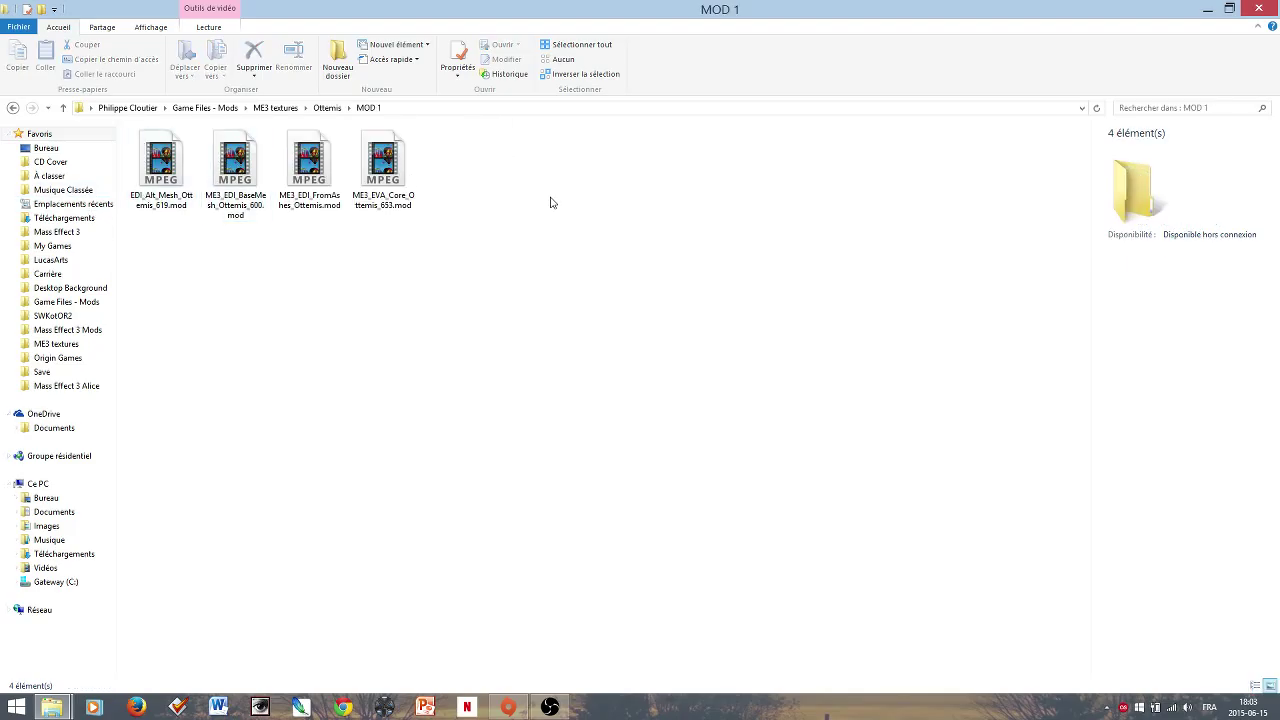
- Check the OBS recording window, bring up ME3 Explorer to locate its Mod Maker tool, and close ME3 Explorer again
left_click(549, 707)
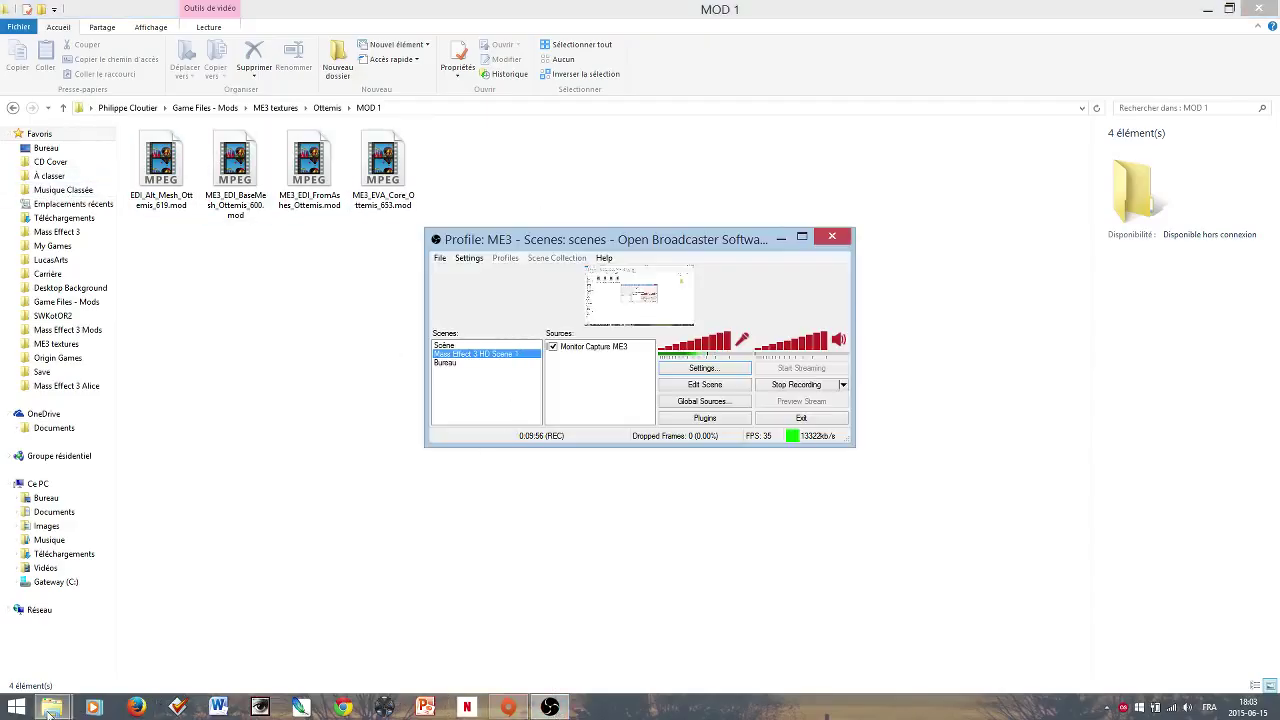
left_click(200, 635)
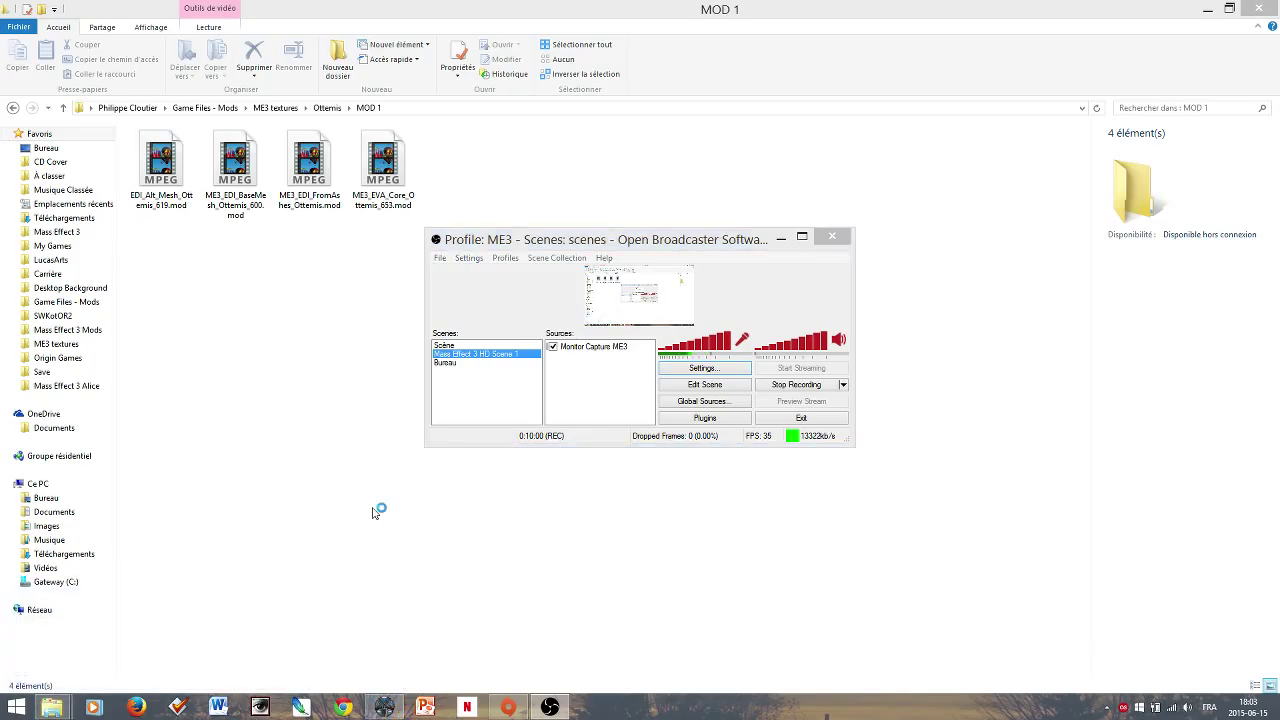
left_click(385, 707)
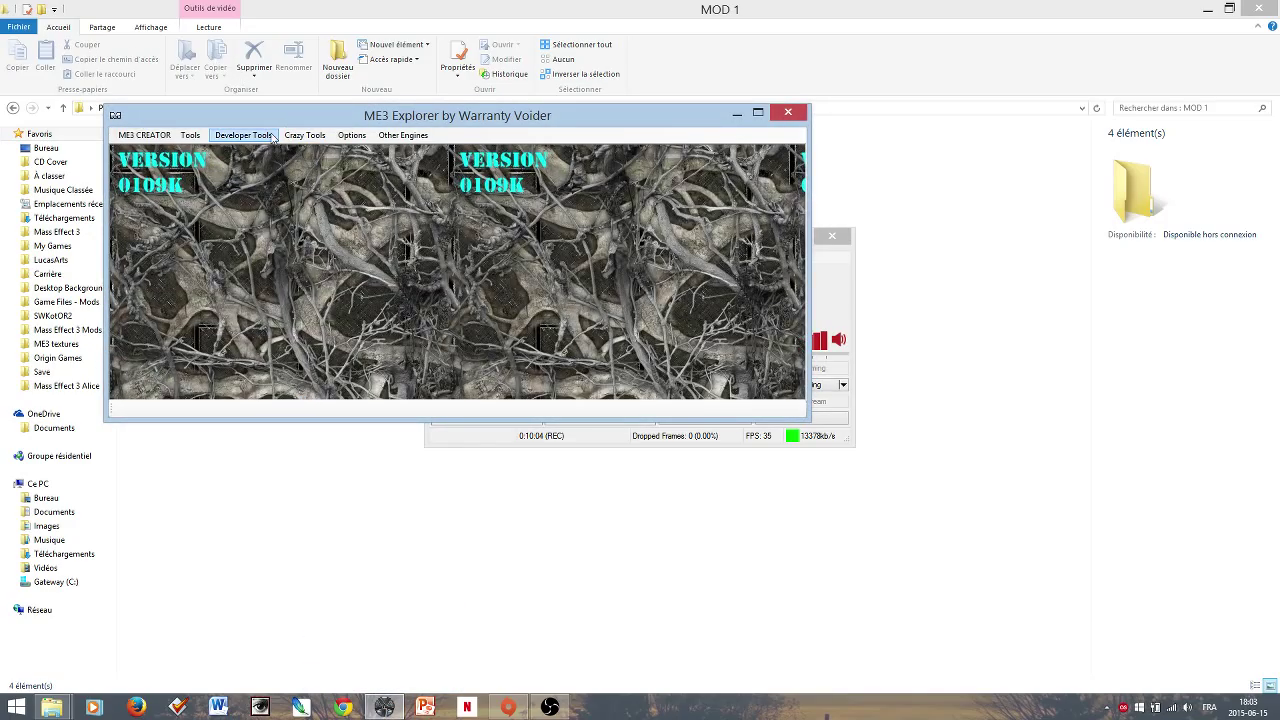
left_click(192, 137)
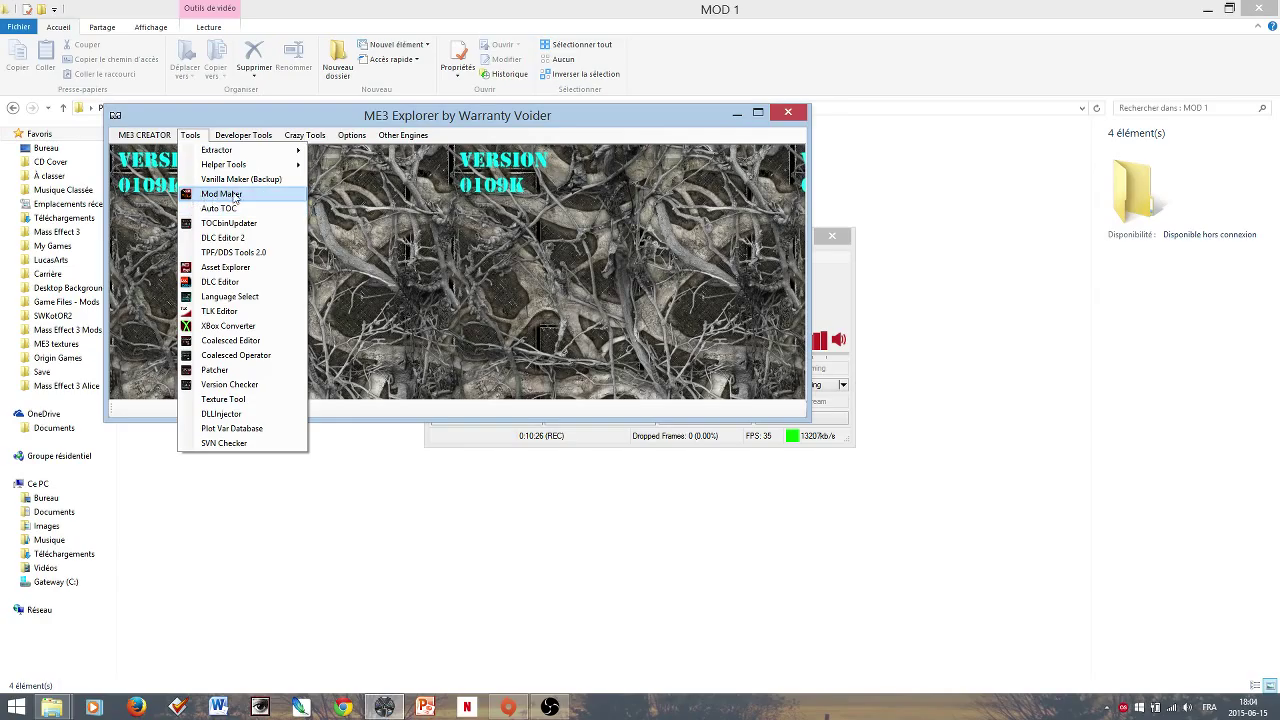
left_click(453, 263)
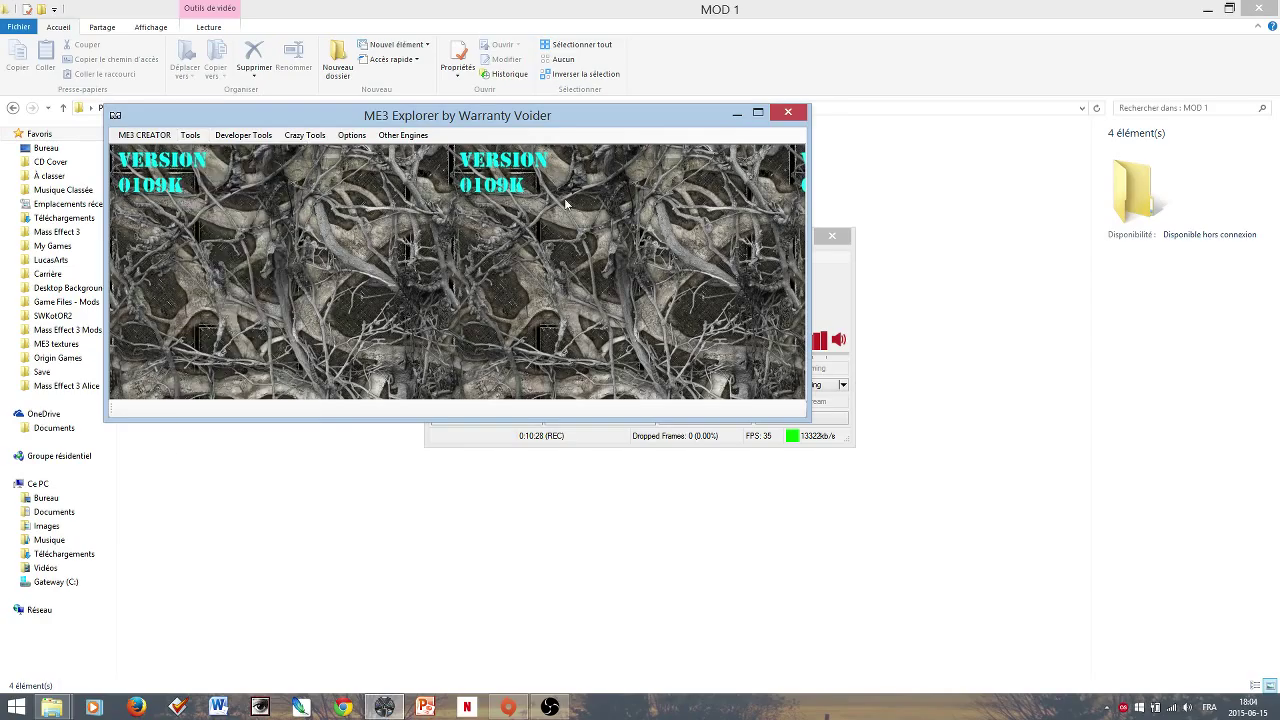
left_click(789, 115)
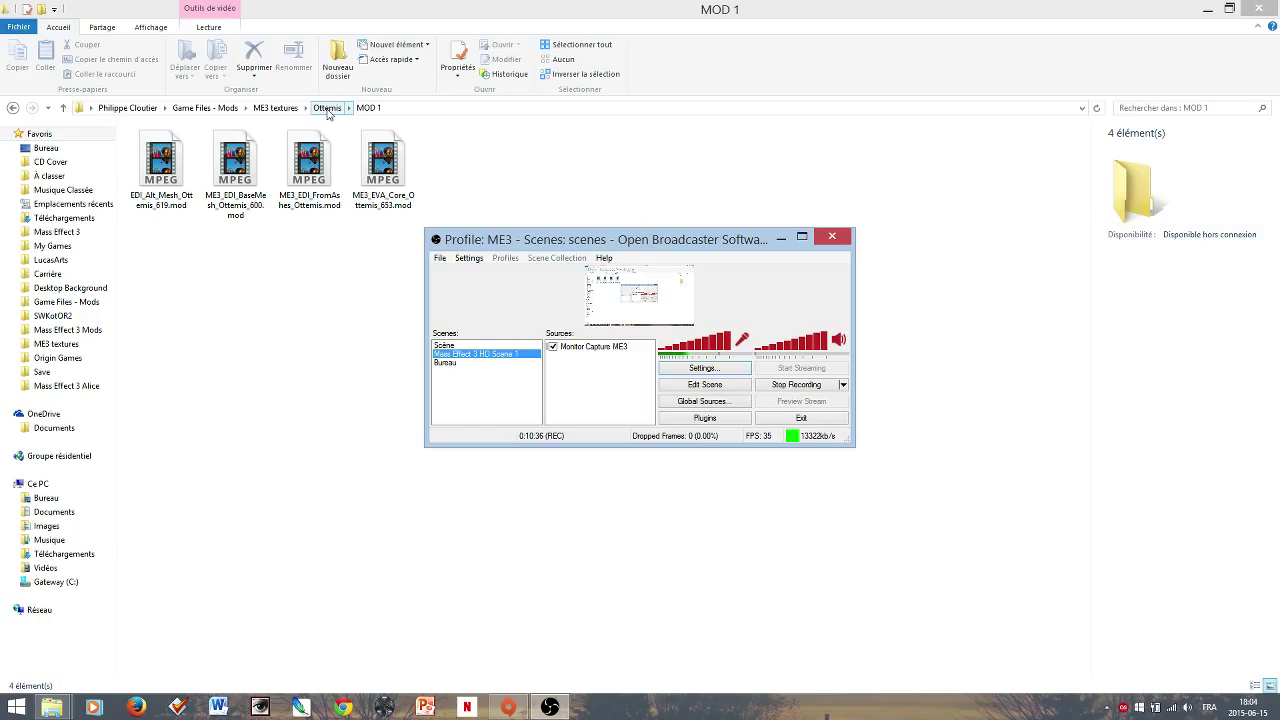
- Look over the TPF 1 folder's file list, and return to MOD 1 to check the ME3_EVA_Core_Ottemis_653.mod file
left_click(327, 108)
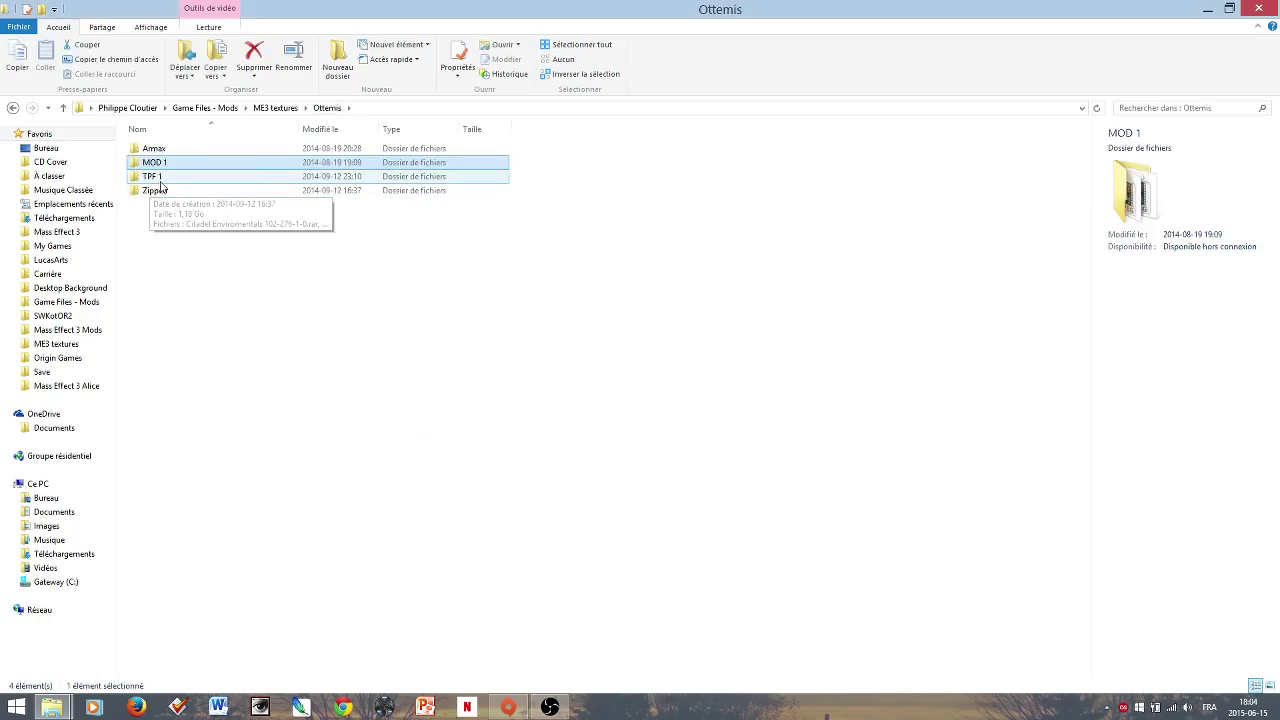
double_click(152, 177)
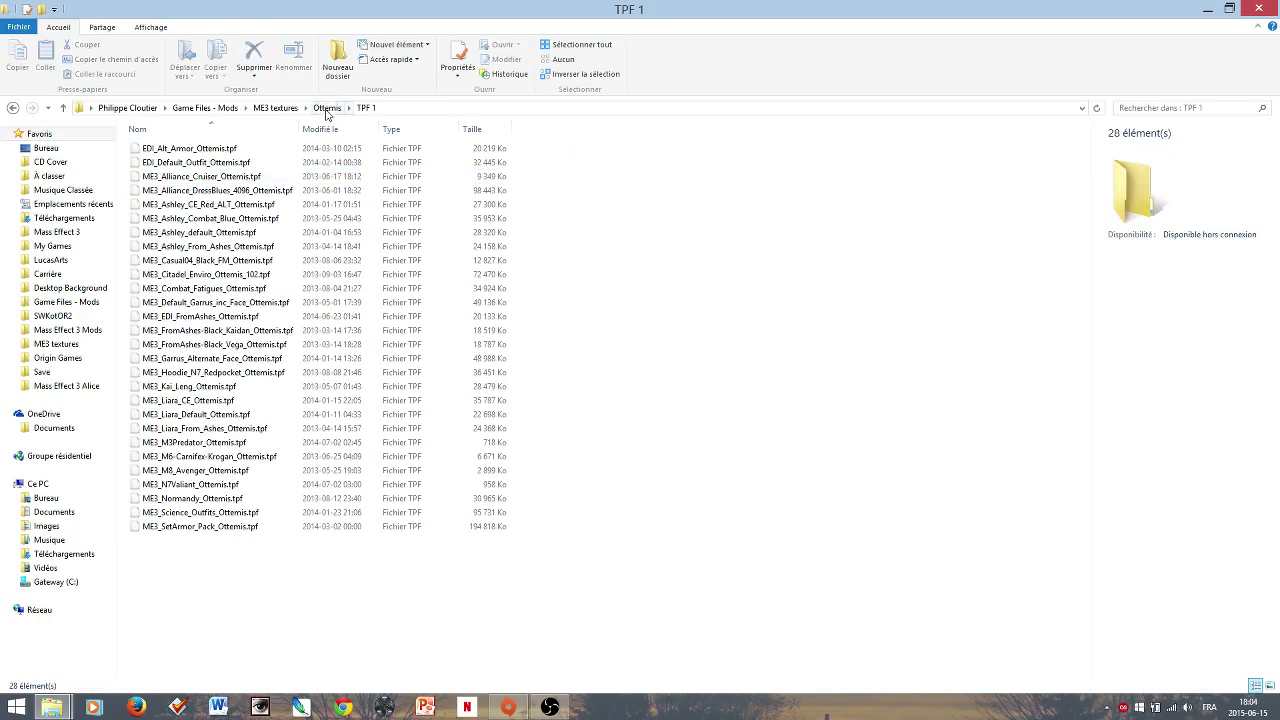
left_click(322, 108)
left_click(155, 165)
double_click(155, 167)
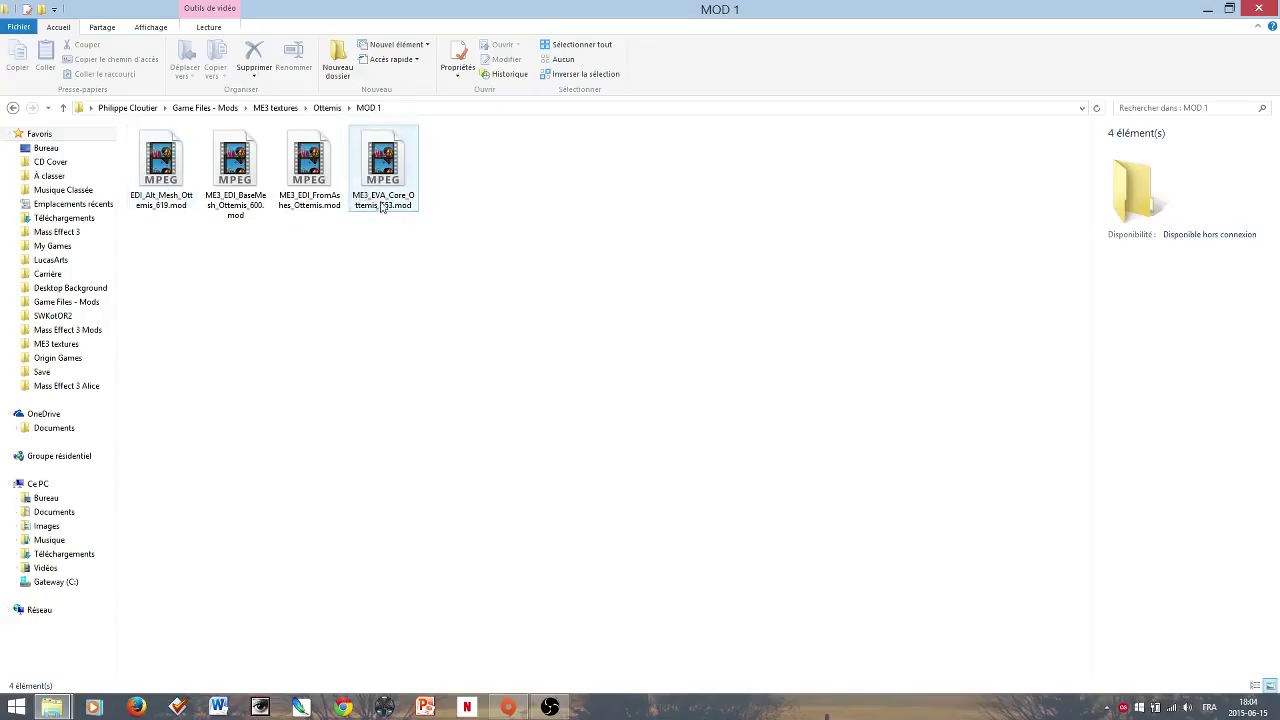
mouse_move(396, 205)
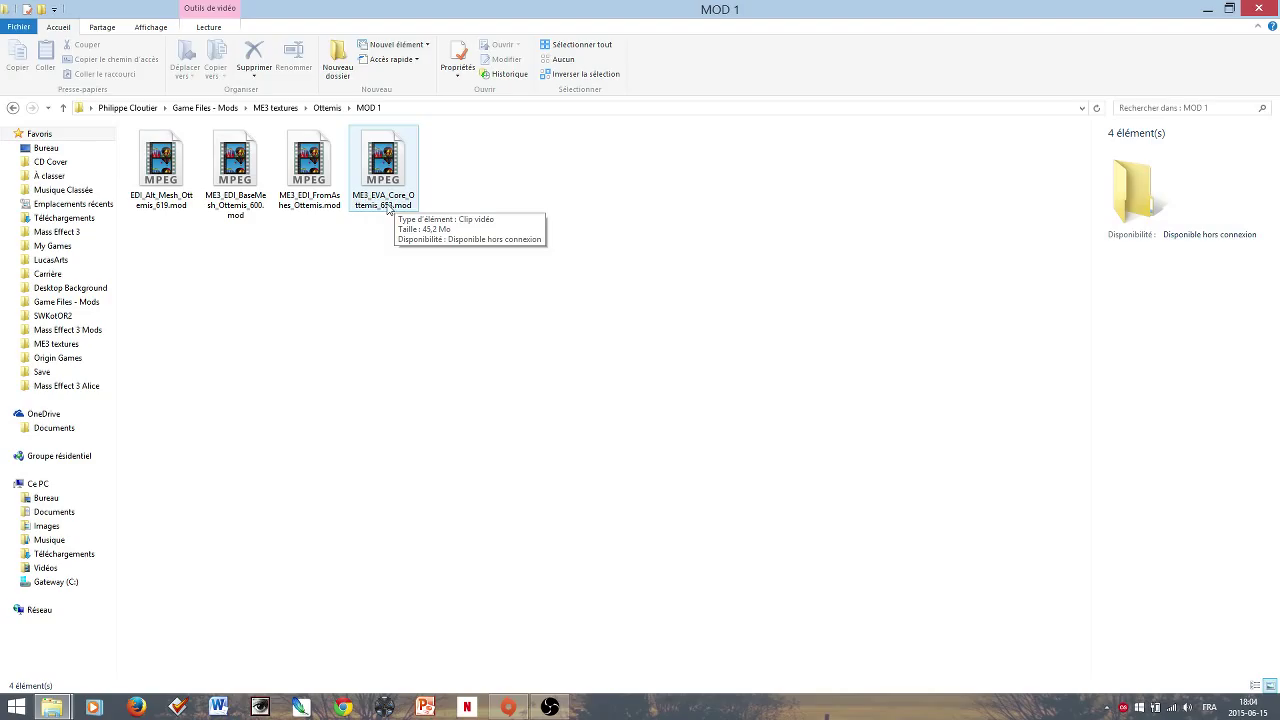
- Reopen the TPF 1 folder and highlight ME3_SetArmor_Pack_Ottemis.tpf to present it, clearing the selection again
left_click(326, 108)
double_click(157, 178)
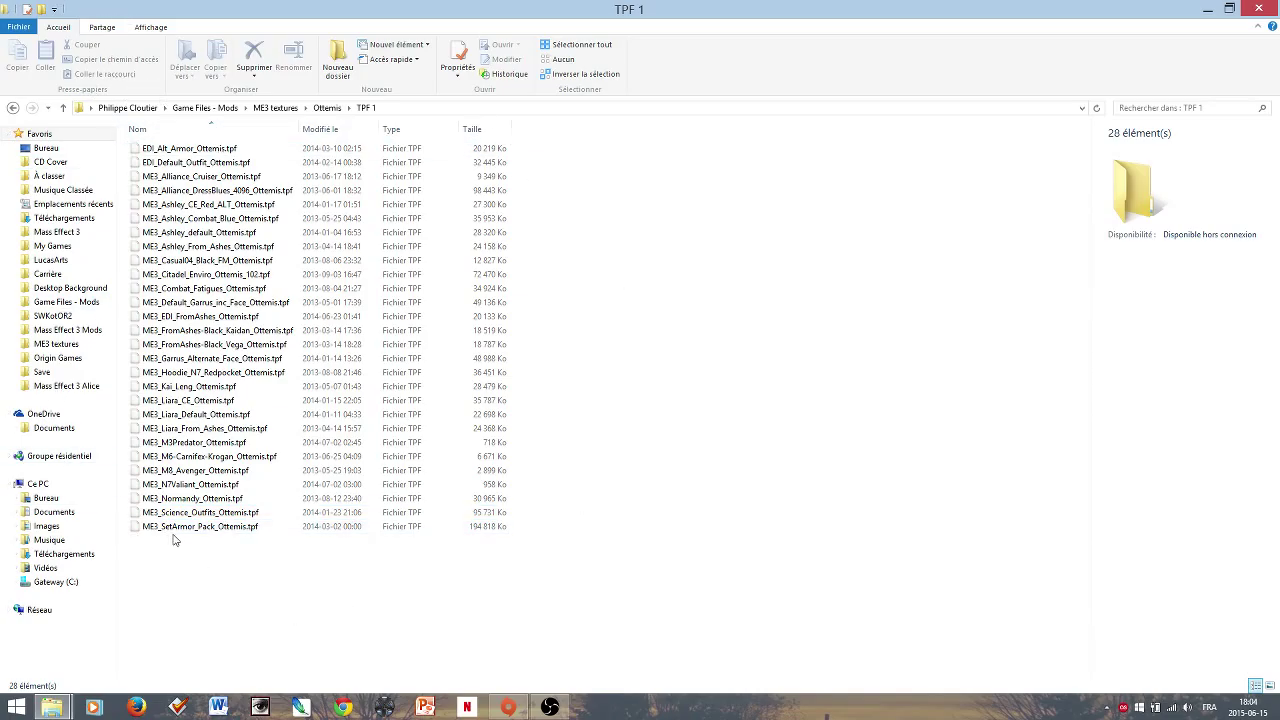
left_click(467, 532)
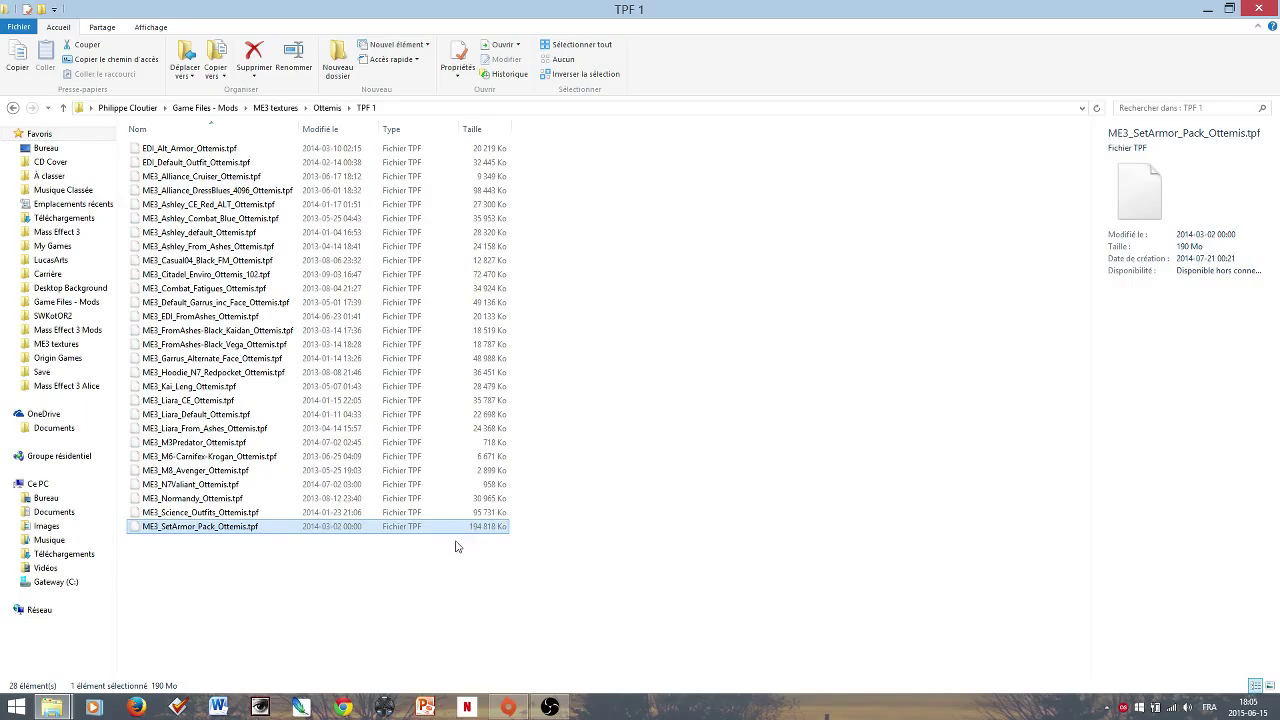
left_click(213, 585)
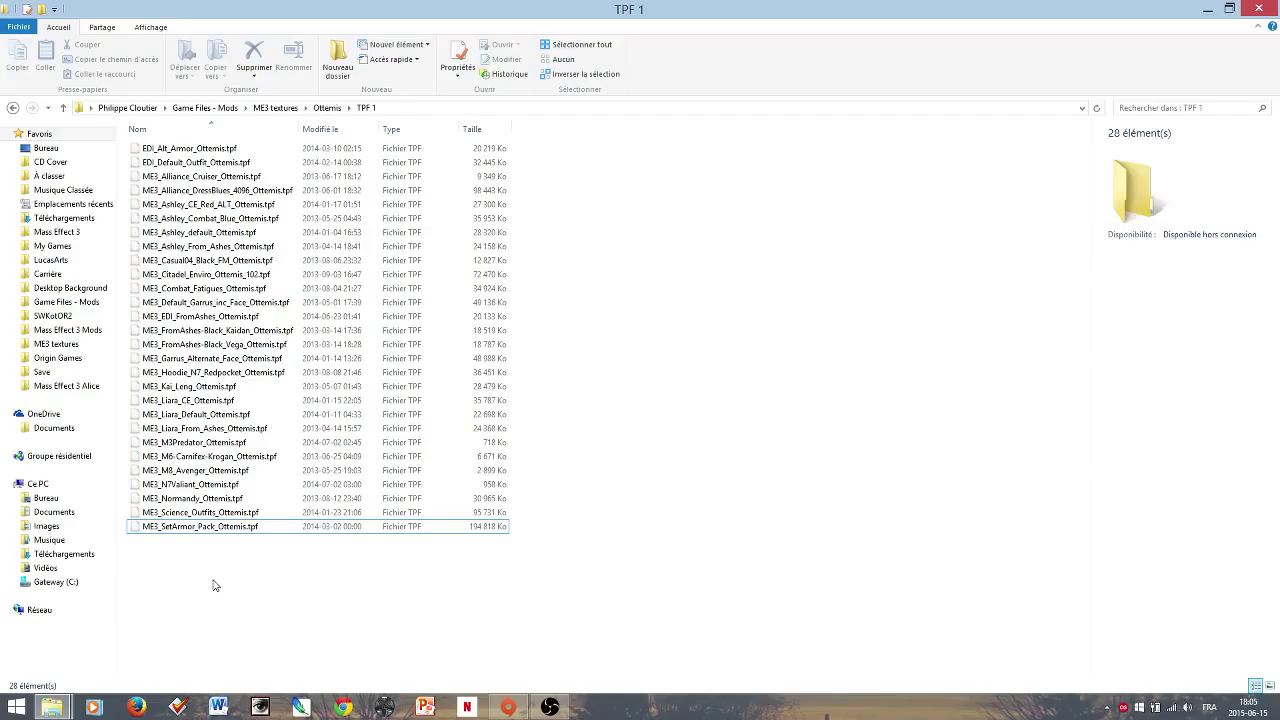
left_click(233, 528)
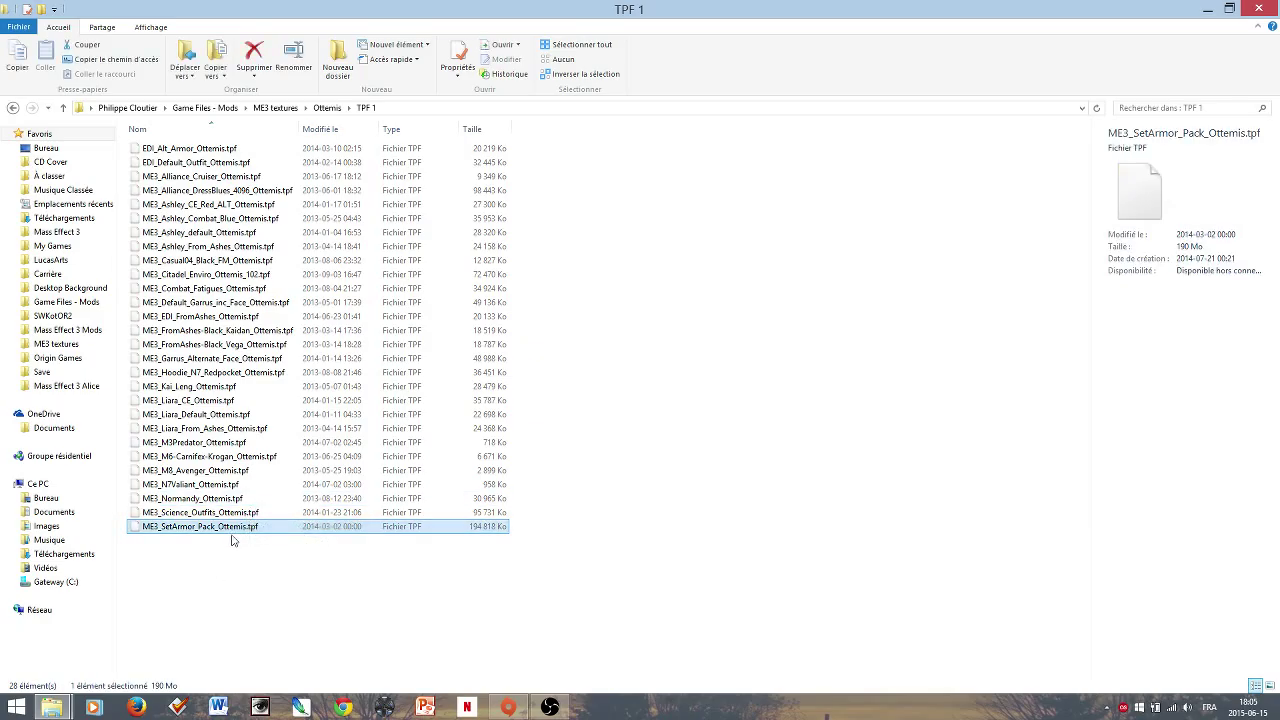
left_click(210, 592)
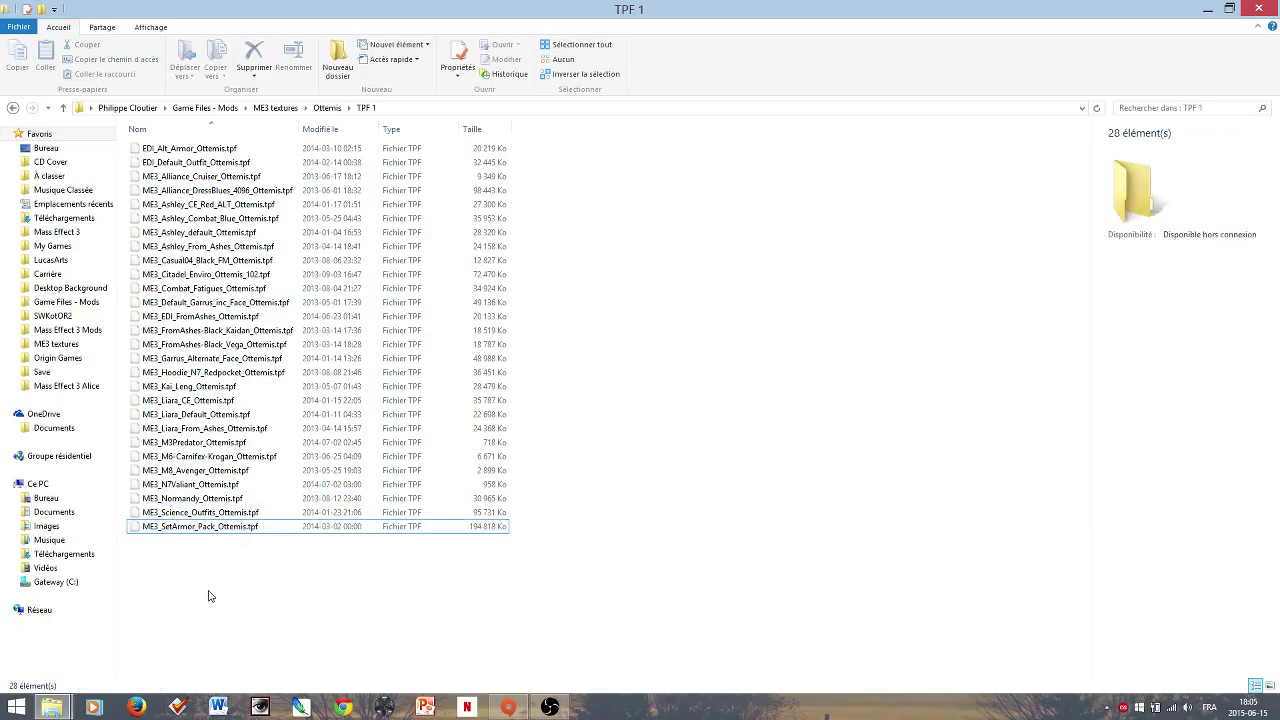
- Highlight the Science_Outfits, Normandy, Kai_Leng and Combat_Fatigues .tpf files one after another to present each texture mod
left_click(282, 517)
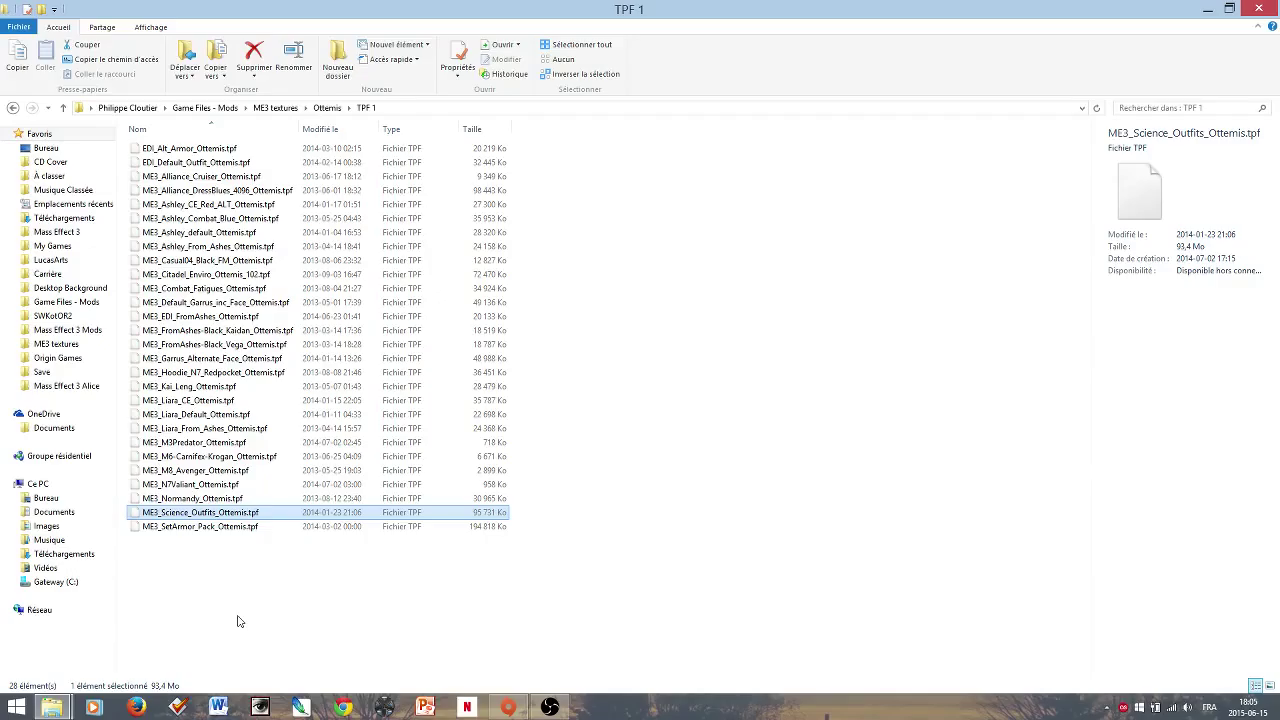
left_click(249, 500)
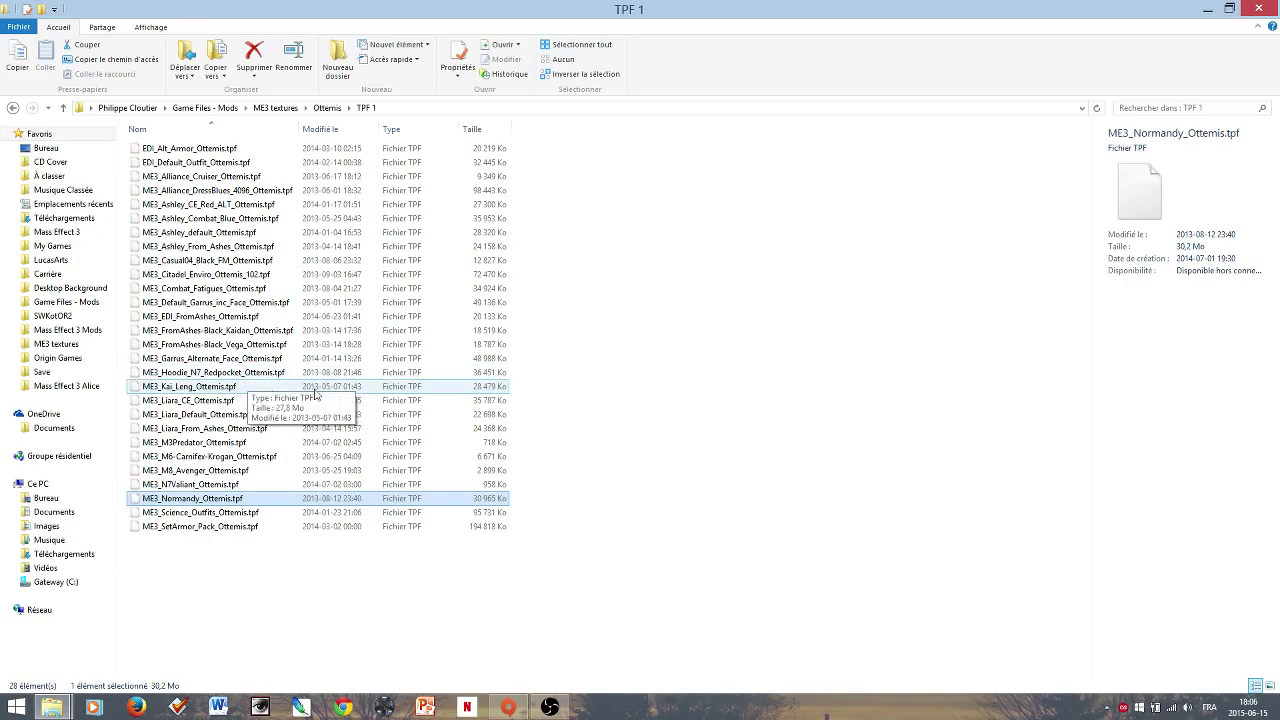
left_click(275, 392)
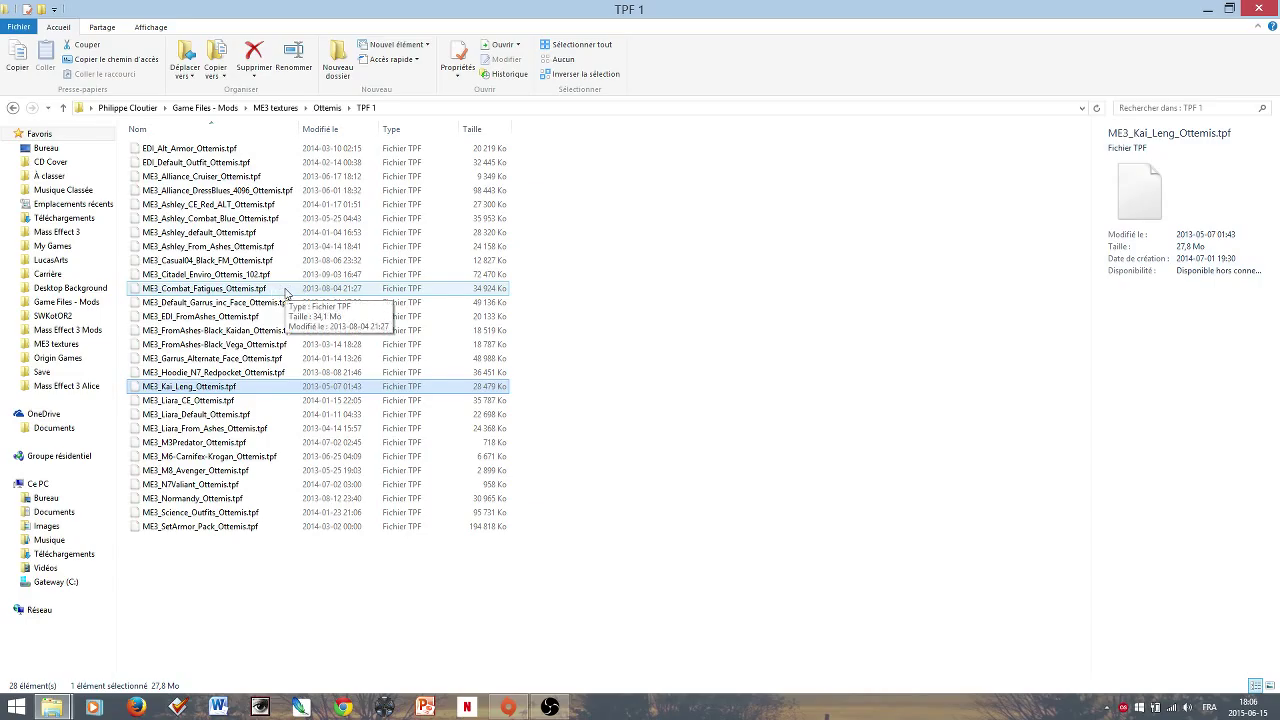
left_click(286, 291)
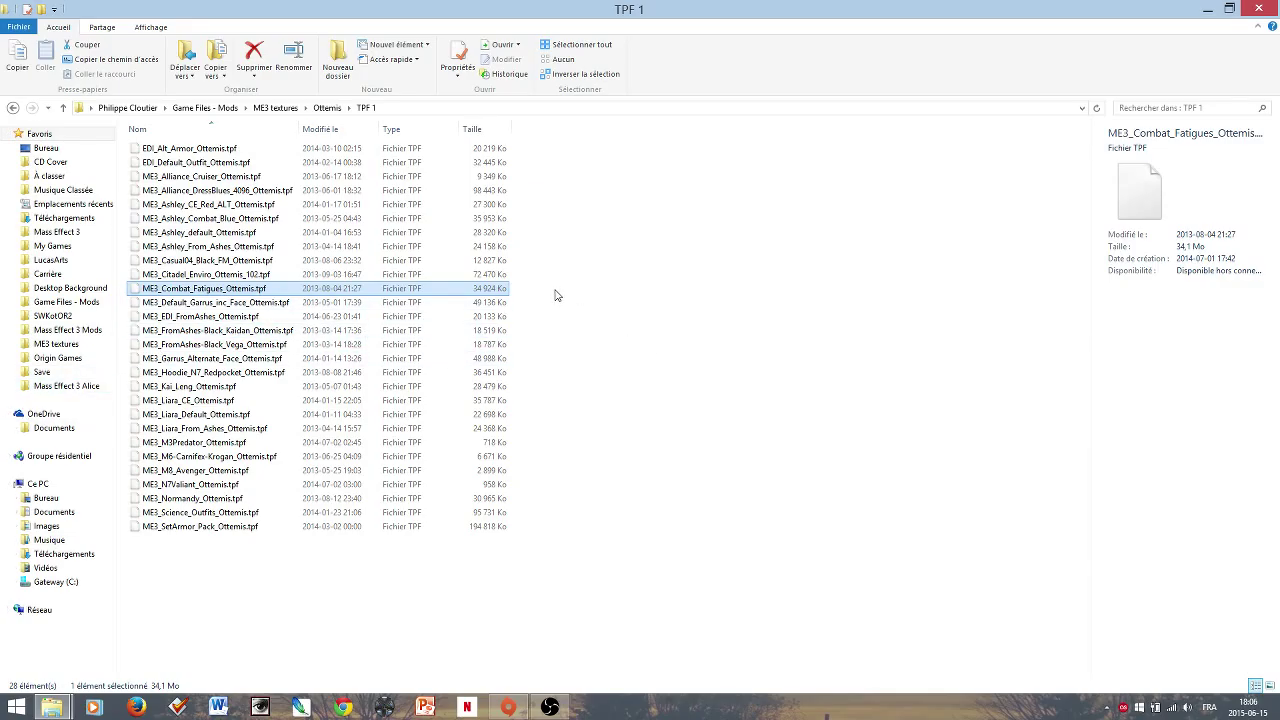
- Highlight the Citadel_Enviro, Casual04_Black_FM, Alliance_DressBlues, Alliance_Cruiser and EDI_Default_Outfit .tpf files one after another to present each mod
left_click(548, 292)
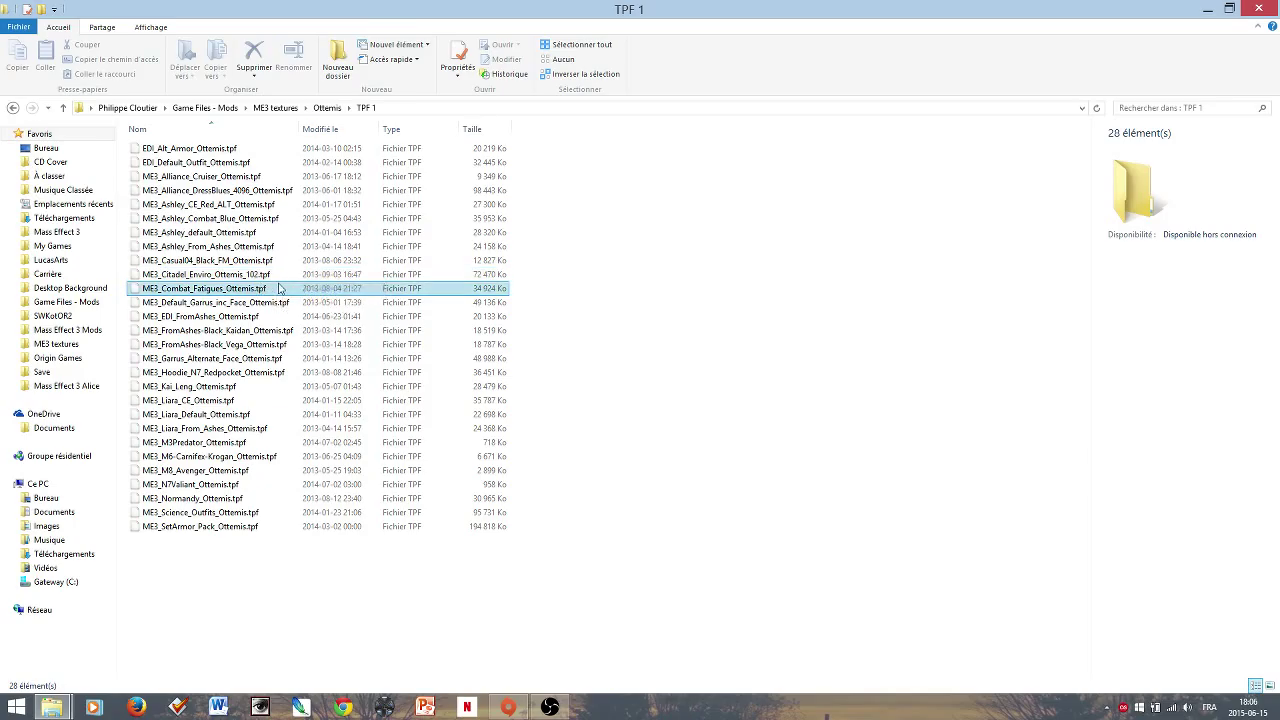
left_click(294, 275)
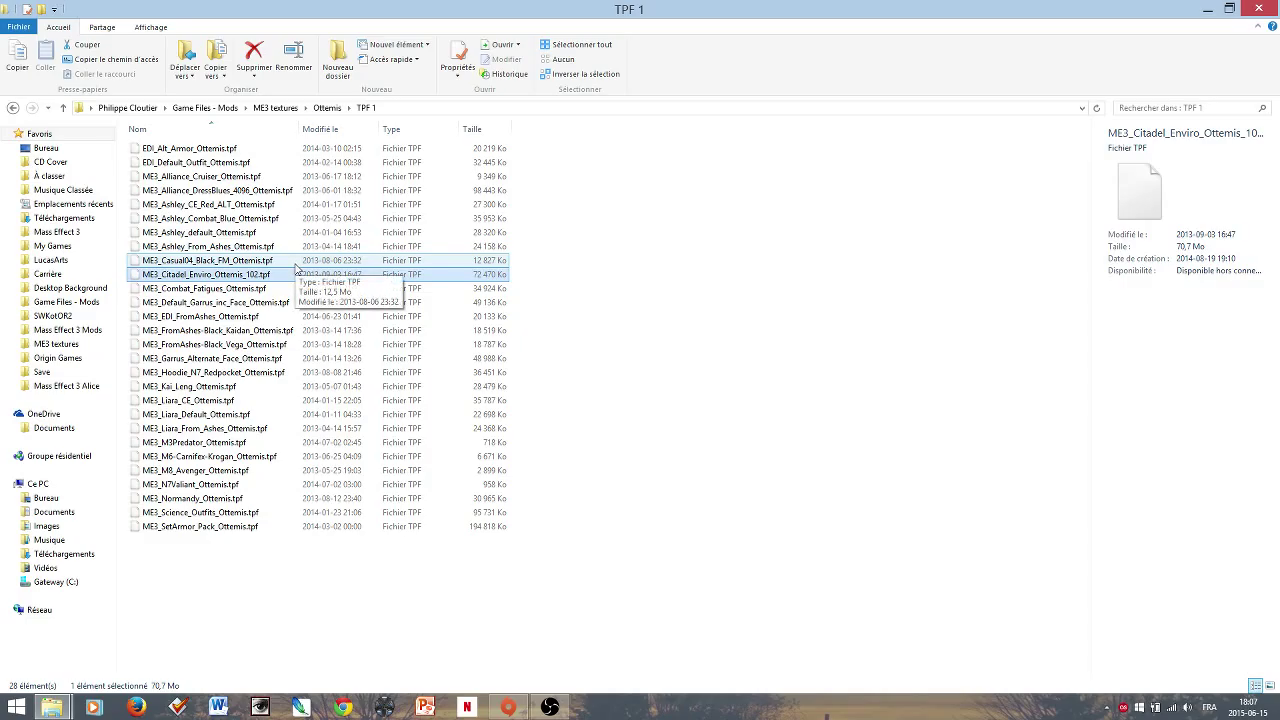
left_click(297, 262)
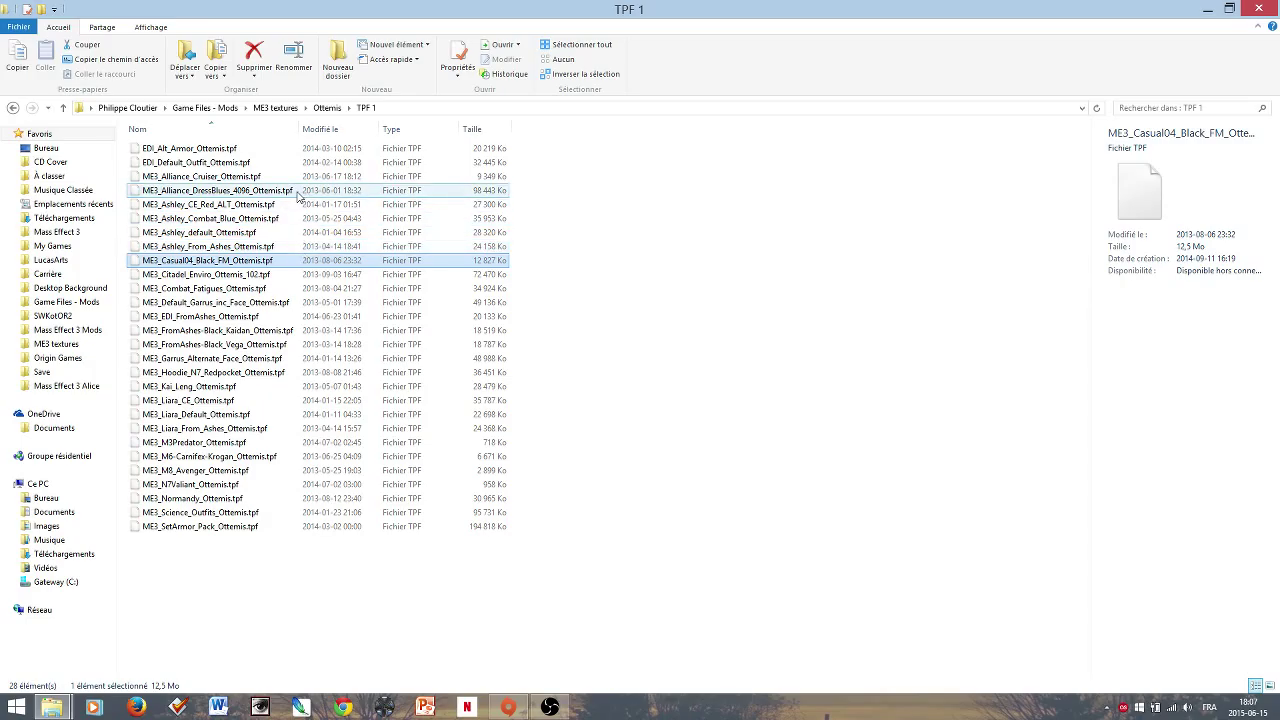
left_click(432, 193)
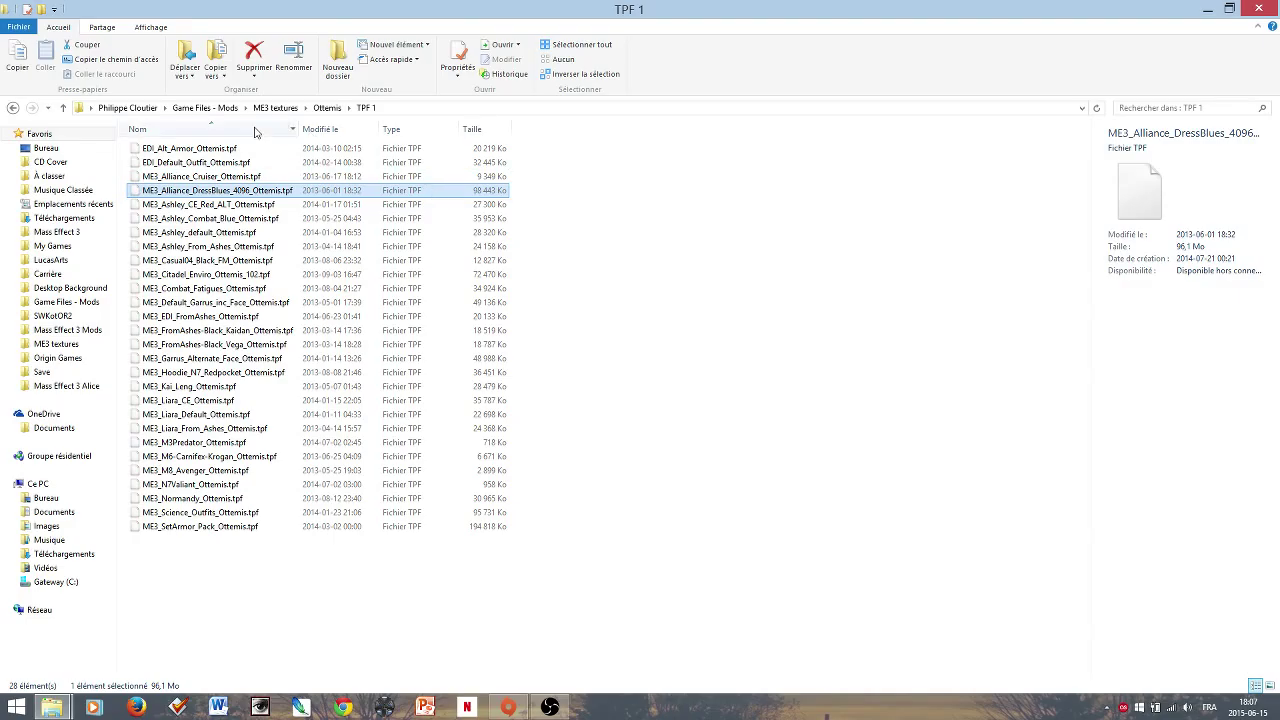
left_click(257, 179)
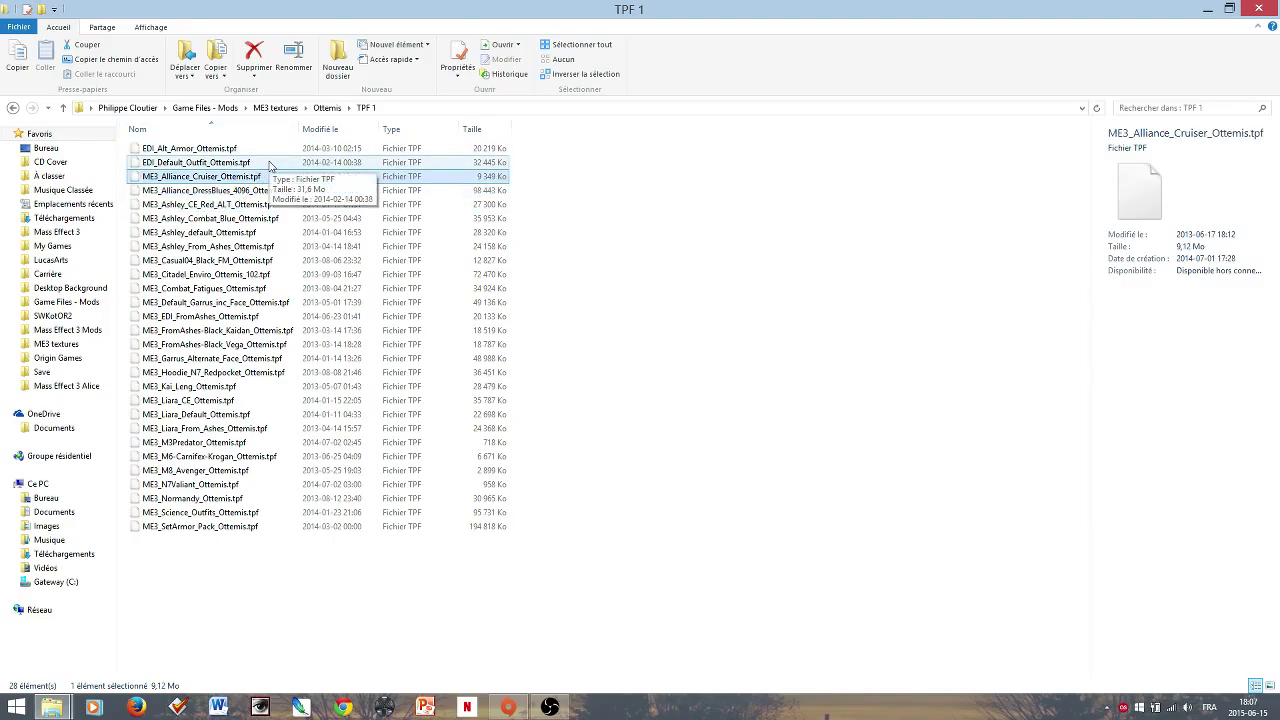
left_click(269, 164)
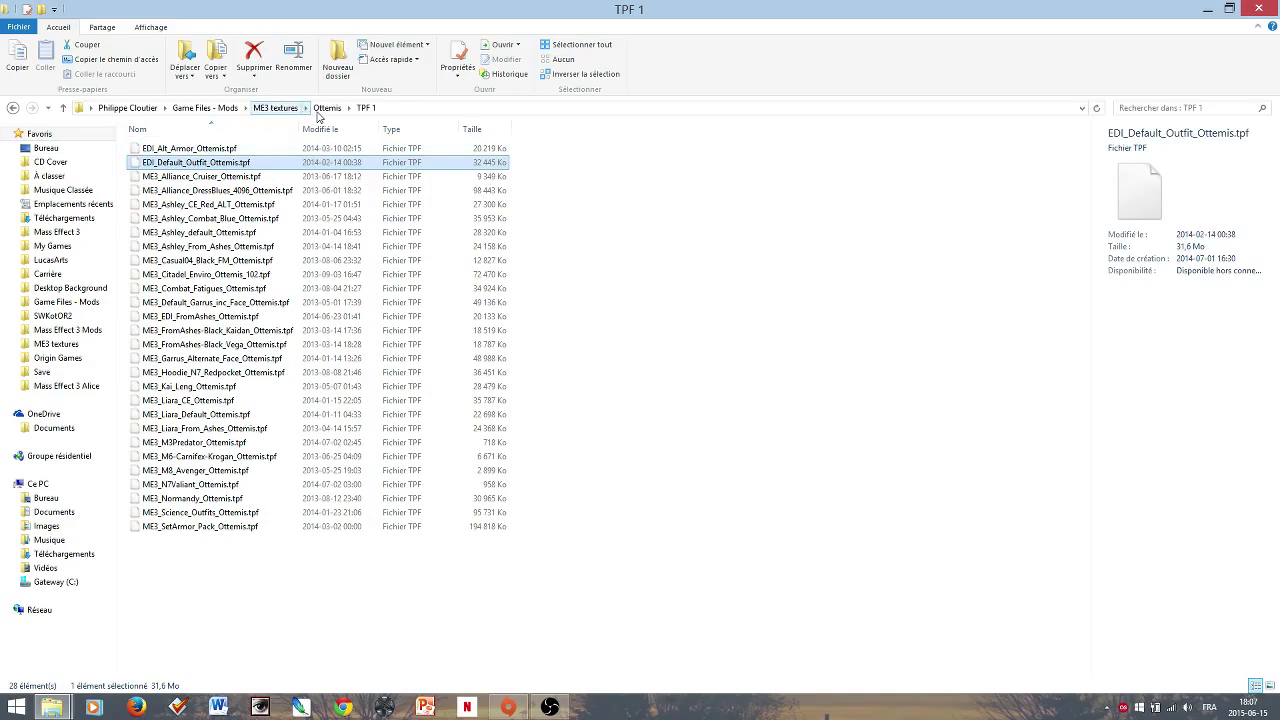
- Check the archives in Ottemis's Zipped folder, and return to ME3 textures to open the Smartek TPF Folder
left_click(320, 109)
left_click(152, 197)
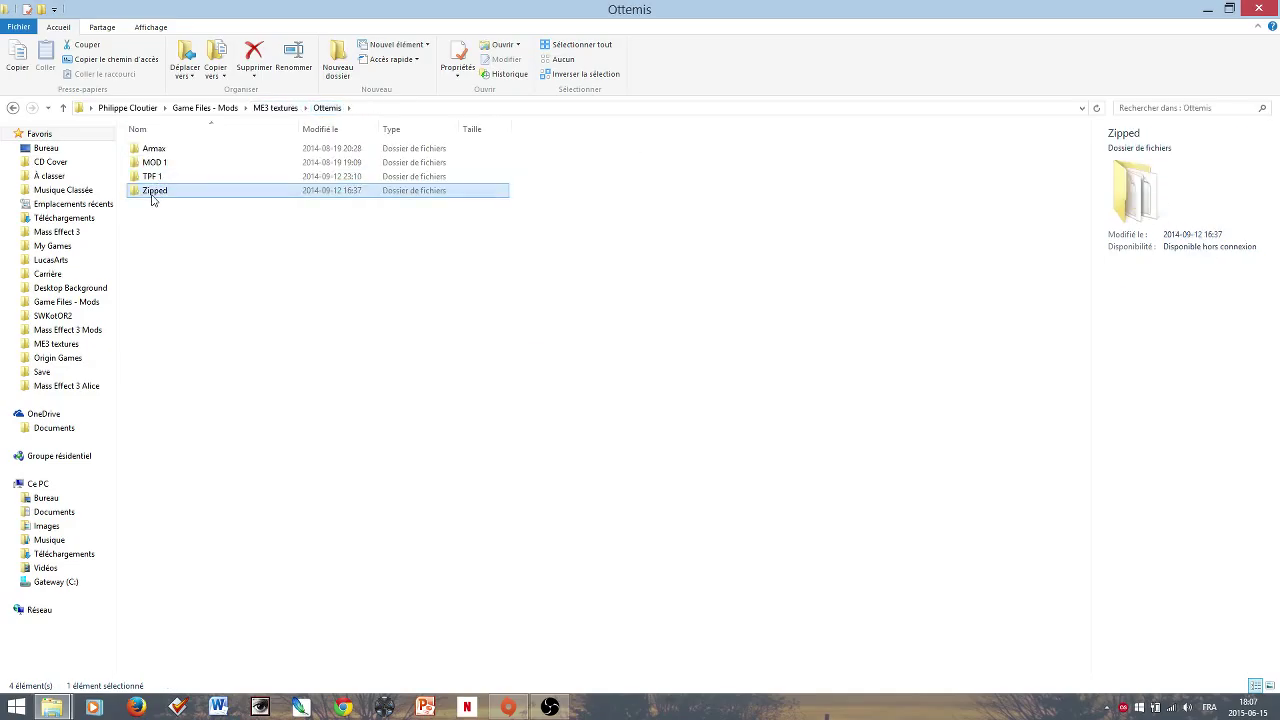
double_click(152, 199)
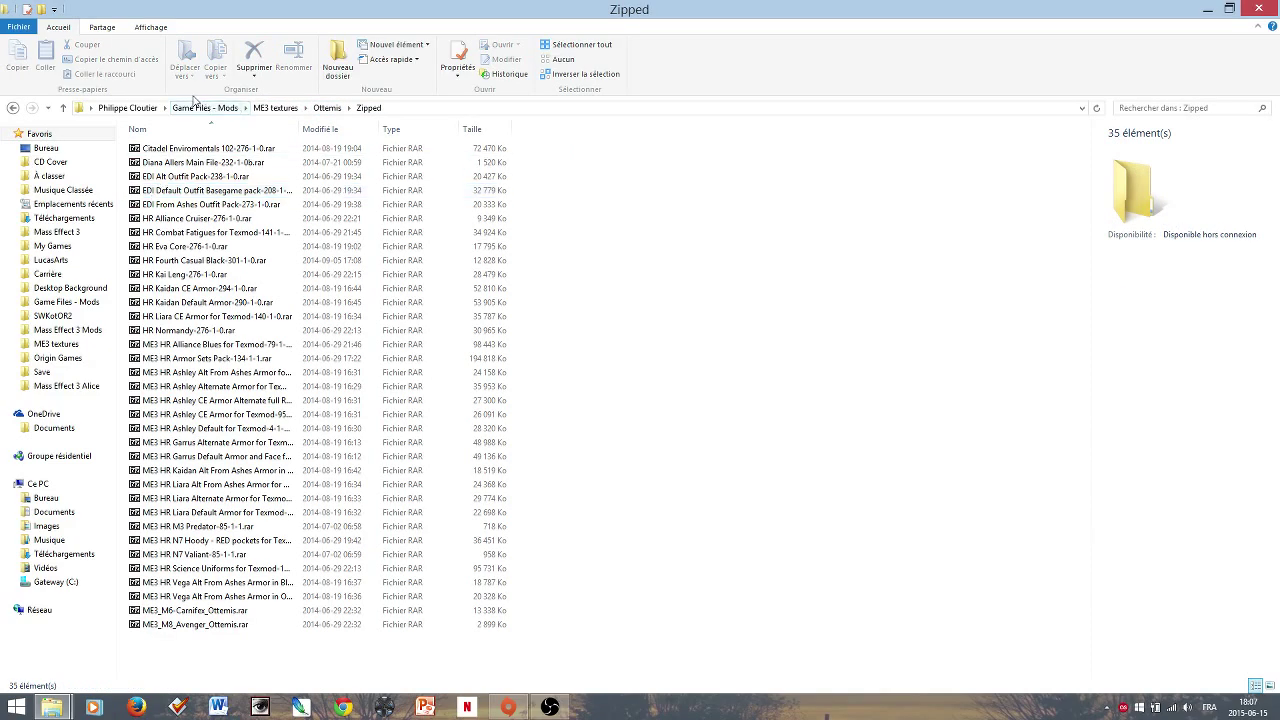
left_click(288, 110)
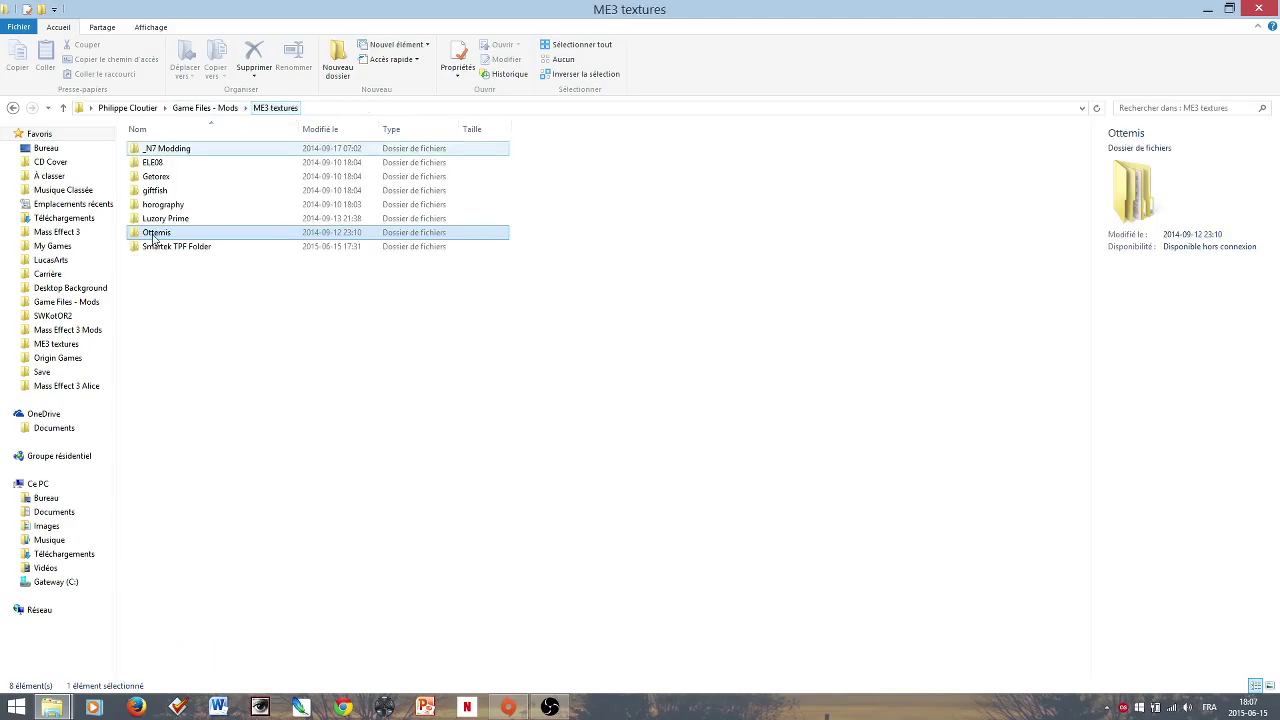
double_click(188, 252)
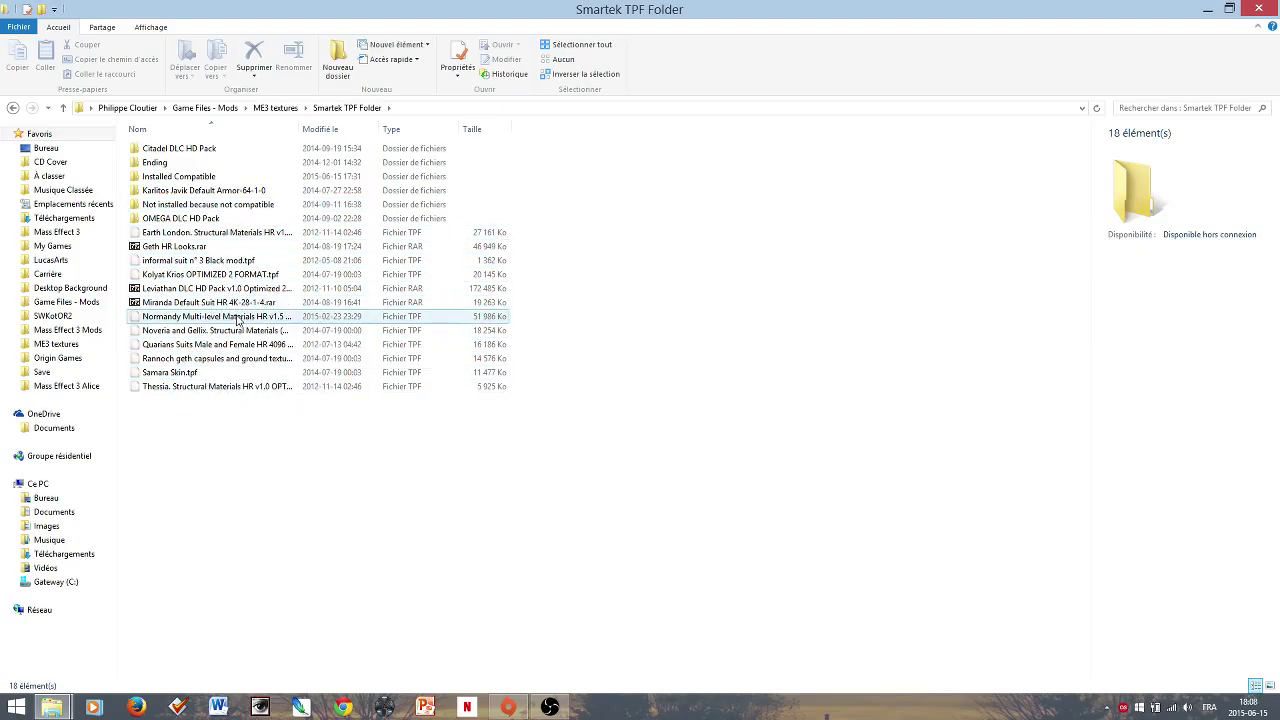
- Highlight Normandy Multi-level Materials, the OMEGA, Citadel and Leviathan DLC HD Packs, and Miranda Default Suit in turn to present them
left_click(238, 316)
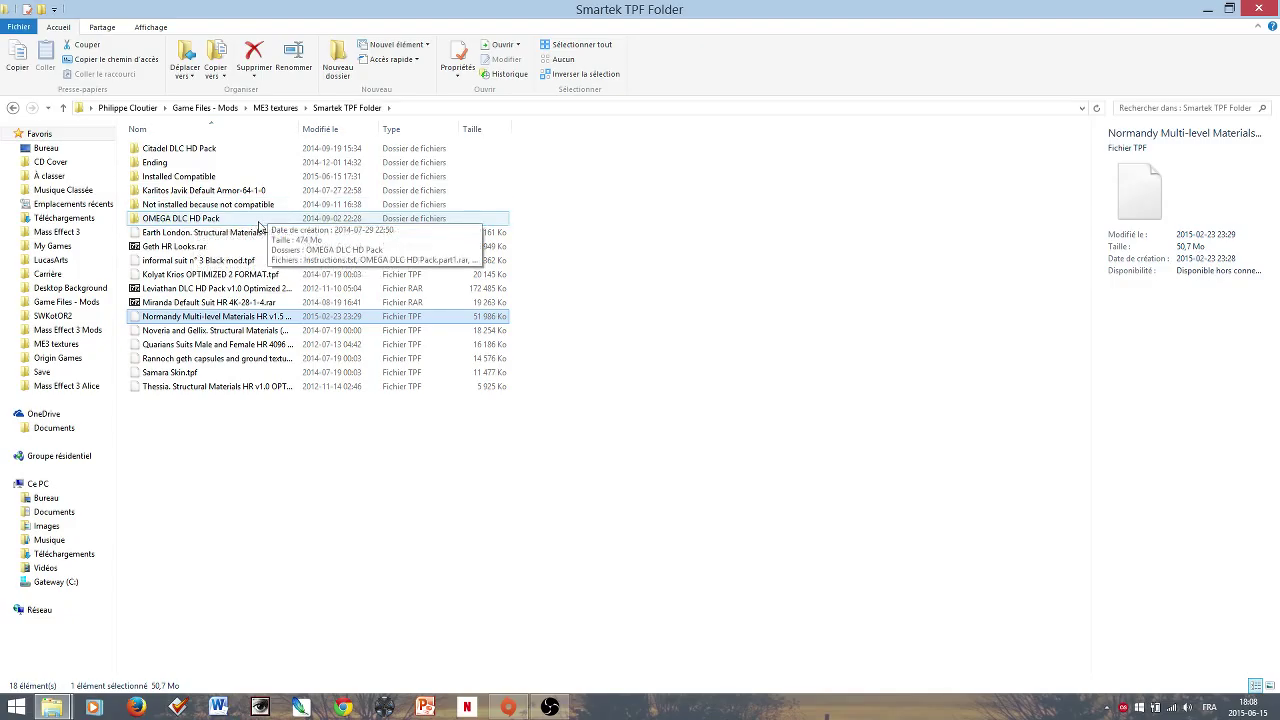
left_click(258, 222)
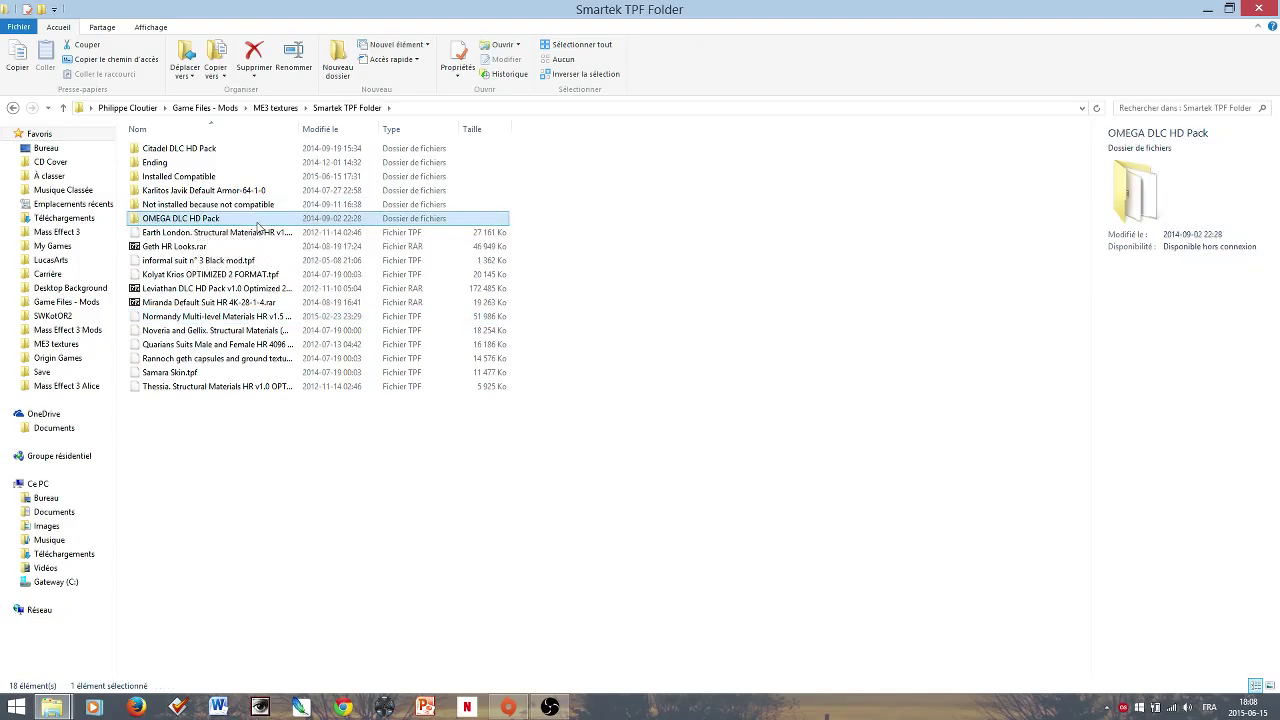
left_click(242, 152)
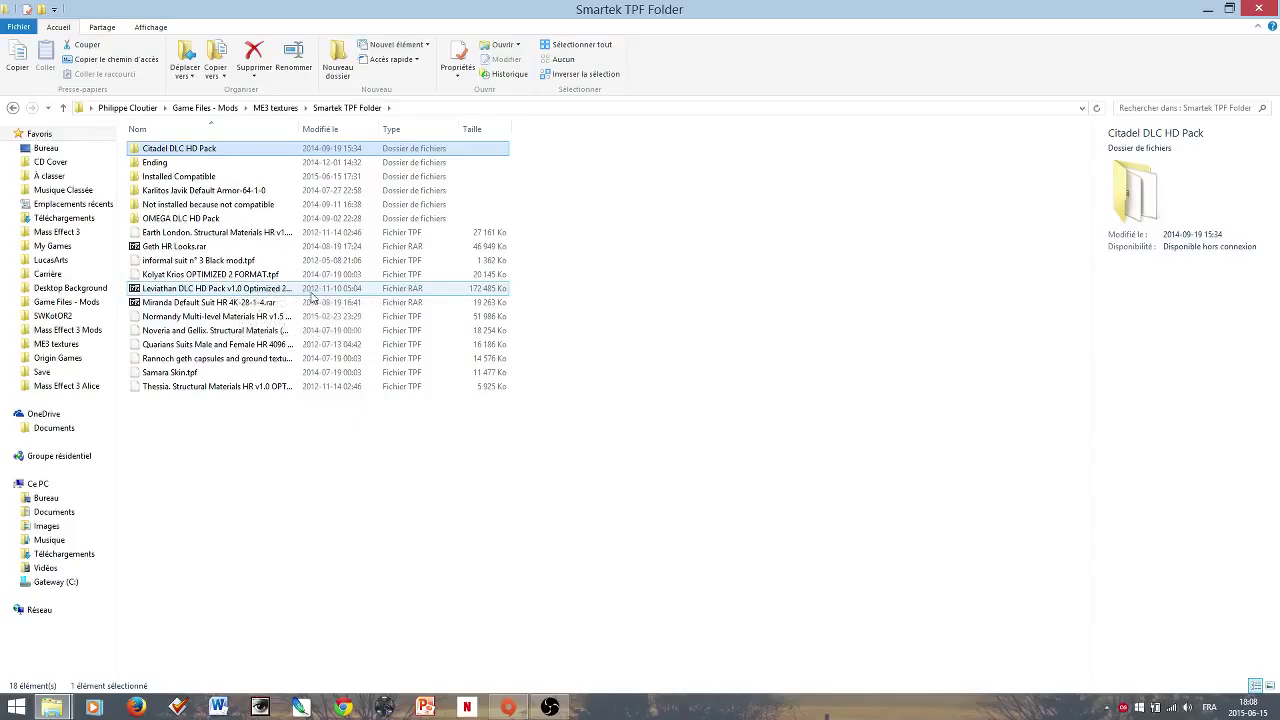
left_click(312, 292)
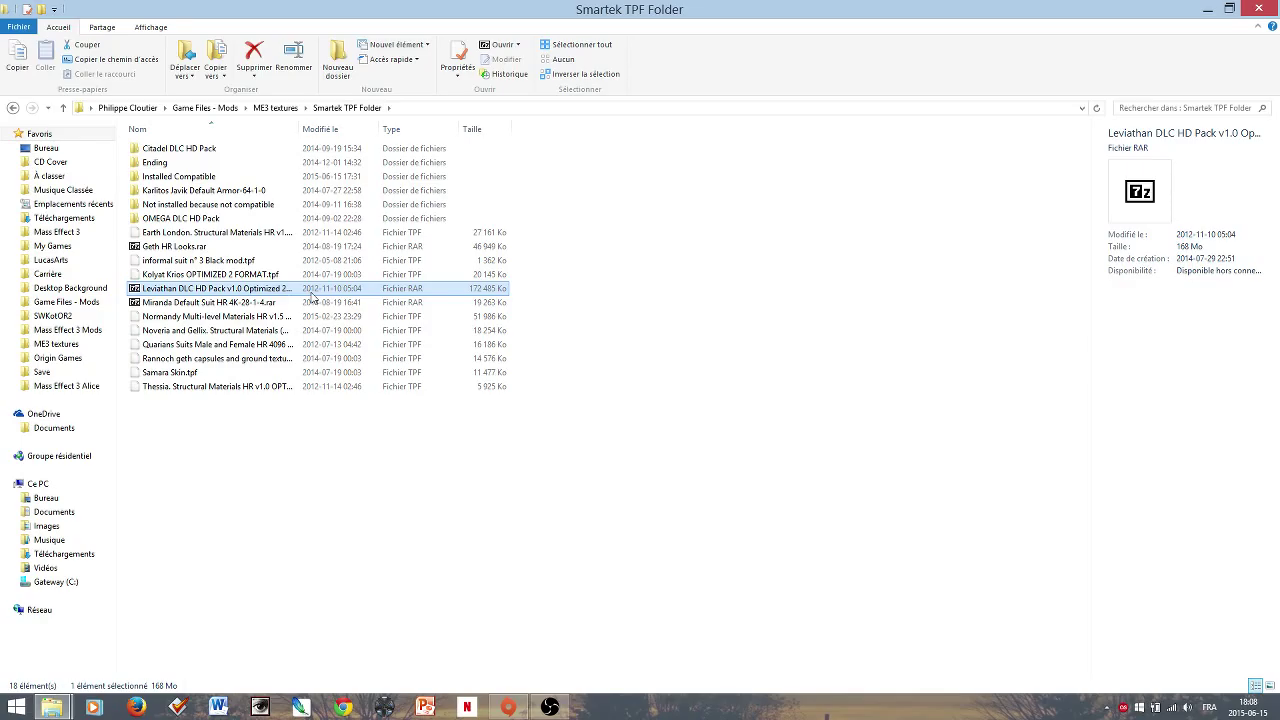
mouse_move(50, 707)
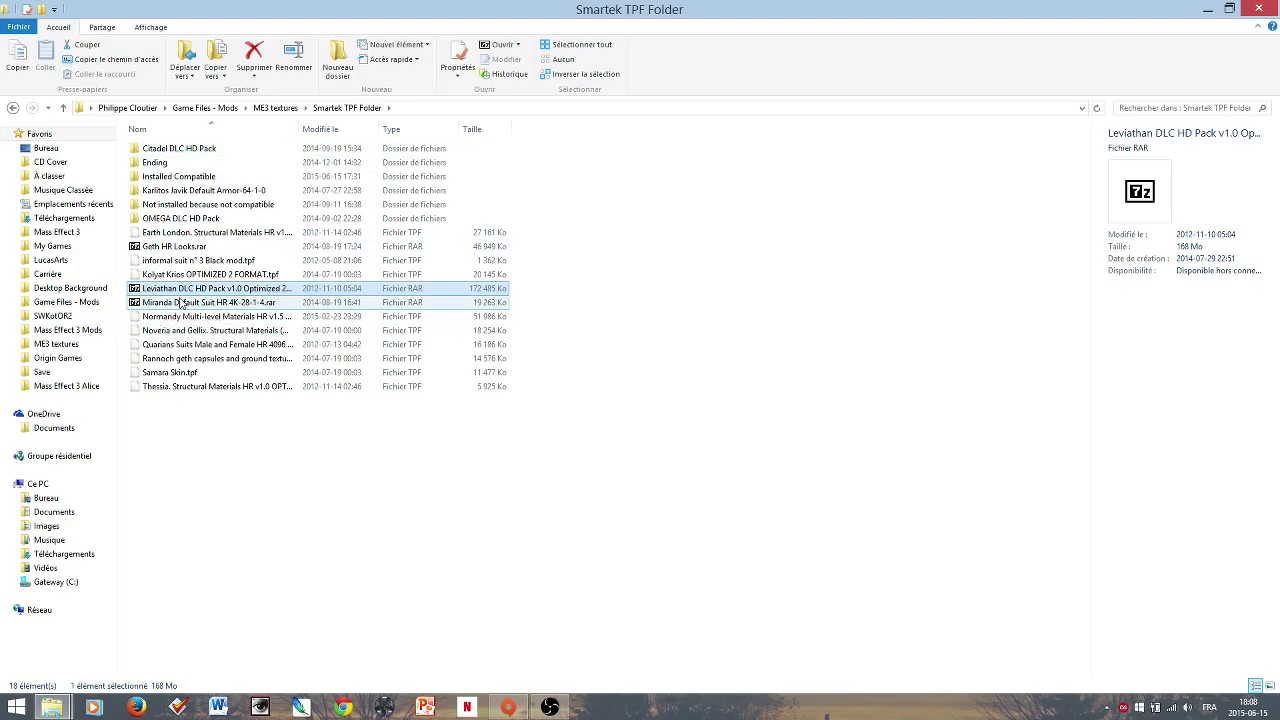
left_click(193, 303)
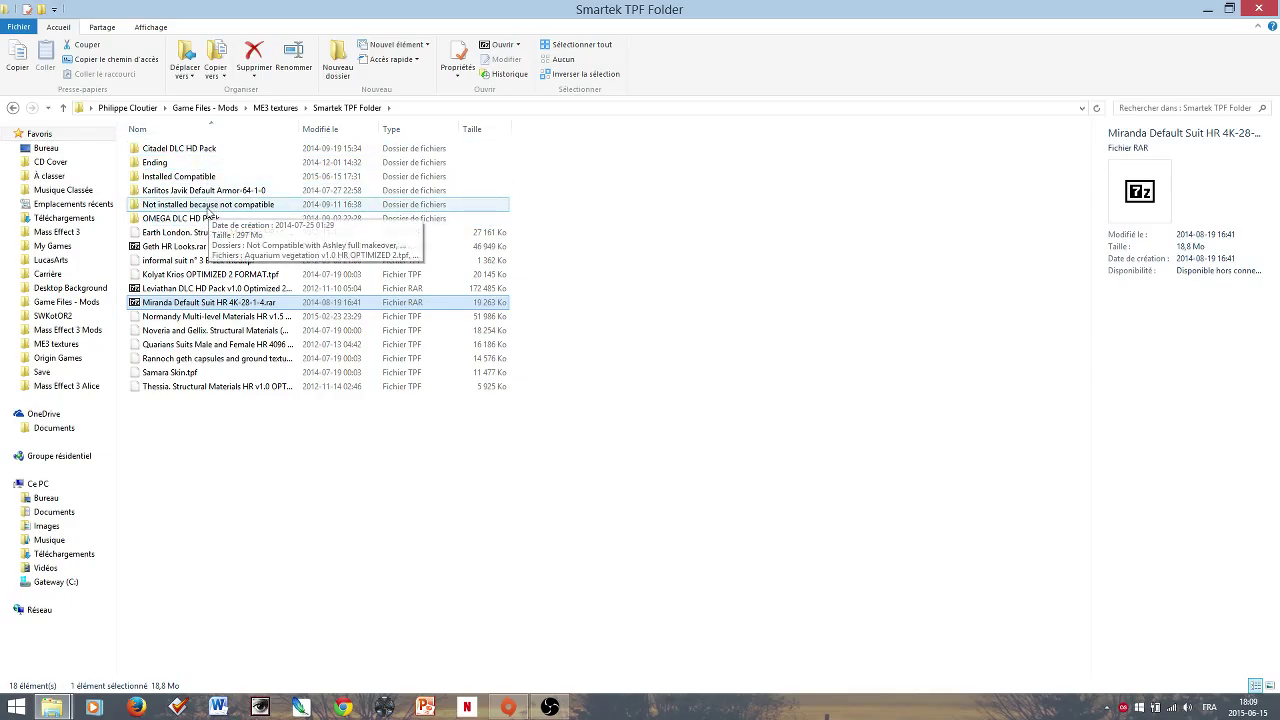
- Move Normandy Multi-level Materials HR v1.5 into "Not installed because not compatible", replacing the copy there, and check that folder's contents
double_click(216, 207)
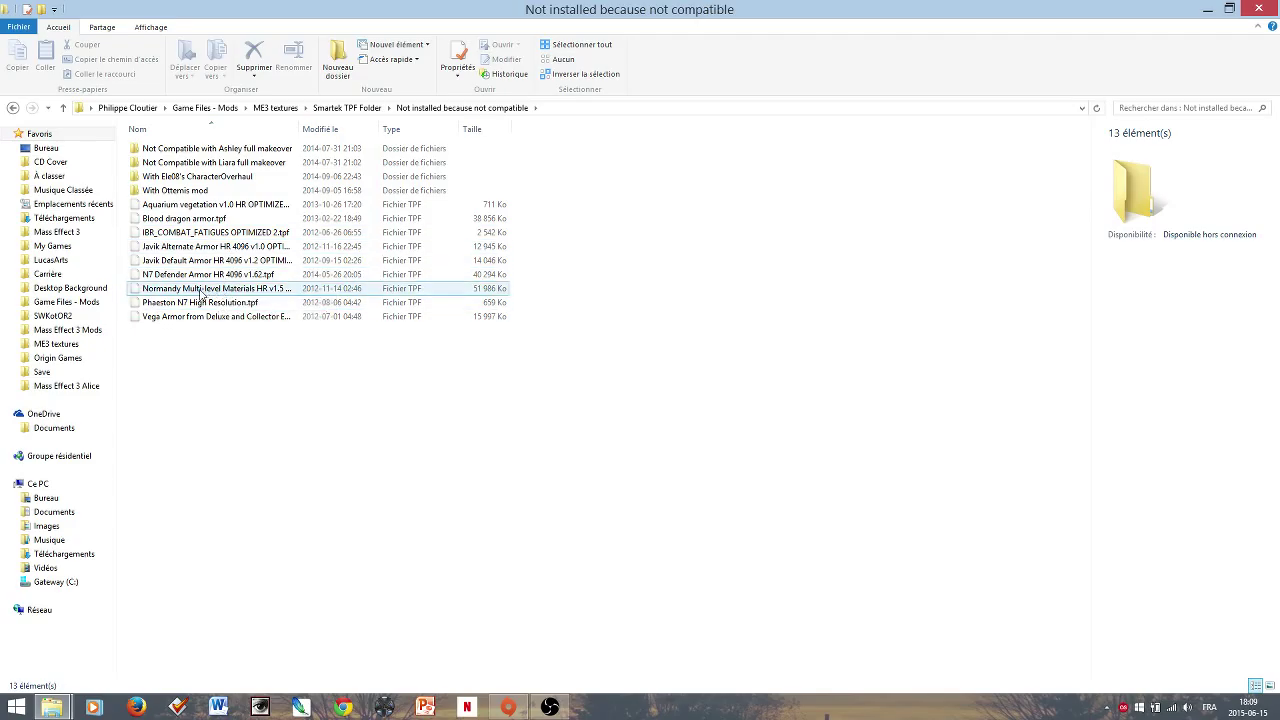
left_click(198, 289)
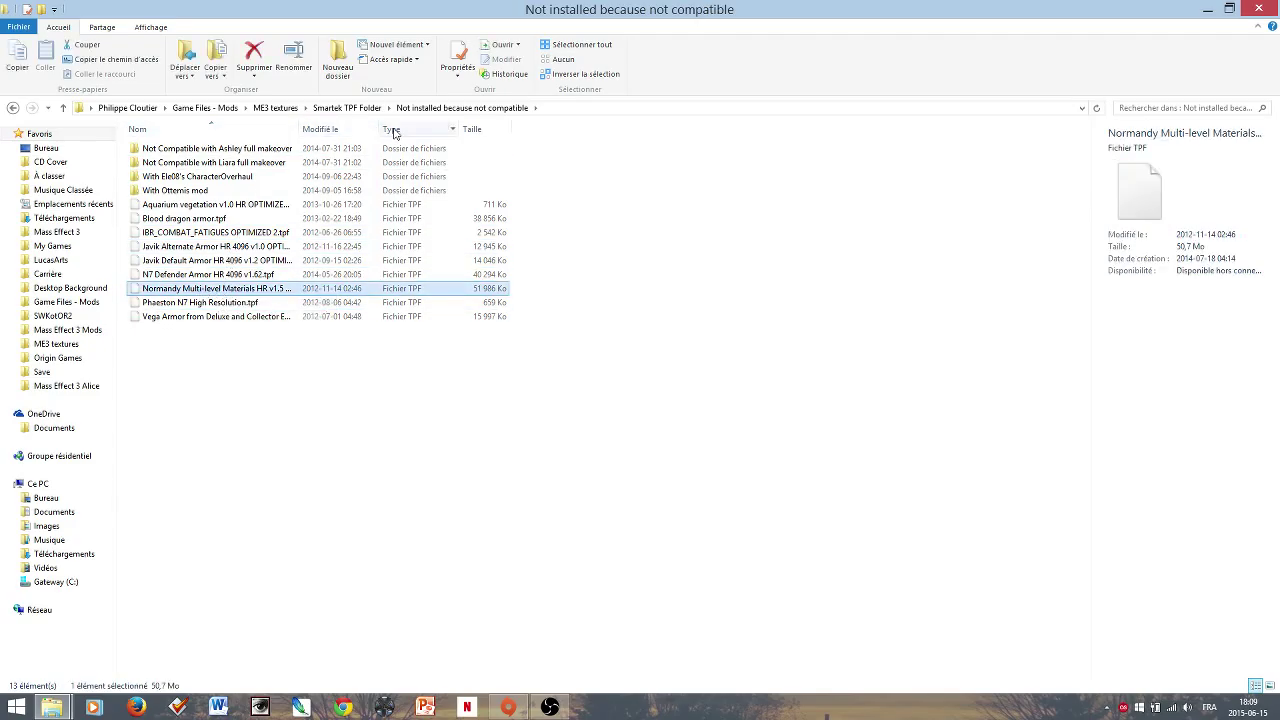
left_click(345, 108)
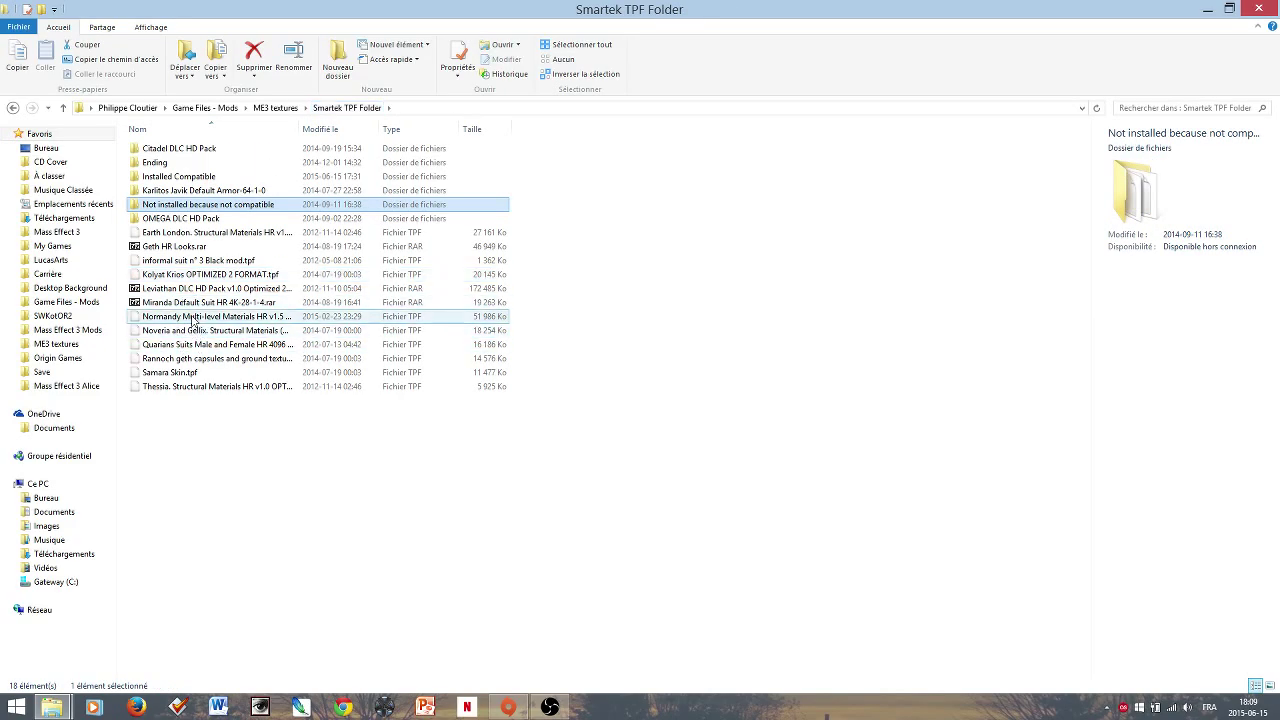
left_click_drag(194, 318, 212, 205)
left_click(262, 278)
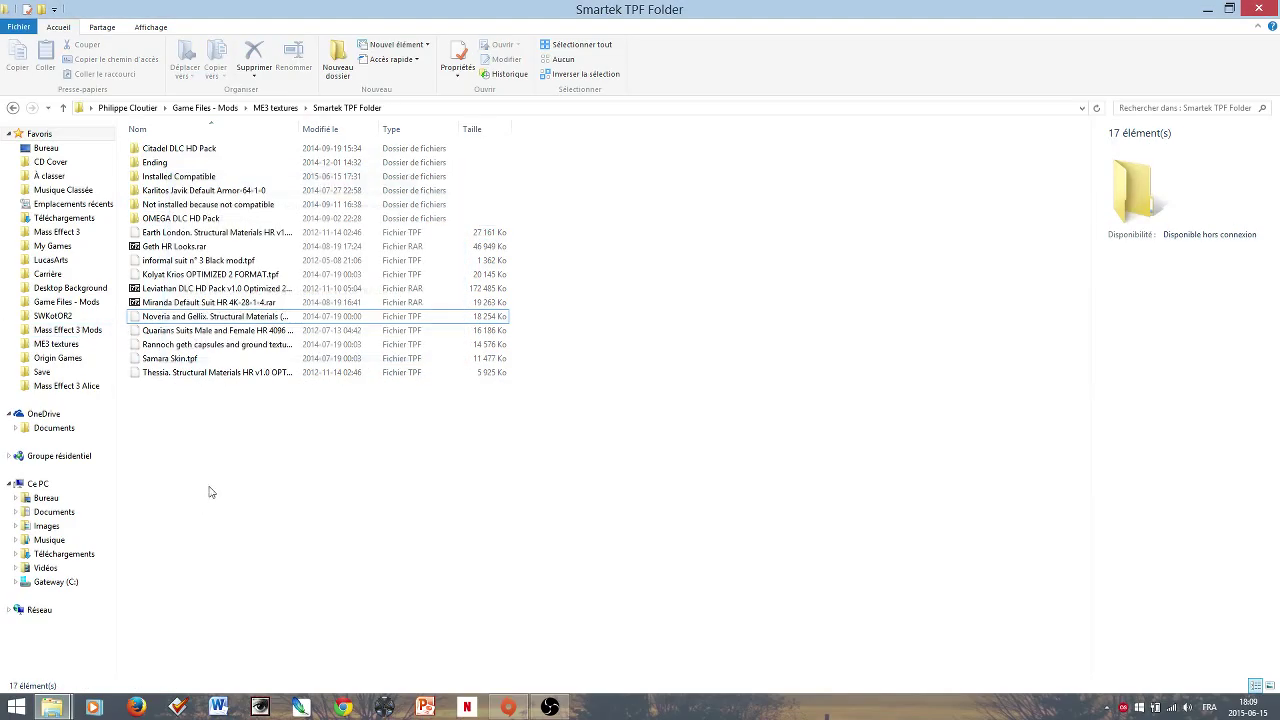
double_click(212, 205)
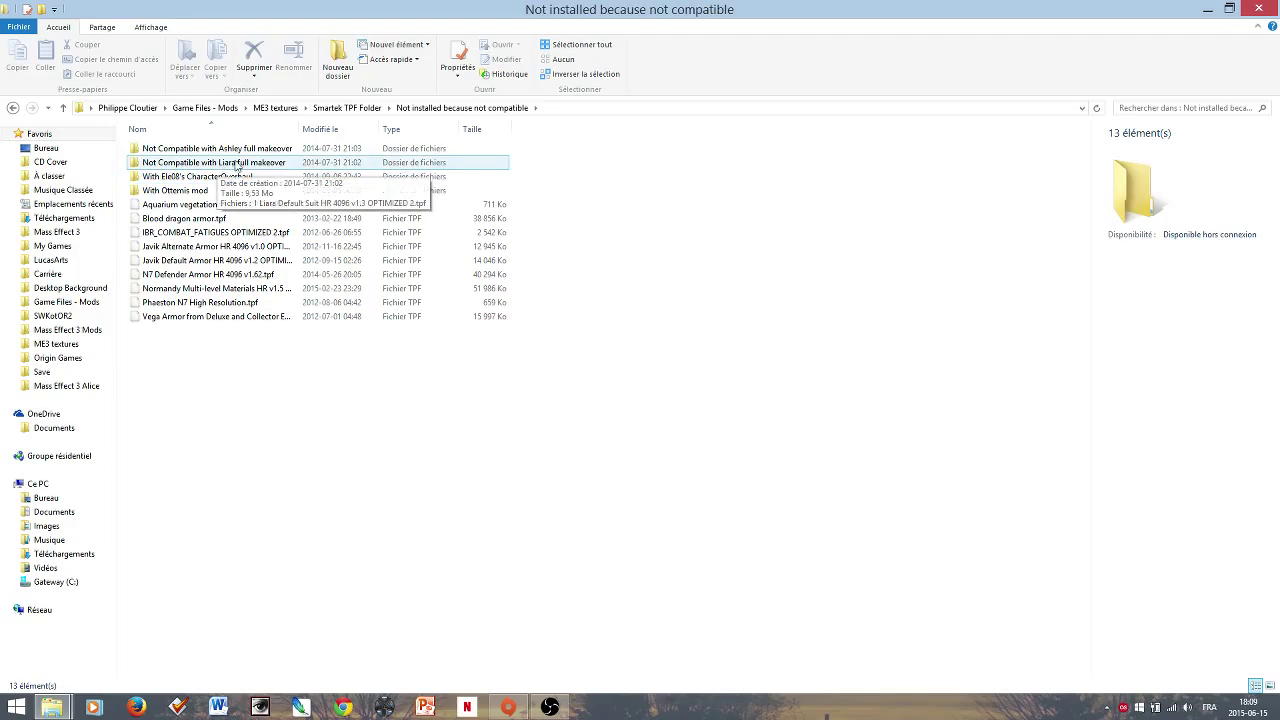
left_click(350, 107)
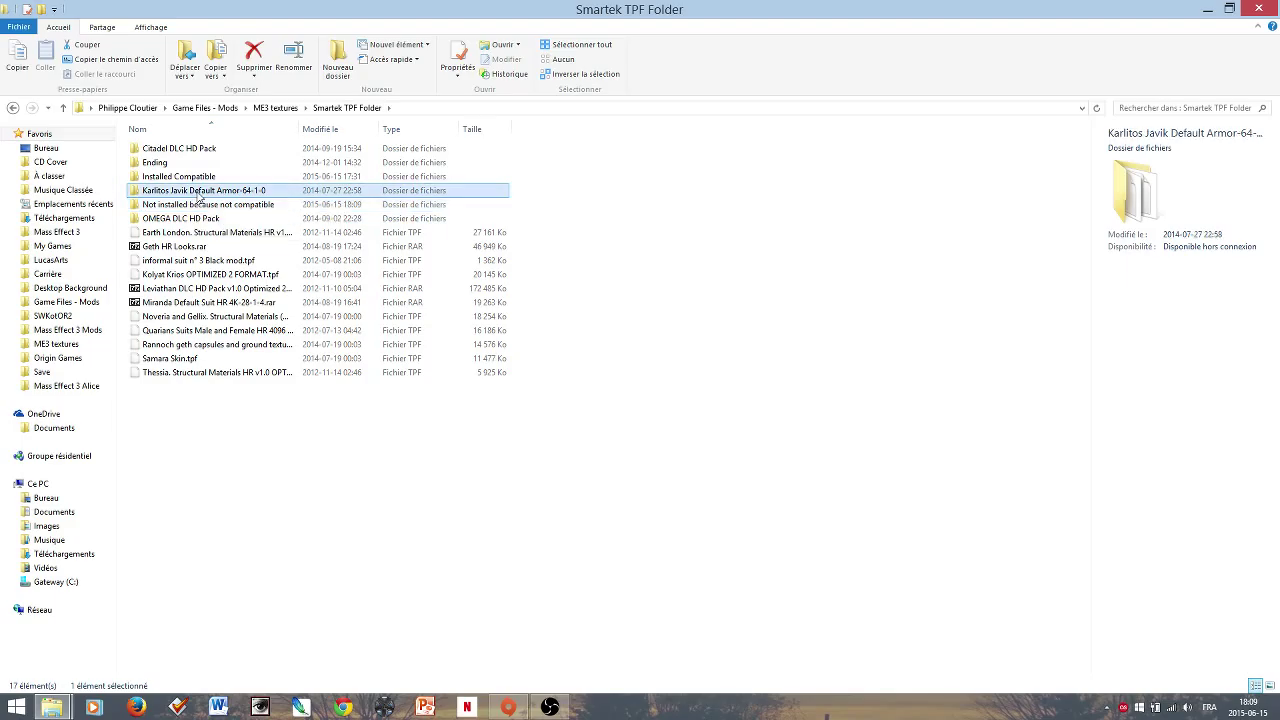
- Open the Karlitos Javik Default Armor-64-1-0 folder, read its Readme.txt, and return to the Smartek TPF Folder
double_click(199, 193)
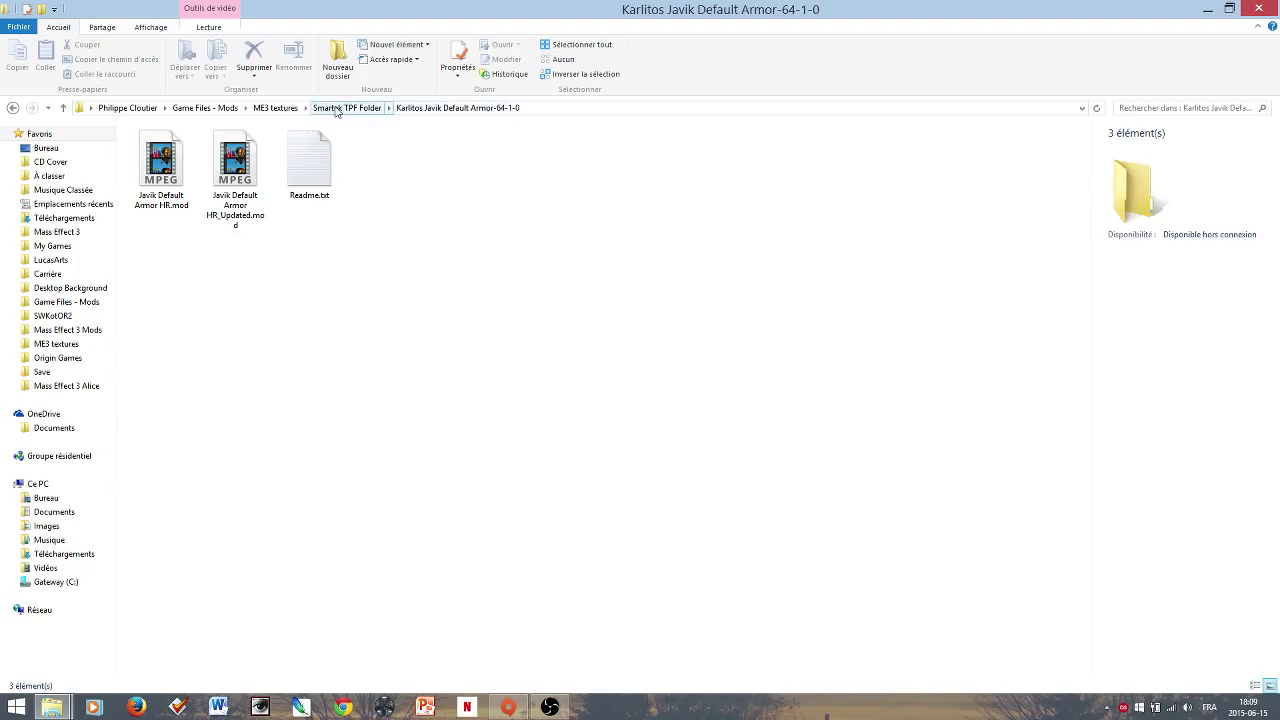
double_click(317, 159)
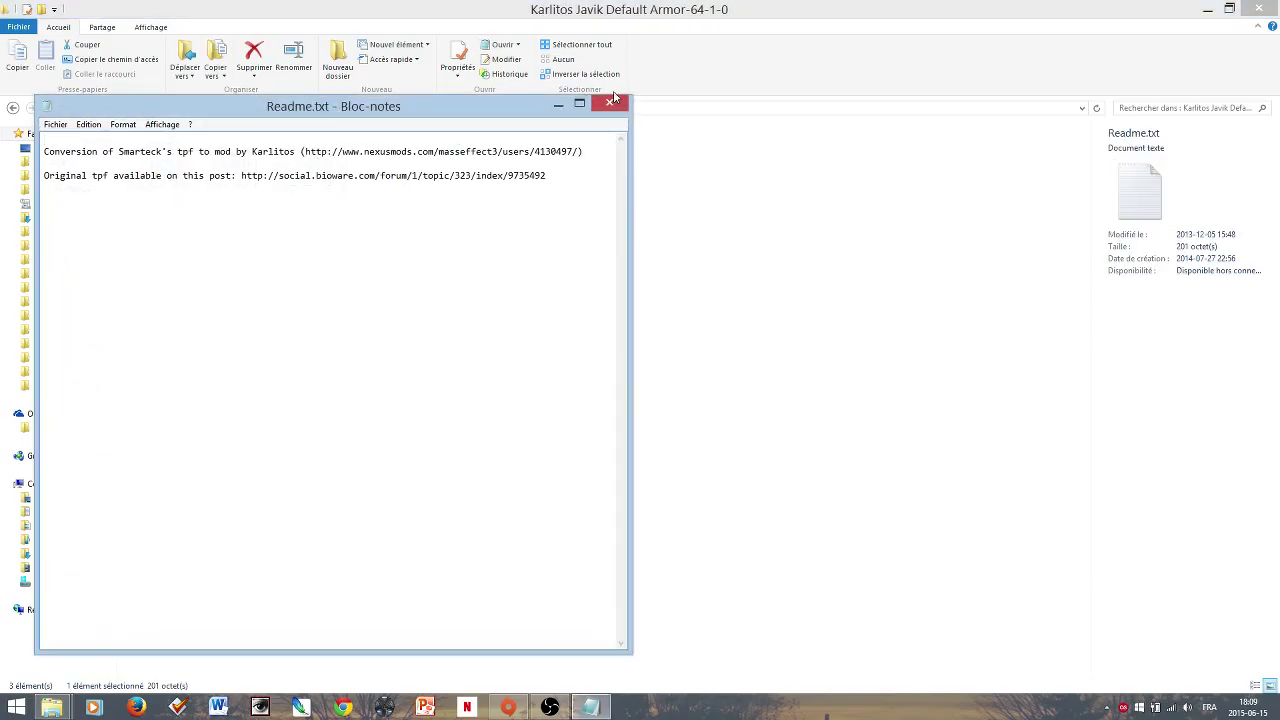
left_click(608, 104)
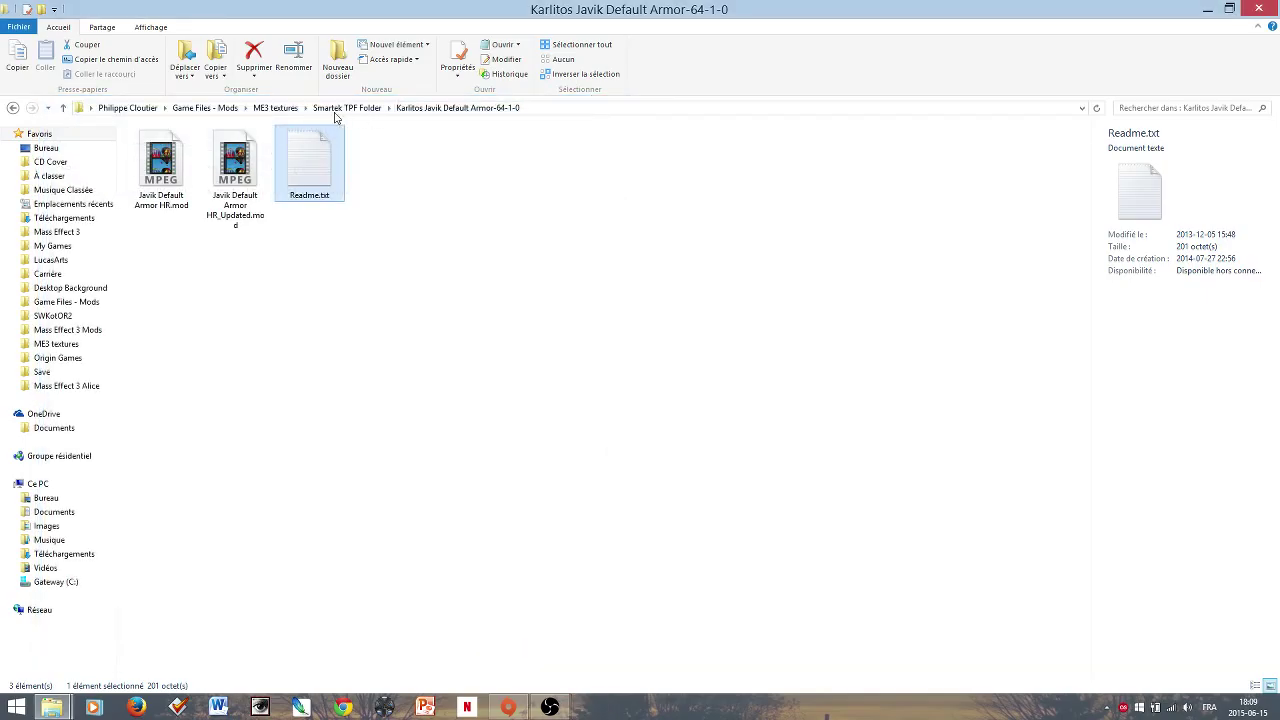
left_click(340, 110)
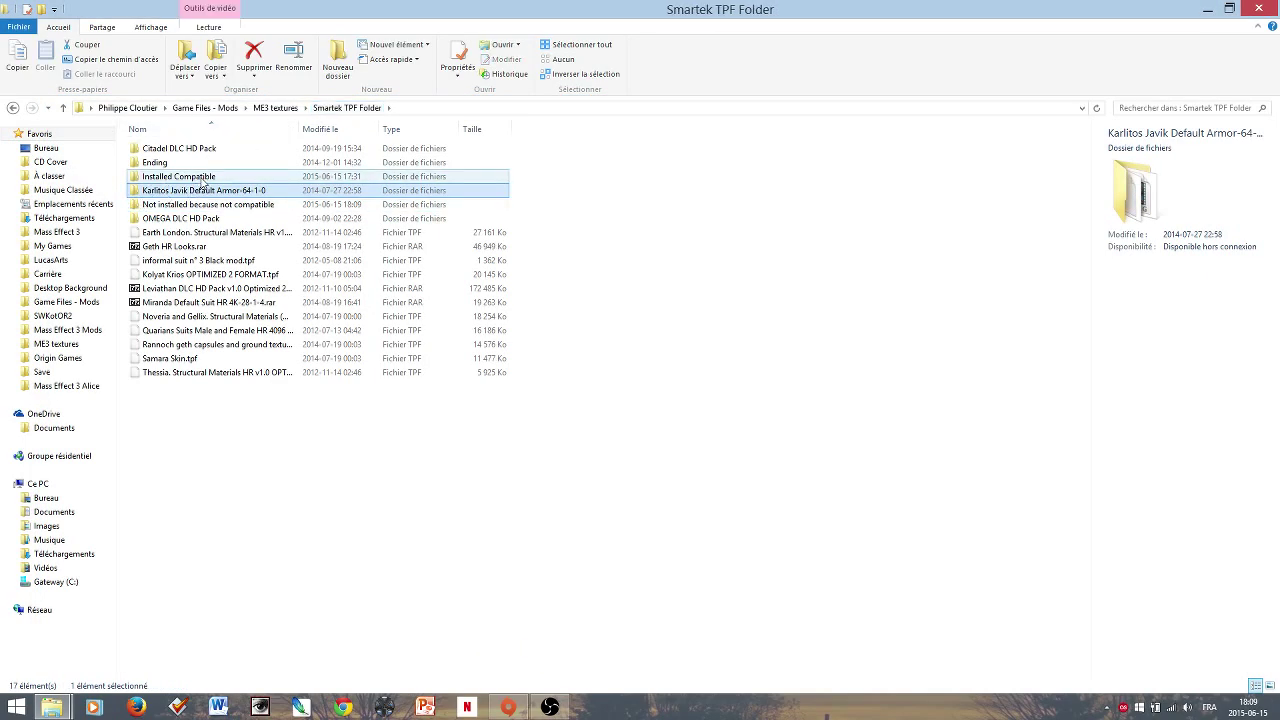
- Open the Installed Compatible folder and look through its texture mods down to the weapon files
left_click_drag(205, 186, 168, 190)
double_click(178, 176)
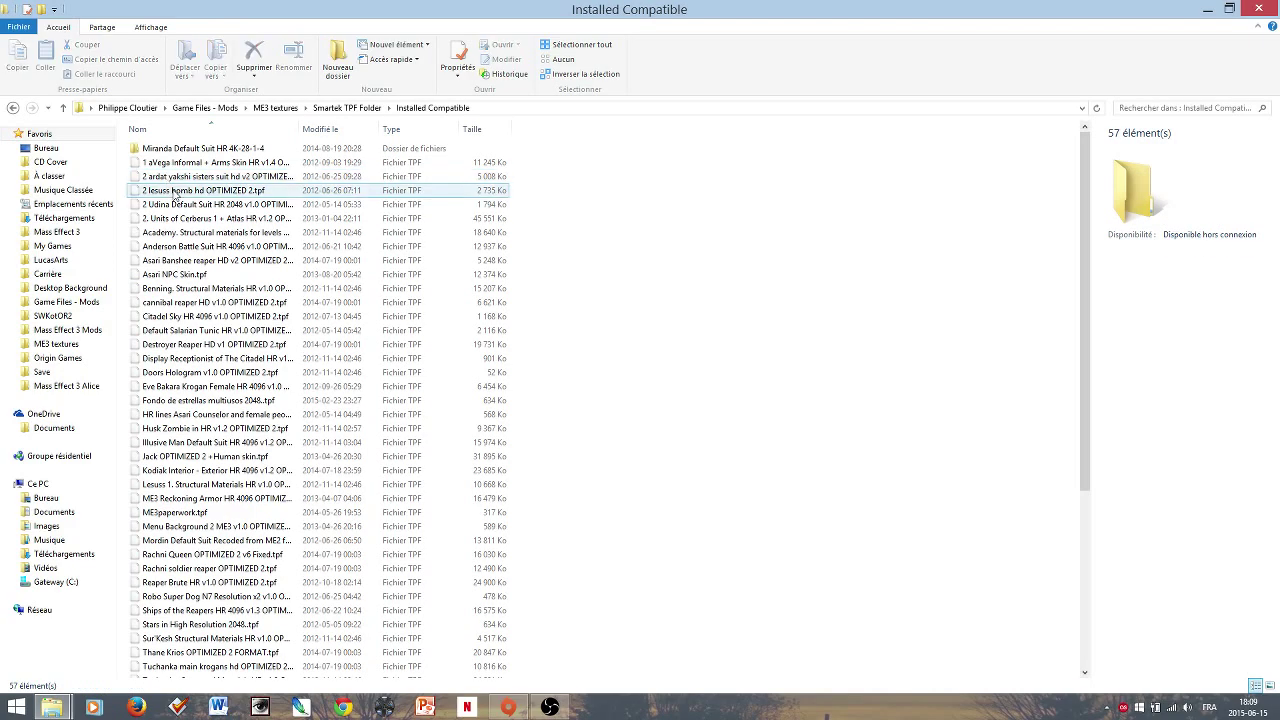
scroll(352, 541, "down", 6)
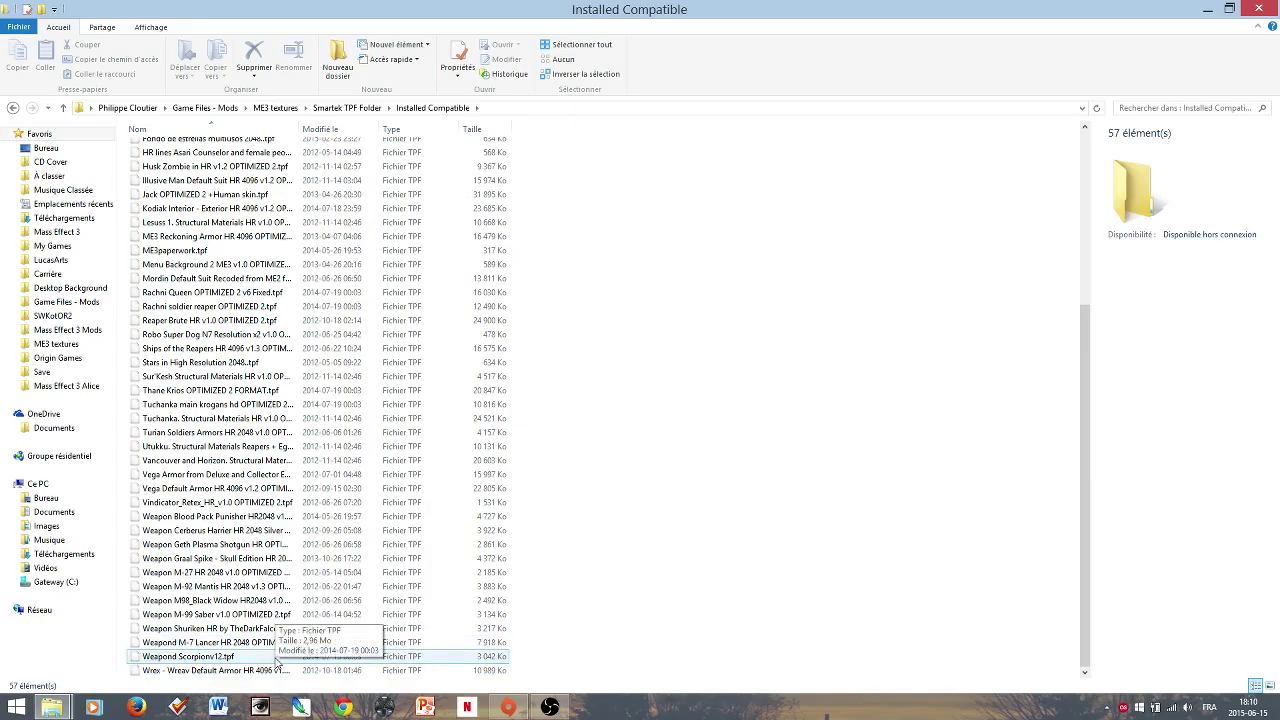
- Go through the weapon .tpf files upward from M-7 Lancer, highlighting M-27, Graal Spike and Geth Plasma Shotgun to present them
left_click(292, 648)
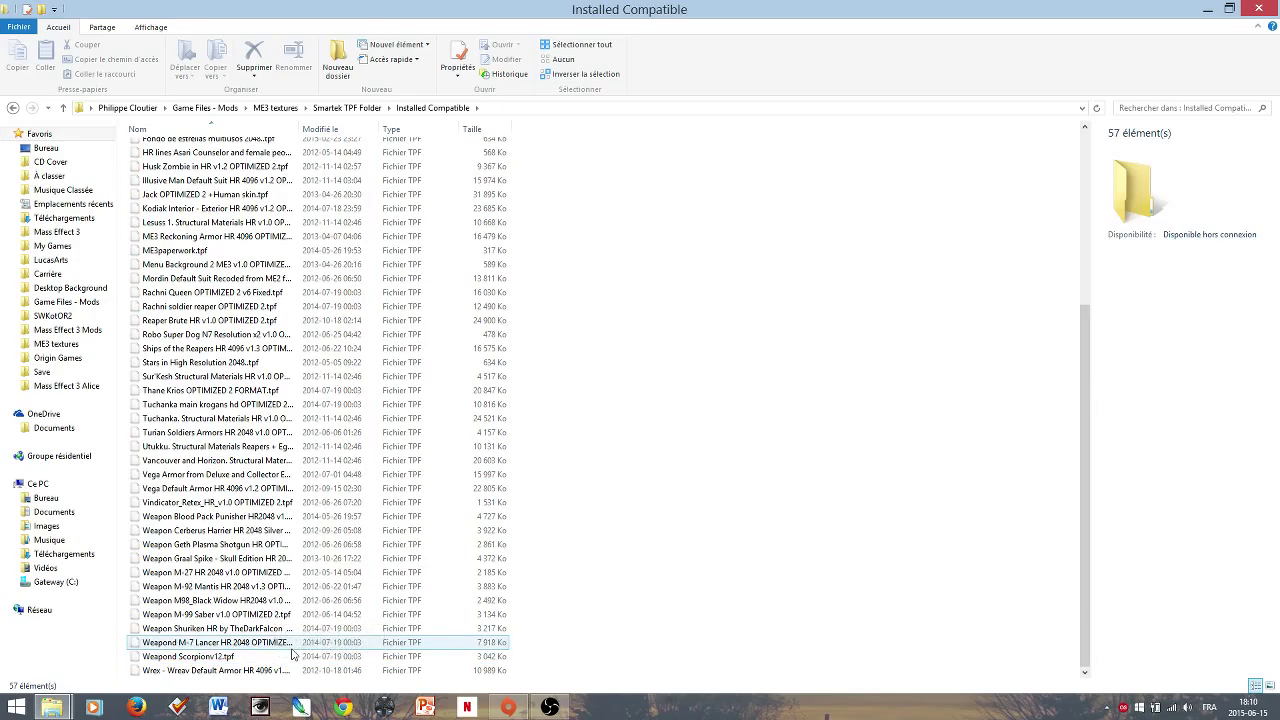
left_click(286, 629)
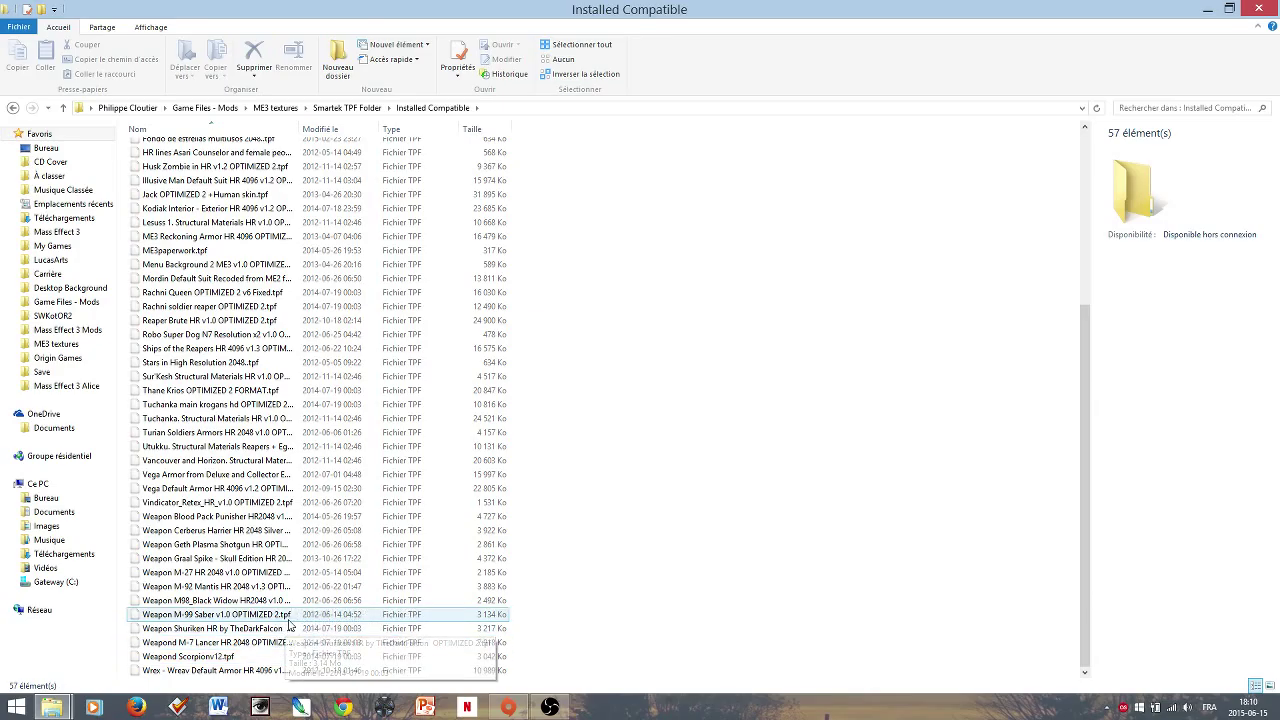
left_click(293, 601)
left_click(292, 587)
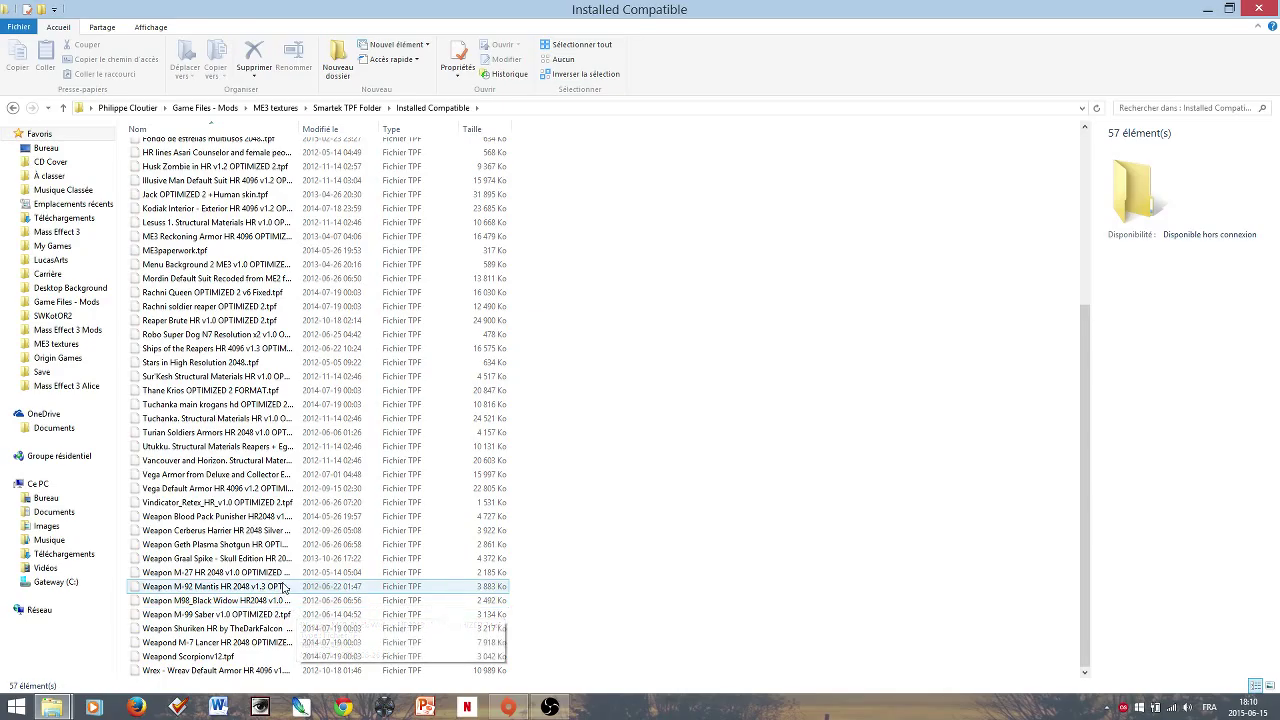
left_click(290, 573)
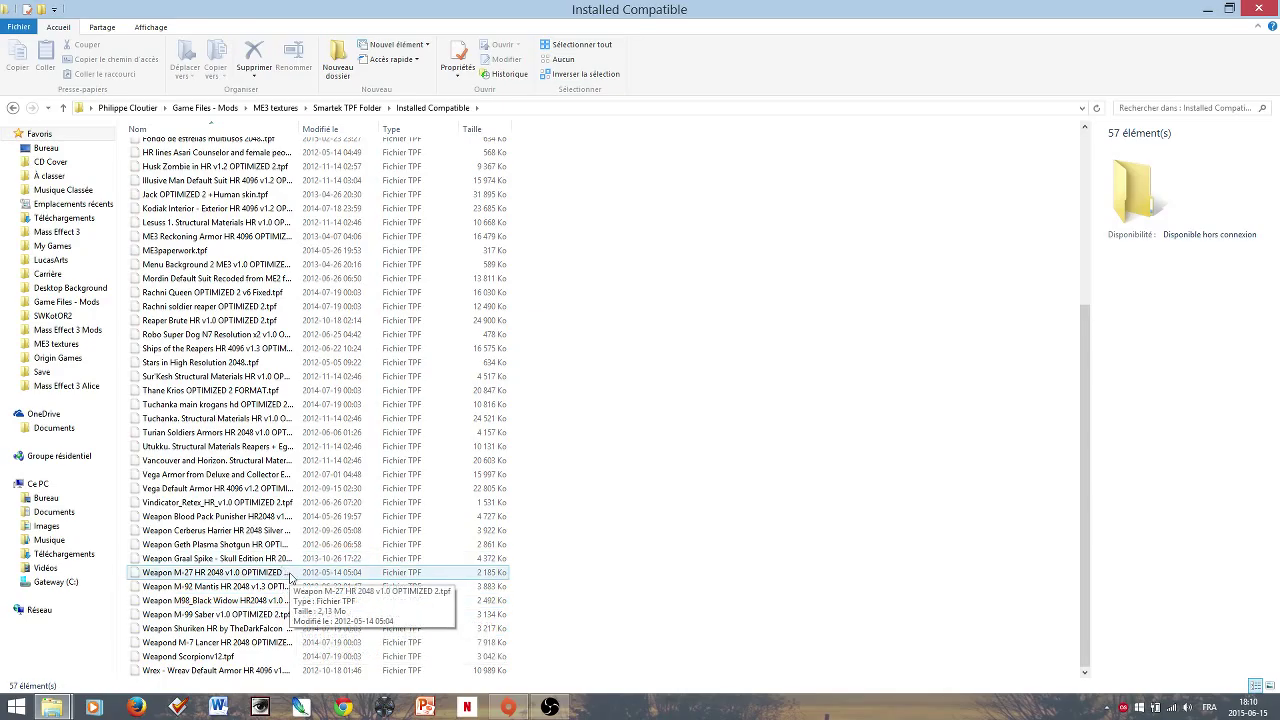
left_click(290, 573)
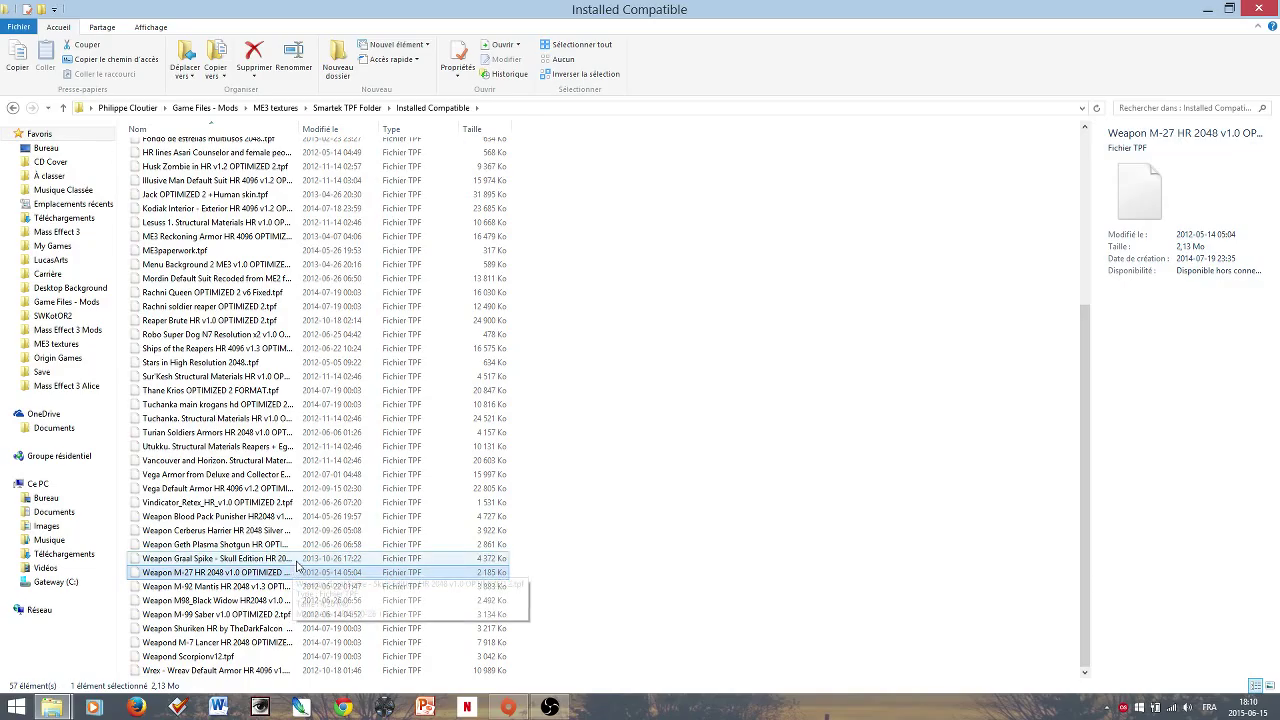
left_click(291, 561)
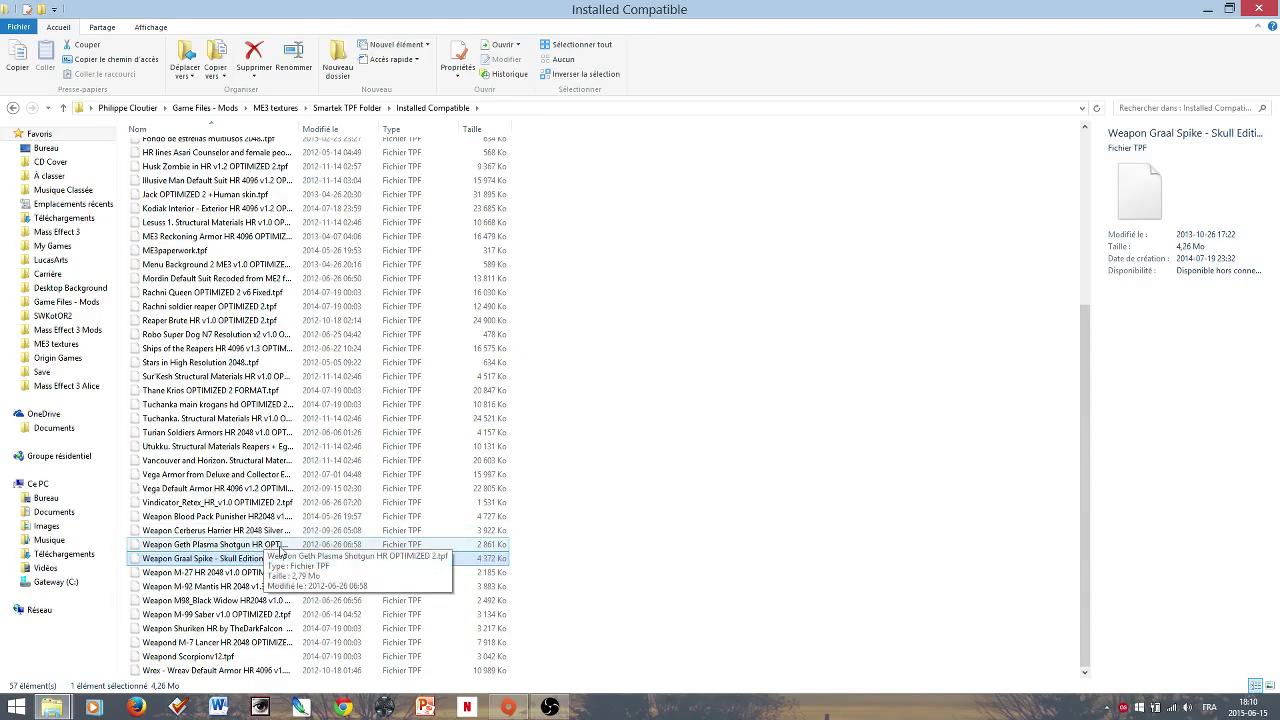
left_click(284, 546)
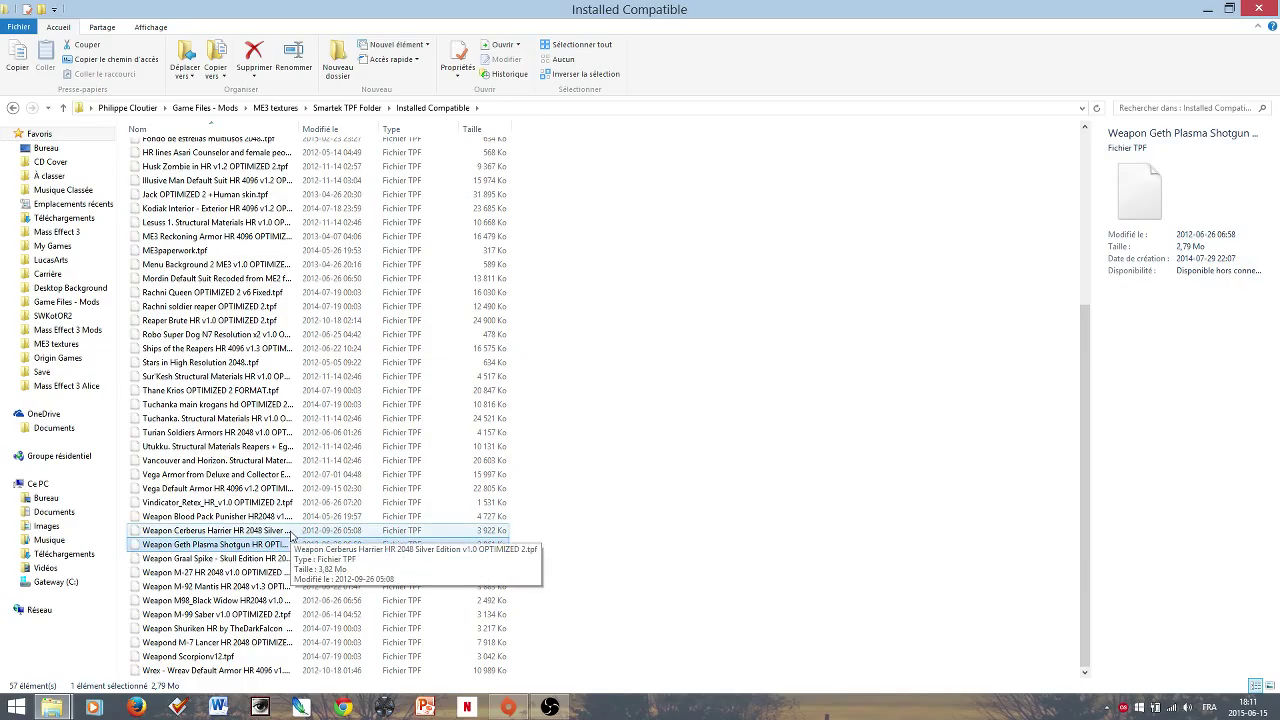
- Present the .tpf files upward from Weapon Cerberus Harrier to Vancouver and Horizon, highlighting Blood Pack Punisher, Vindicator and both Vega armors
left_click(291, 531)
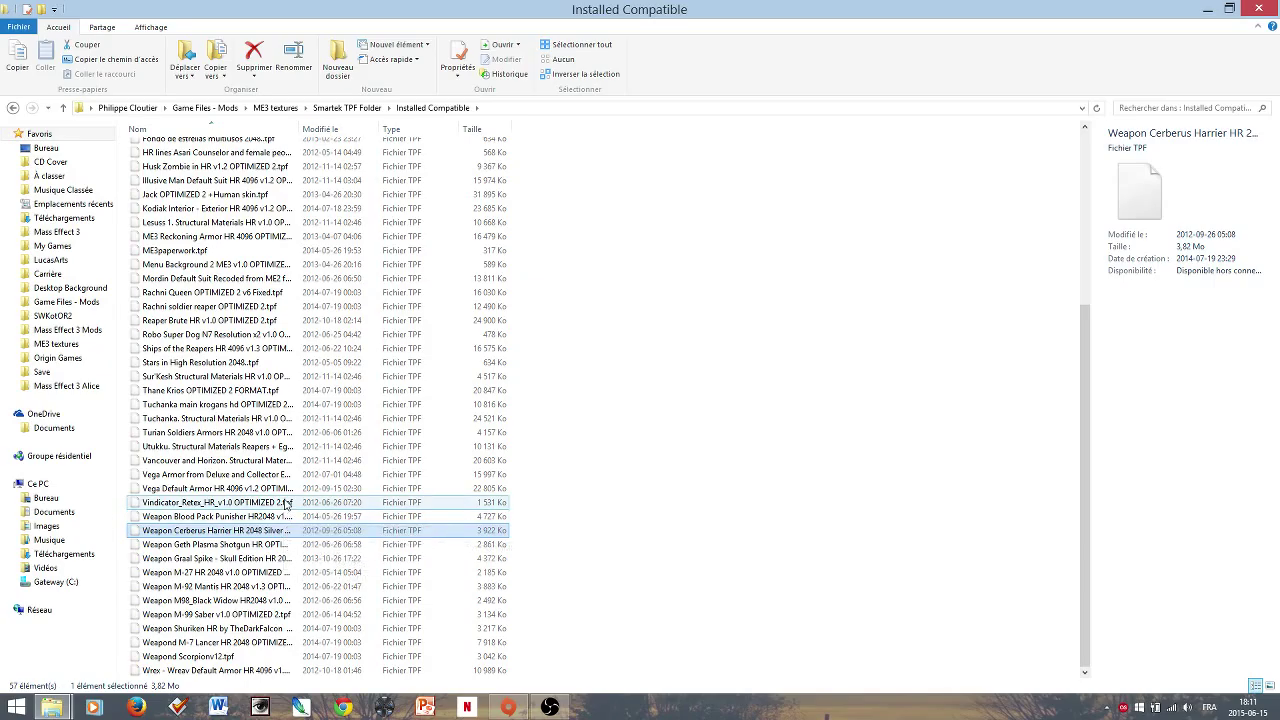
left_click(272, 517)
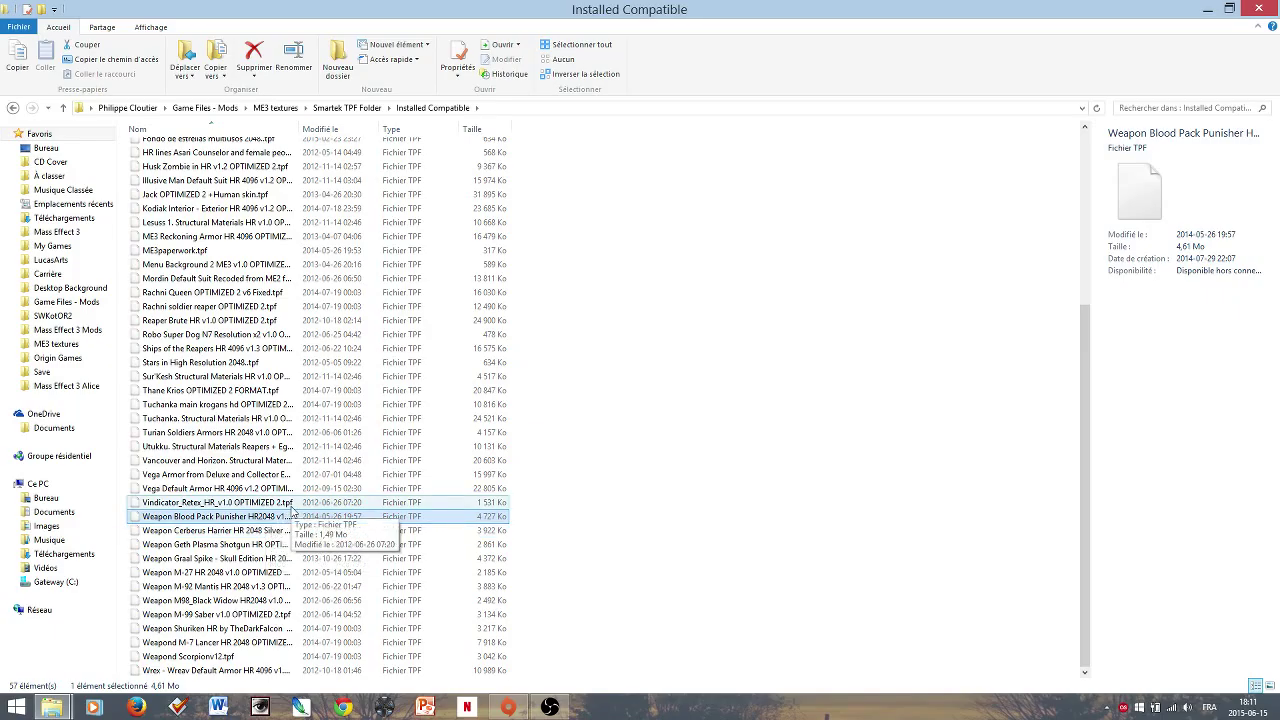
left_click(286, 507)
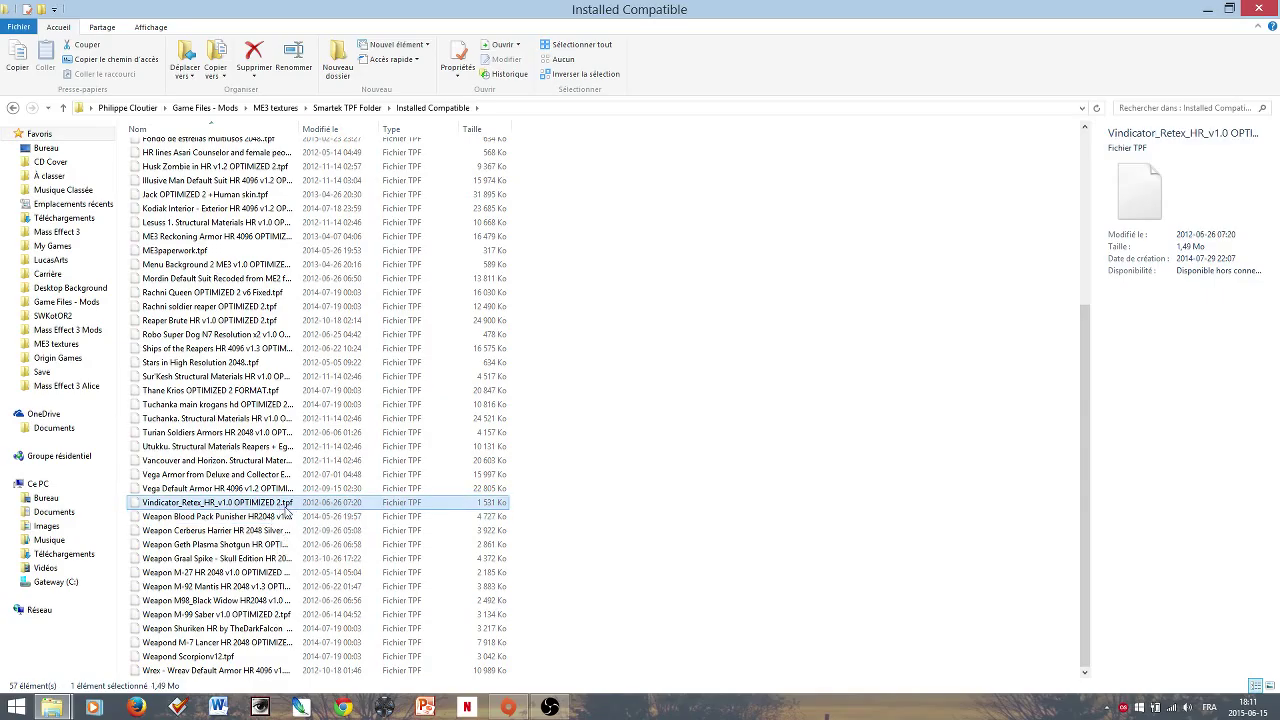
left_click(296, 489)
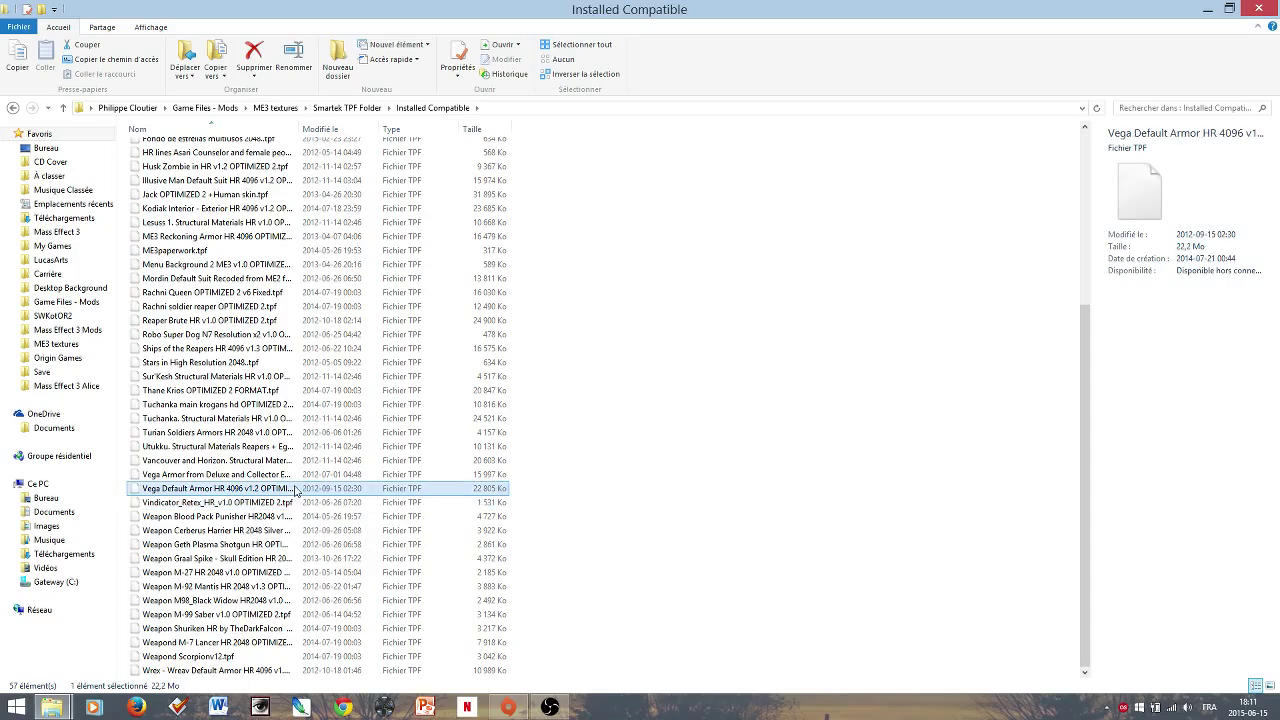
left_click(263, 476)
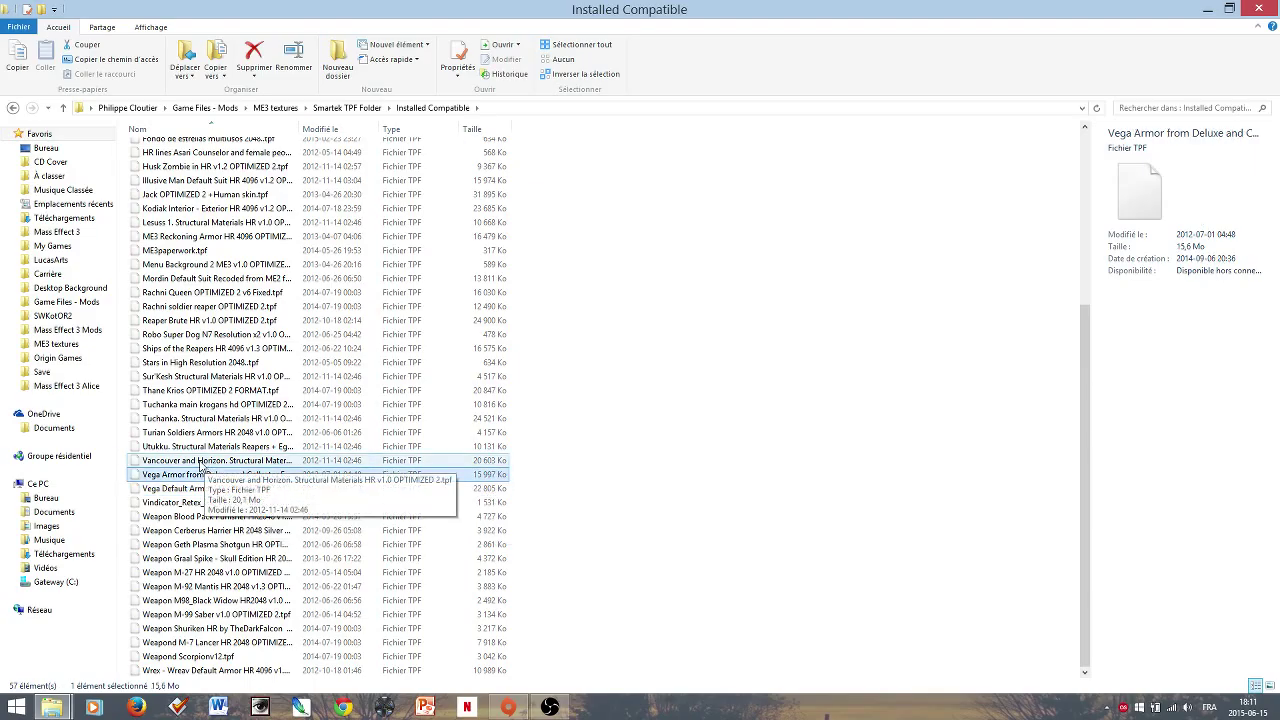
left_click(205, 463)
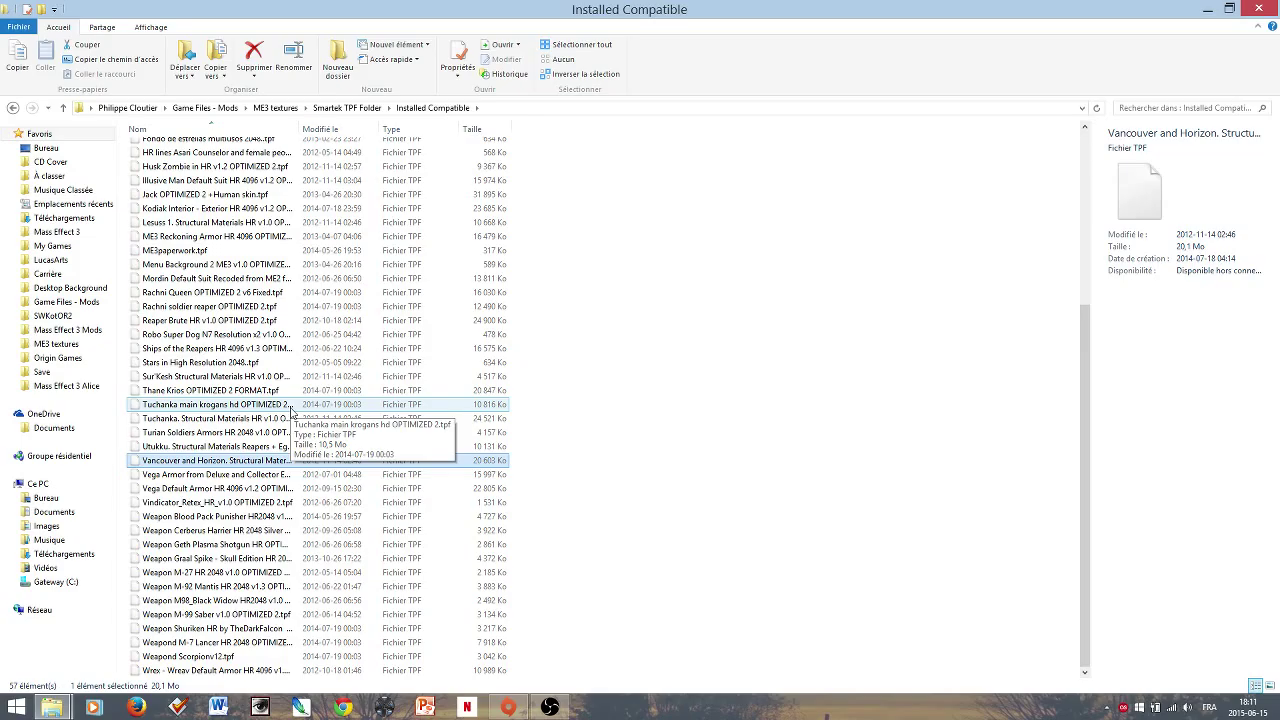
- Continue up the list from Tuchanka main krogans, highlighting Thane Krios, Sur'Kesh, Ships of the Reapers and Robo Super Dog, and review the remaining files
left_click(290, 407)
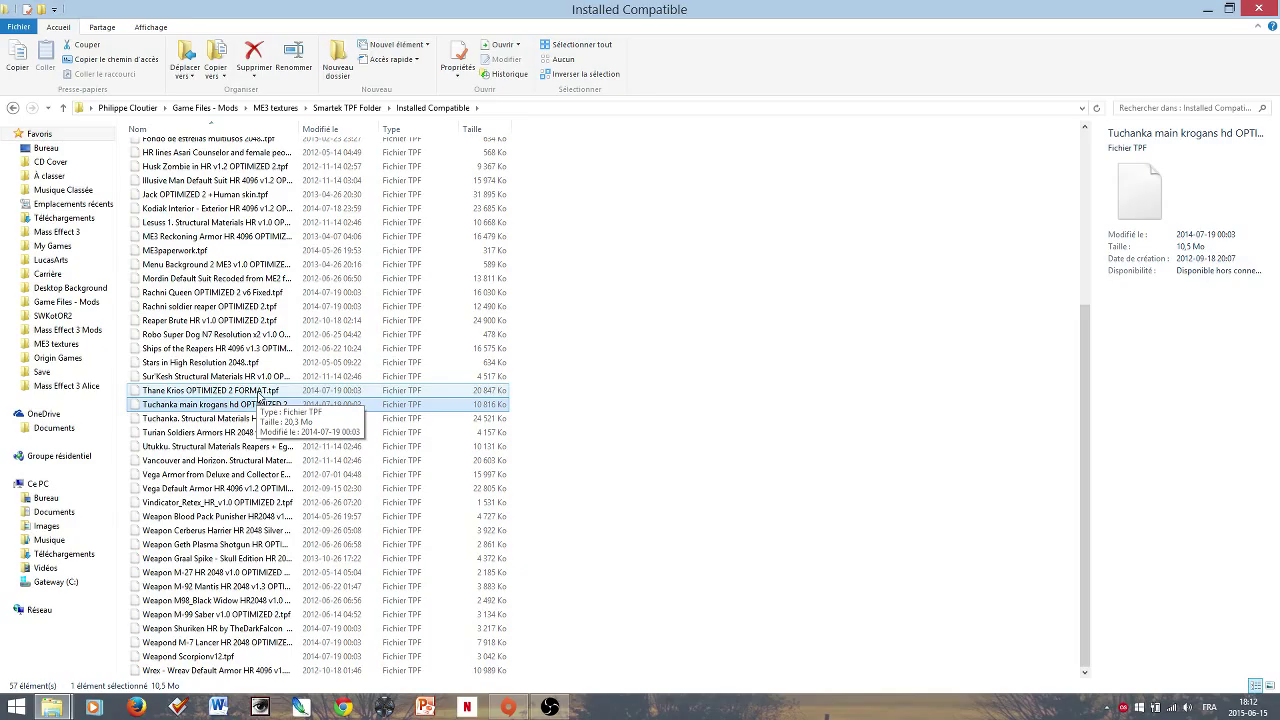
left_click(259, 396)
scroll(259, 396, "up", 2)
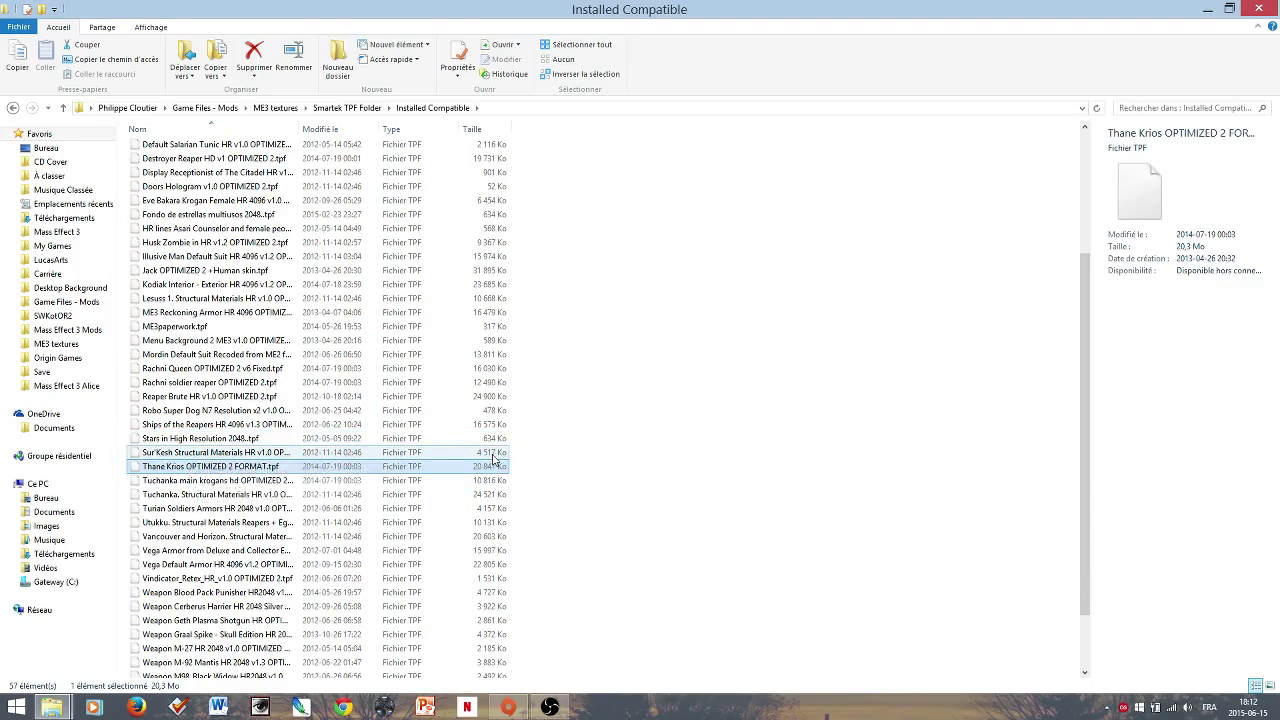
left_click(185, 455)
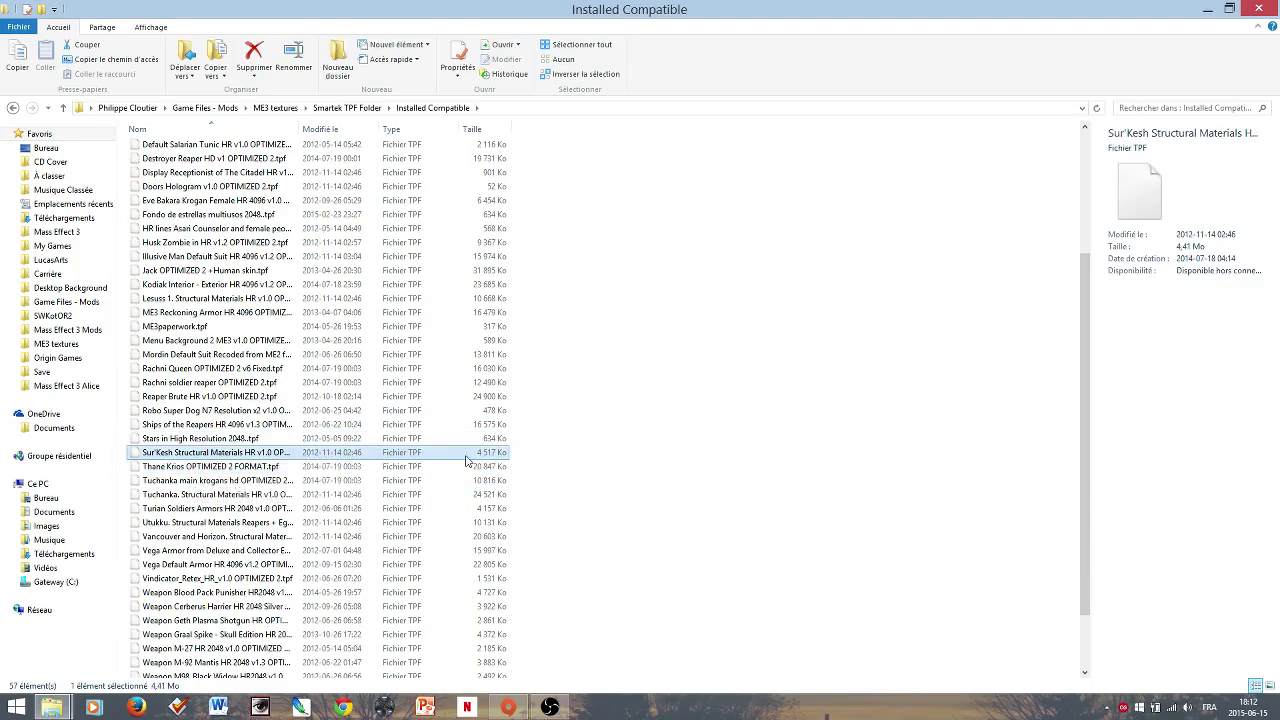
left_click(297, 440)
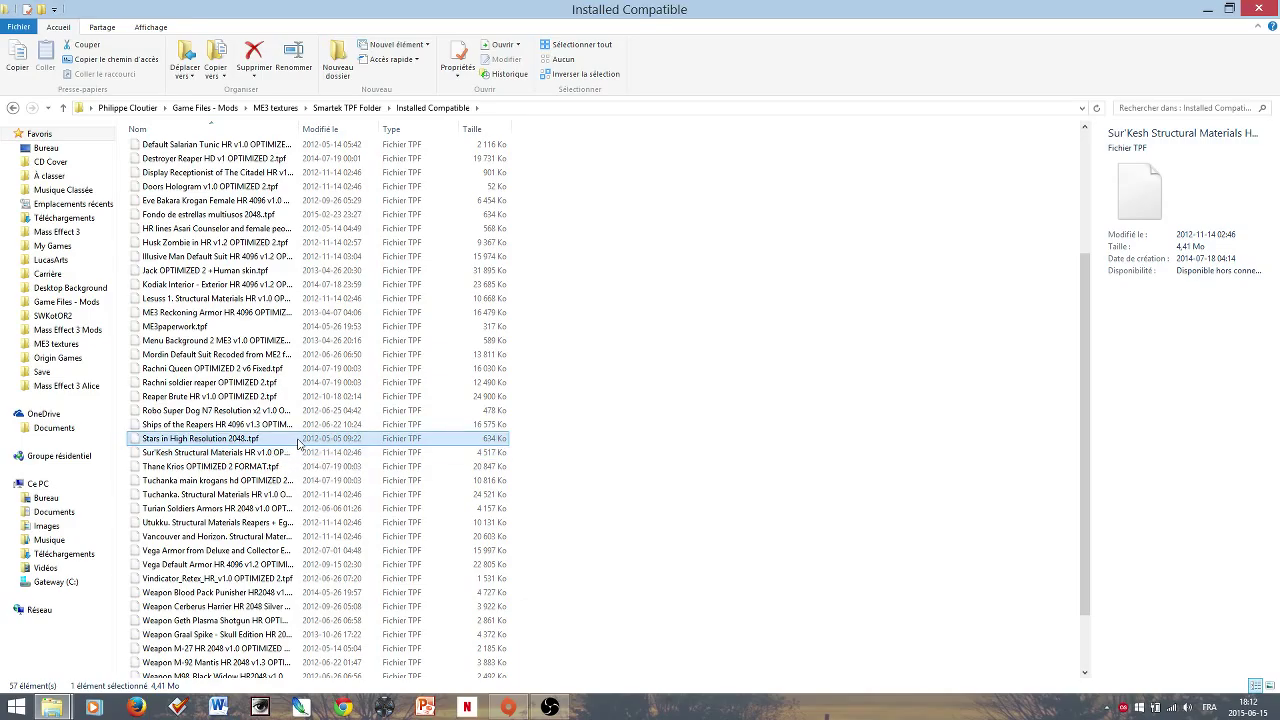
left_click(295, 427)
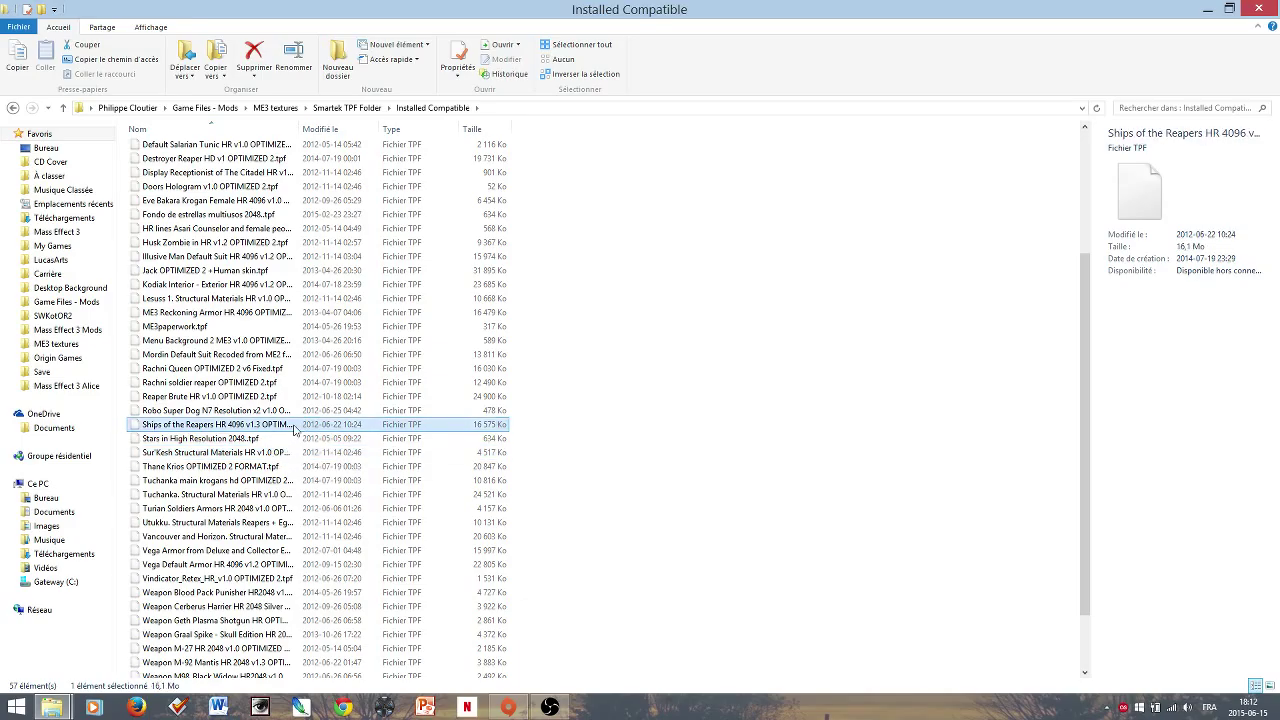
left_click(293, 411)
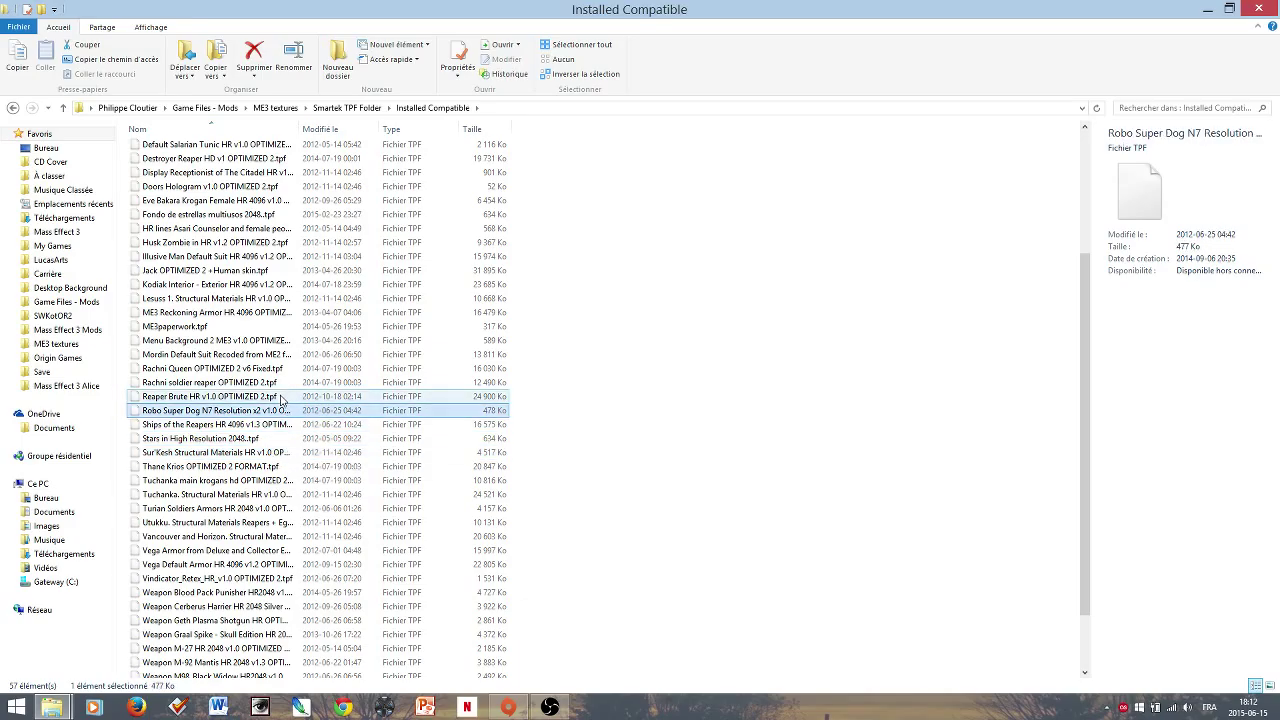
scroll(285, 405, "up", 3)
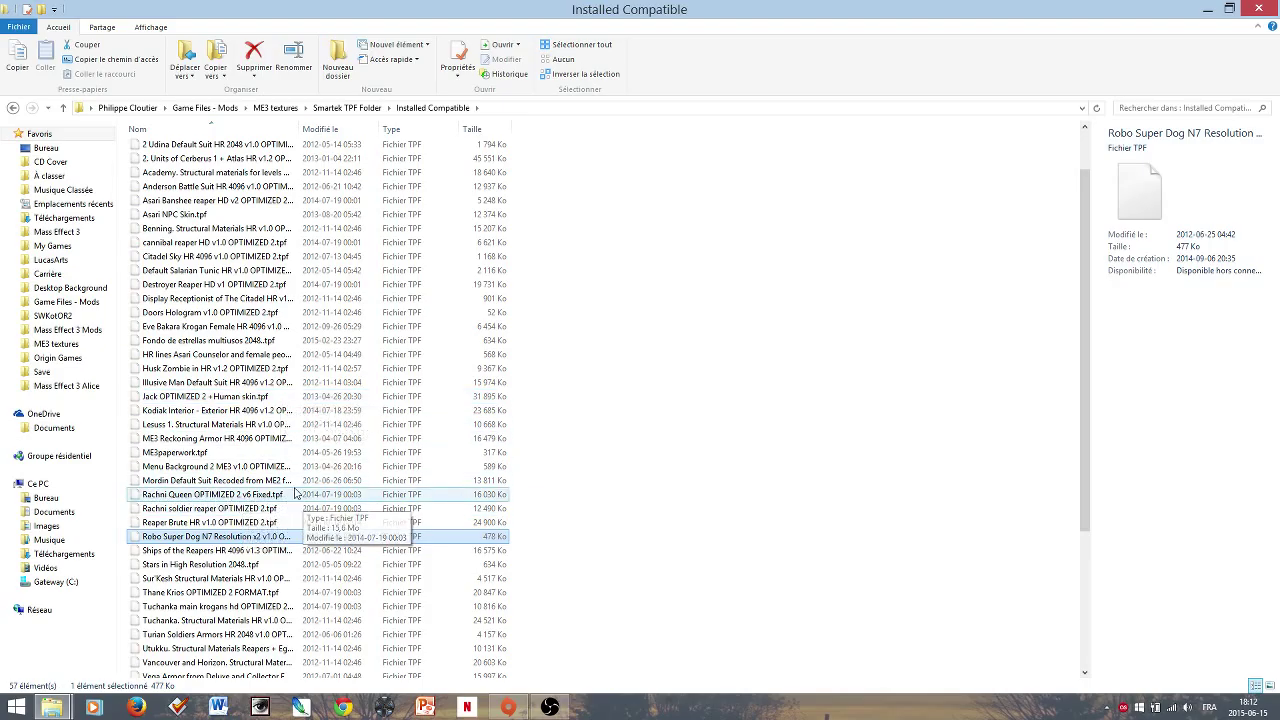
scroll(281, 487, "up", 1)
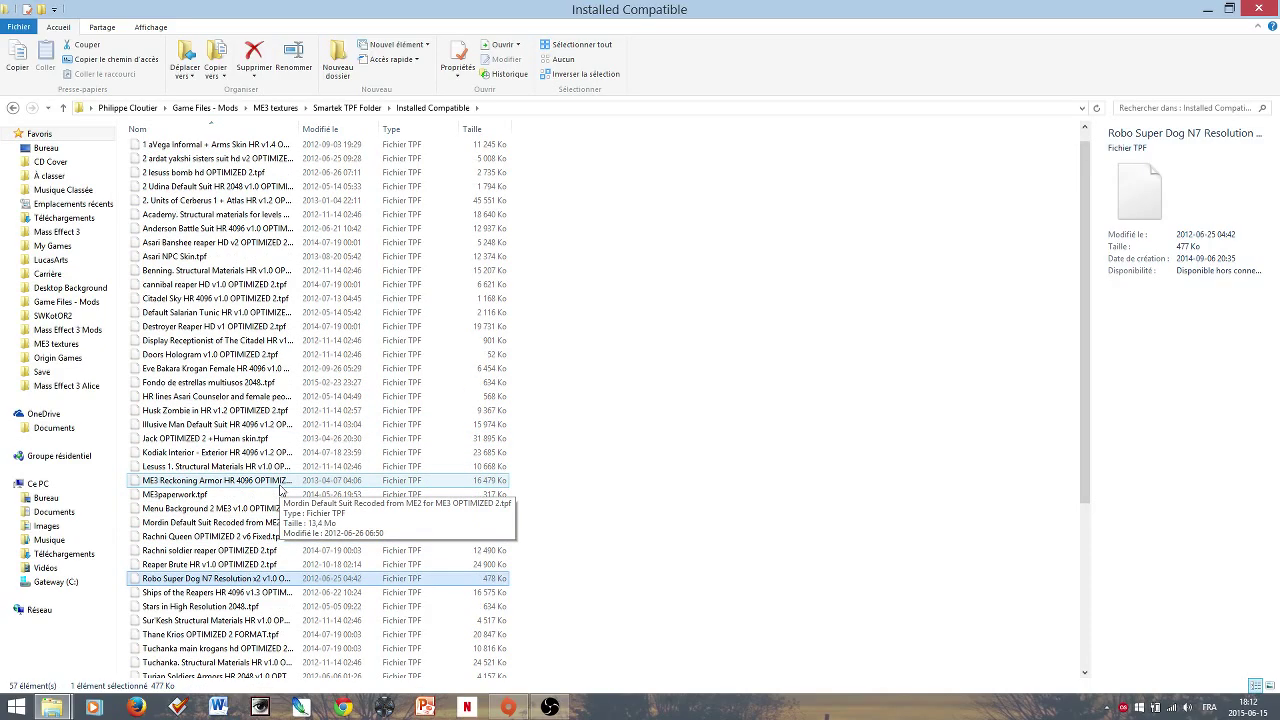
scroll(281, 487, "up", 1)
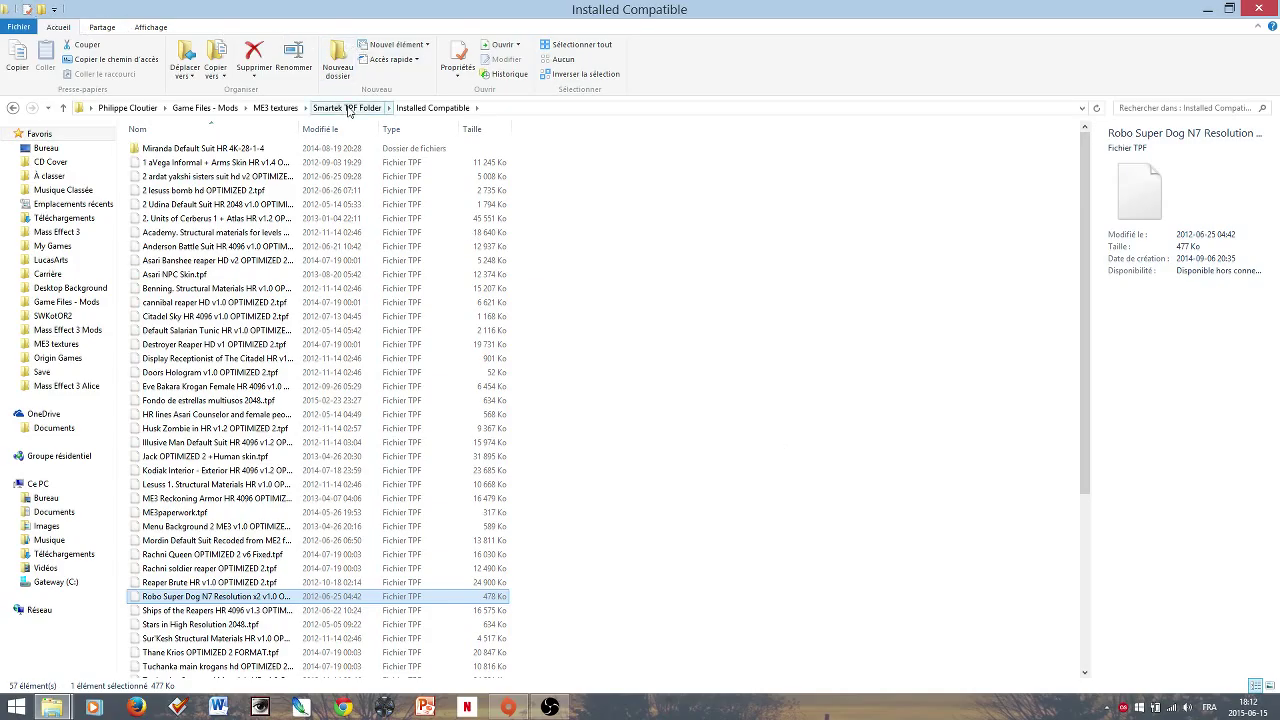
- Return to the Smartek TPF Folder and move Miranda Default Suit HR 4K-28-1-4.rar into Installed Compatible
left_click(347, 108)
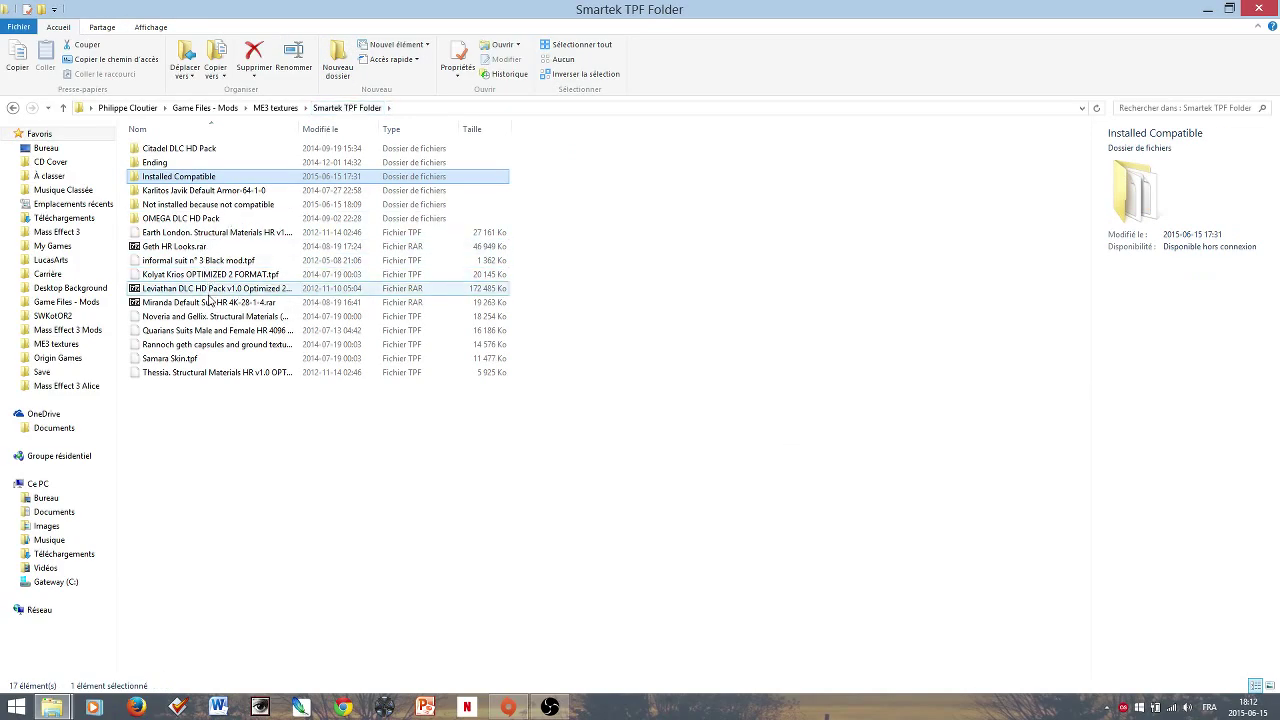
left_click_drag(209, 303, 204, 184)
- Open the Ending folder to view its Citadel and Cronos Station texture files, and return to the Smartek TPF Folder
left_click(178, 165)
double_click(178, 165)
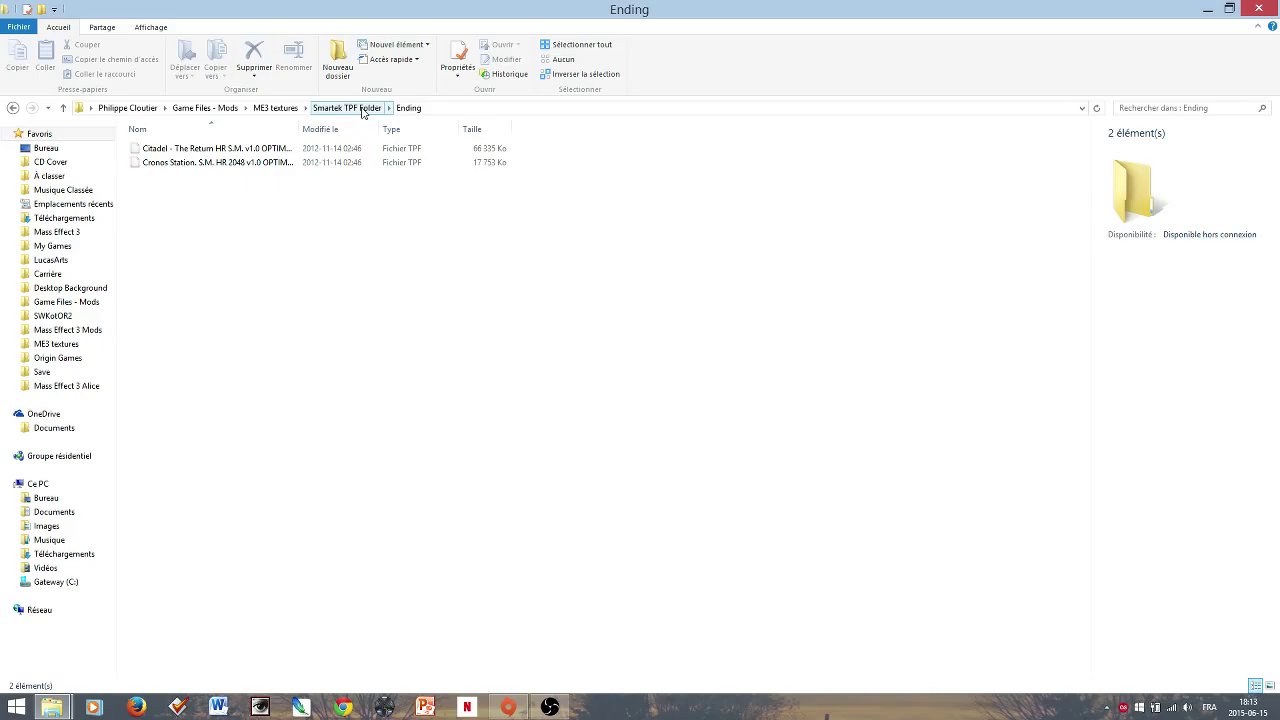
left_click(362, 108)
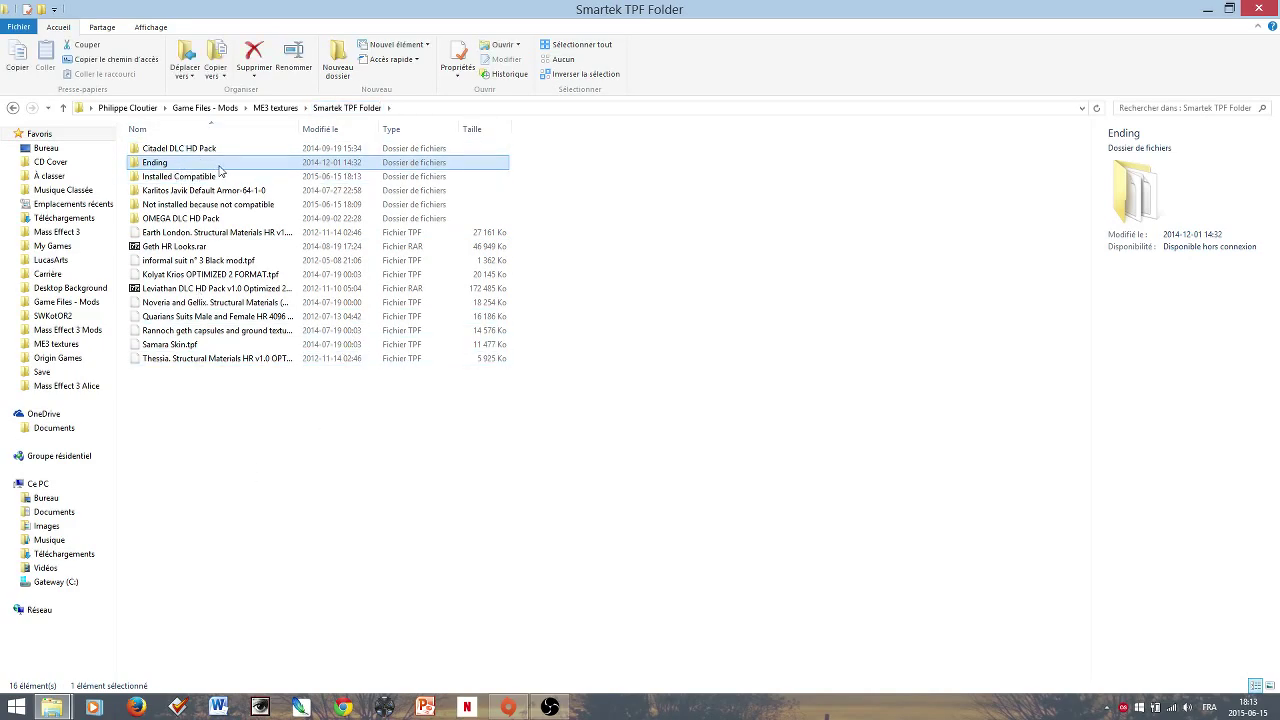
double_click(219, 166)
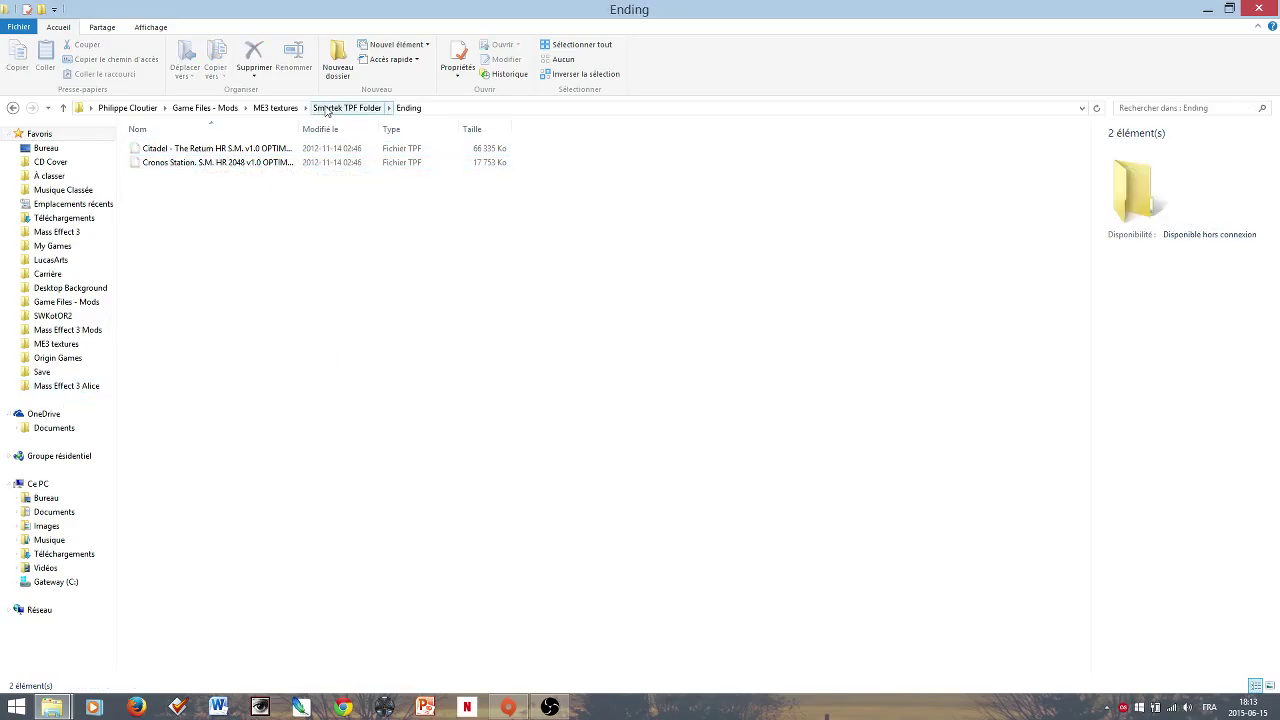
left_click(335, 108)
left_click(157, 443)
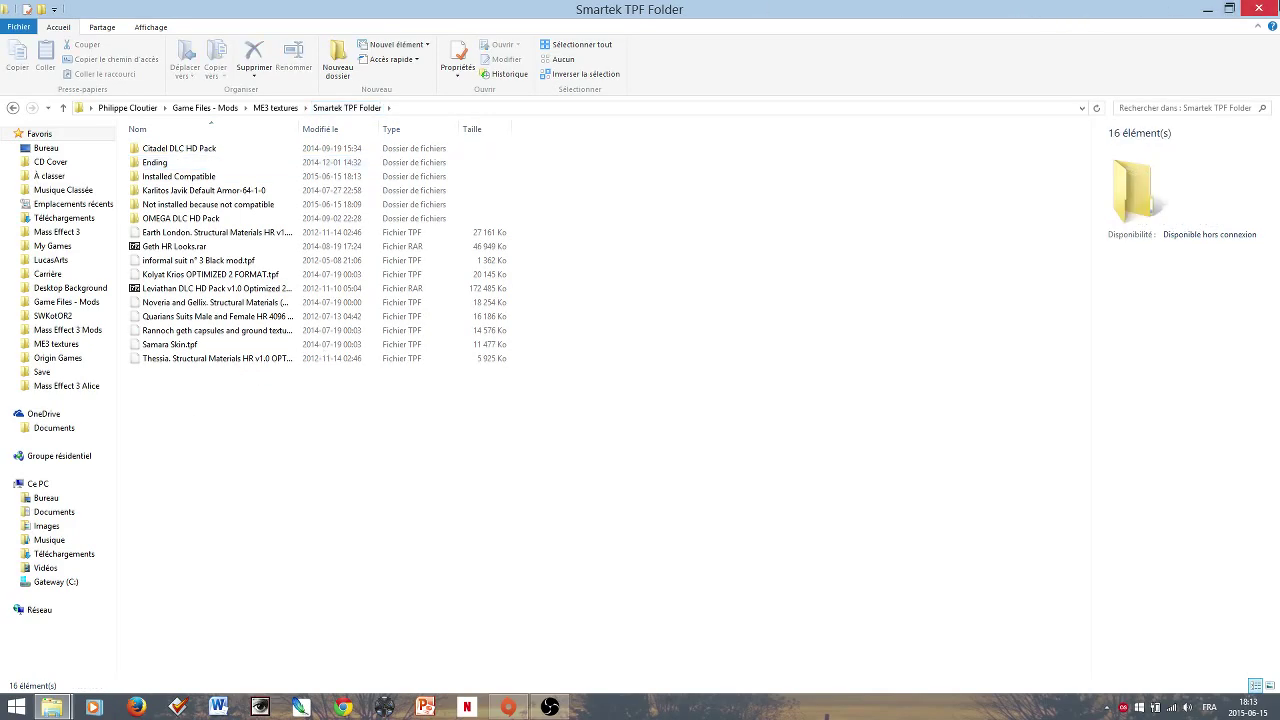
- Minimize the folder window, switch to ME3 Explorer and open its Mod Maker tool
left_click(1207, 9)
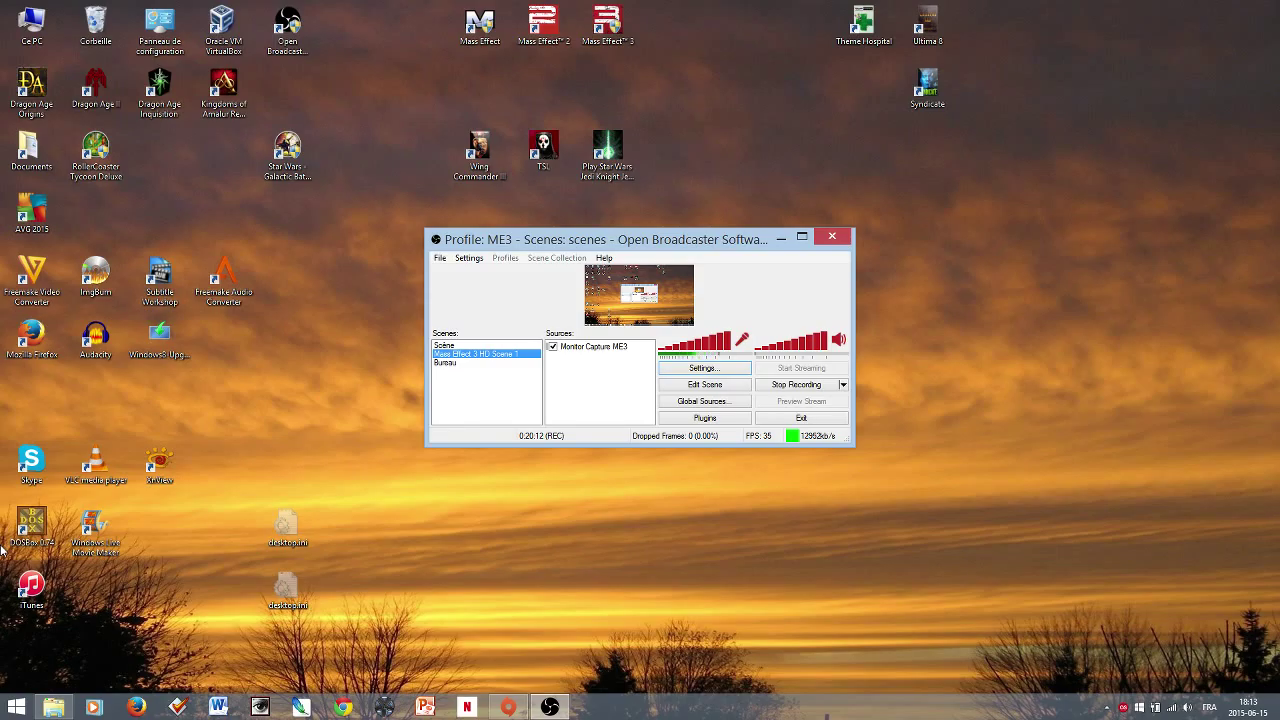
left_click(385, 707)
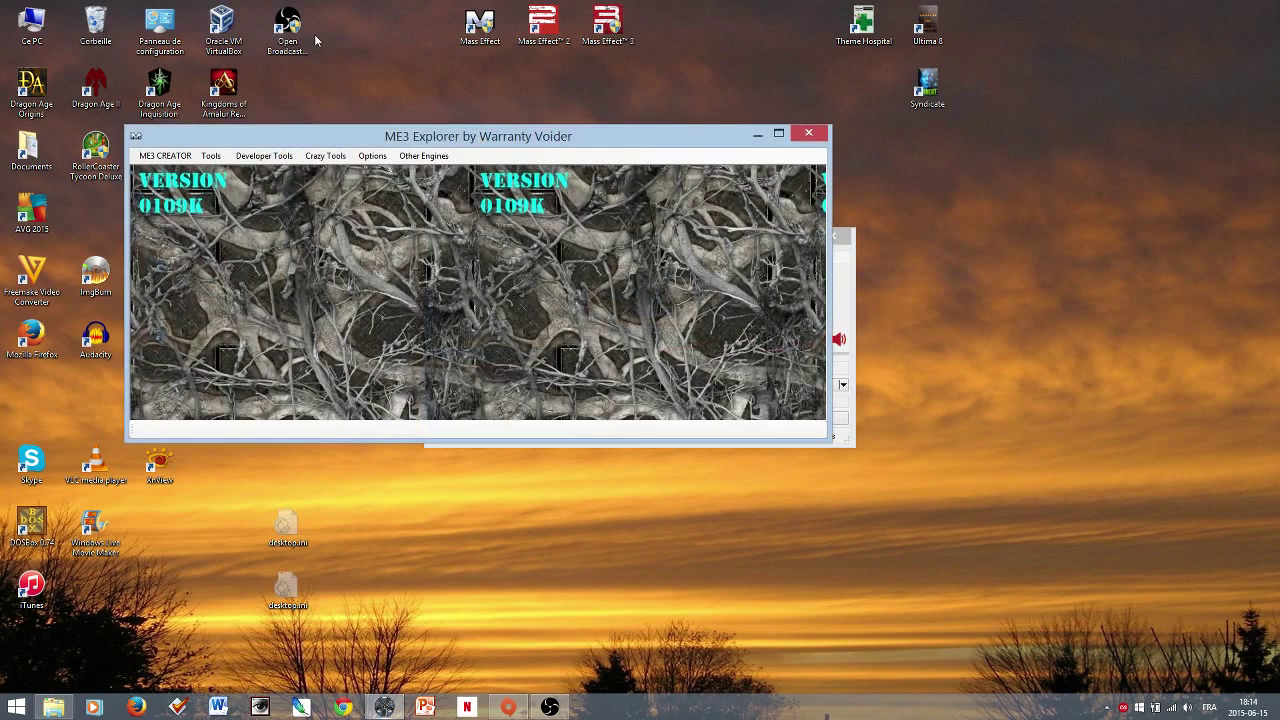
left_click(211, 156)
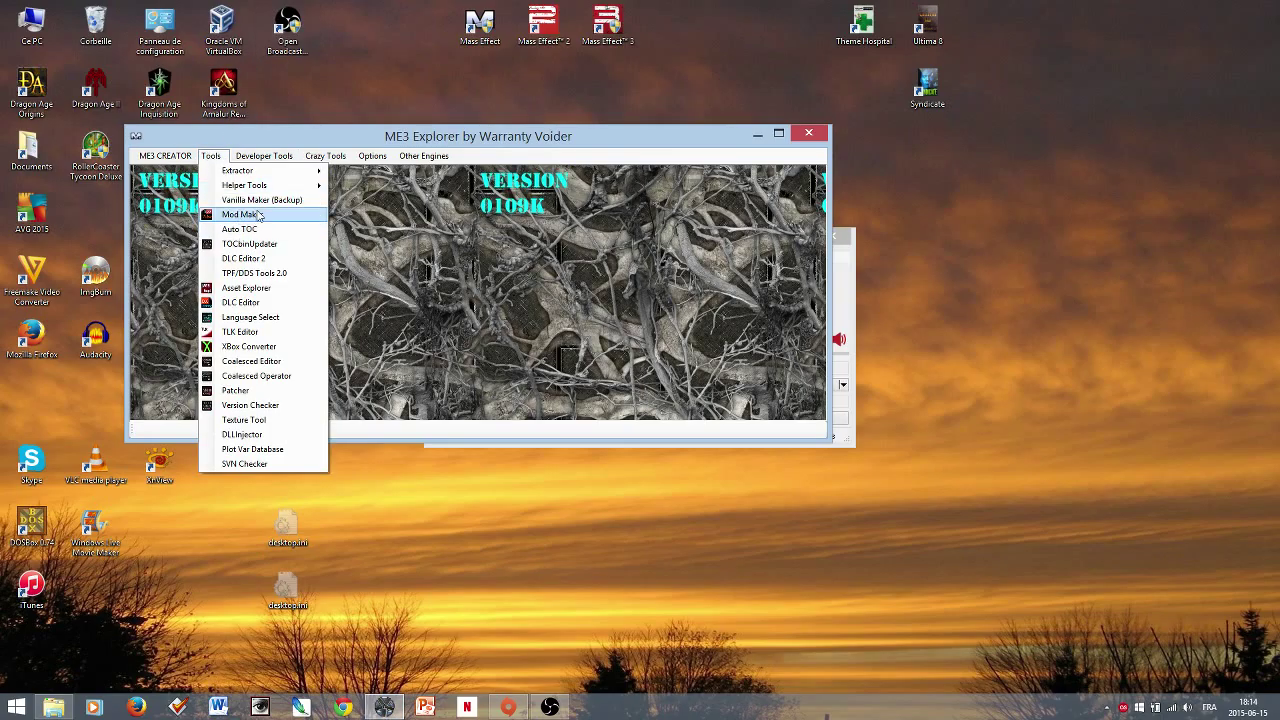
left_click(232, 216)
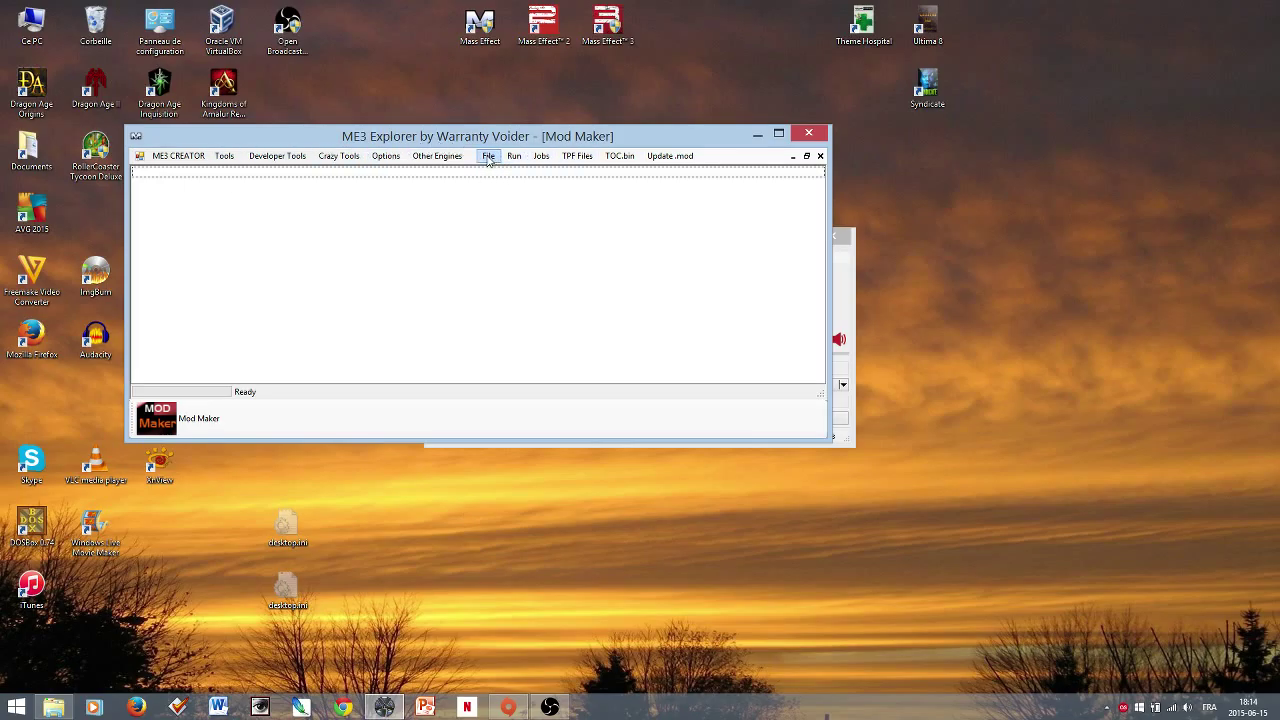
- Load the jobs from EDI_Alt_Mesh_Ottemis_619.mod, found in ME3 textures > Ottemis > MOD 1, into Mod Maker
left_click(488, 158)
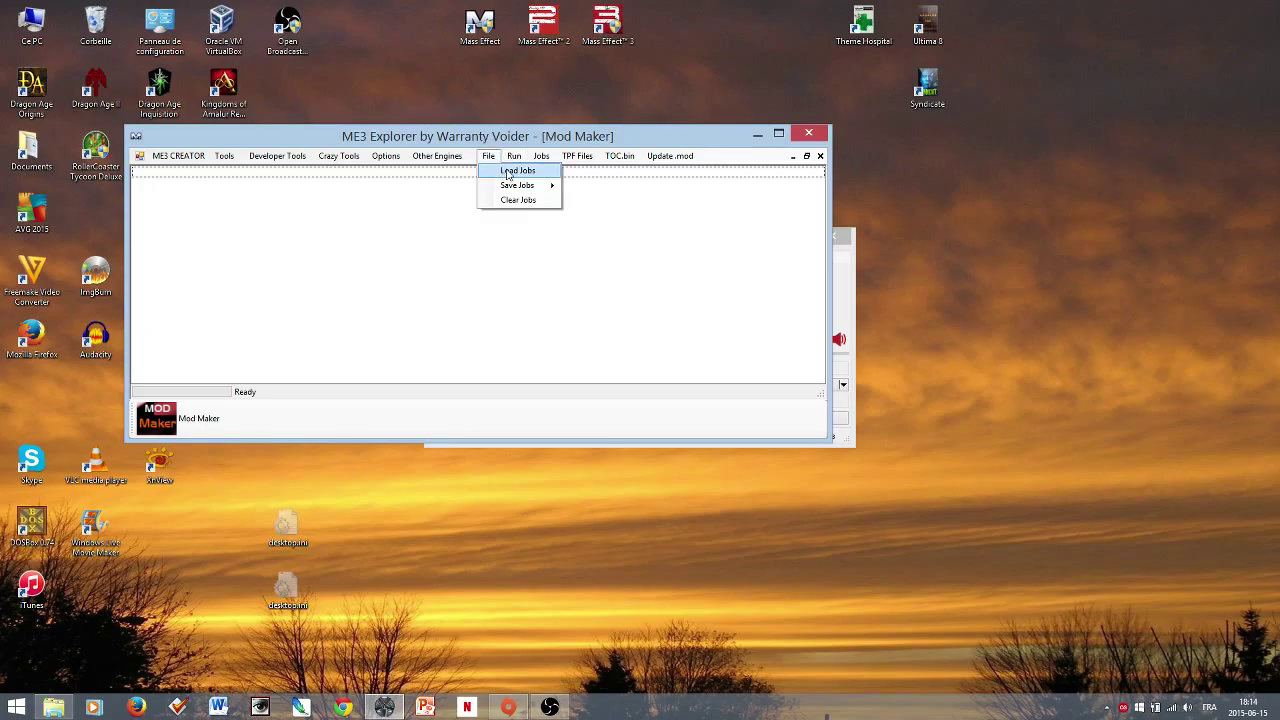
left_click(507, 172)
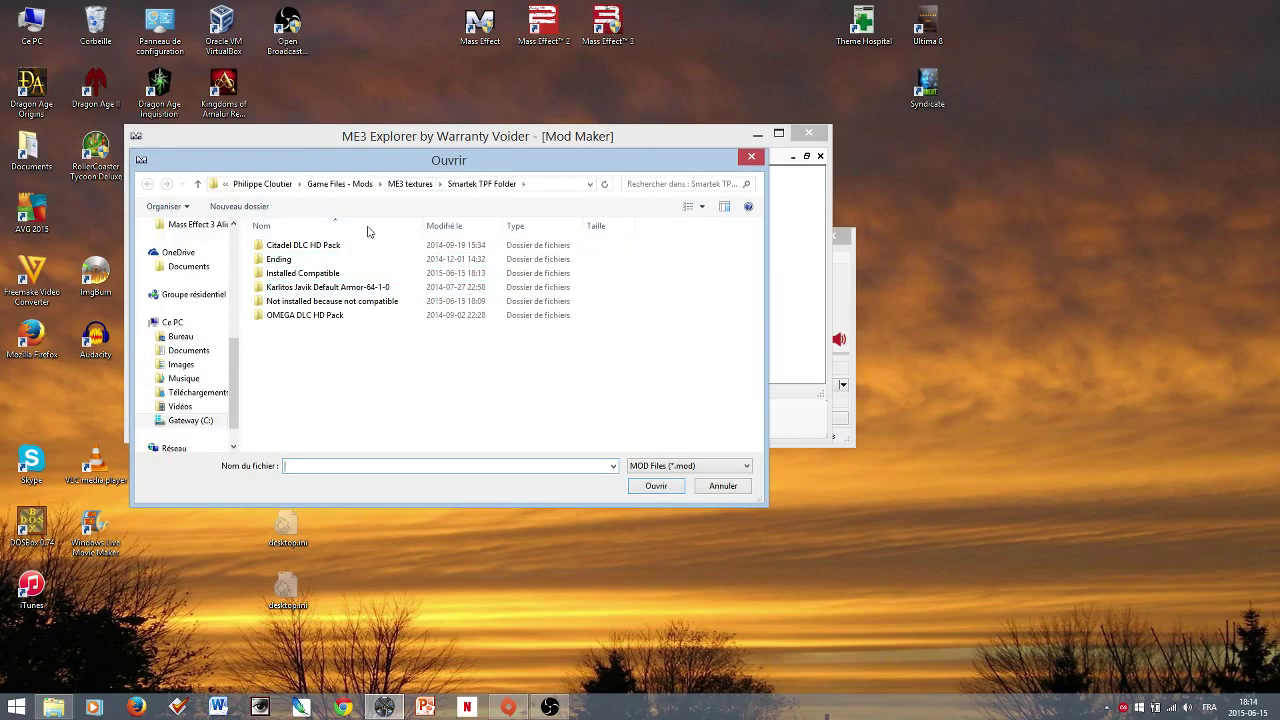
left_click(412, 185)
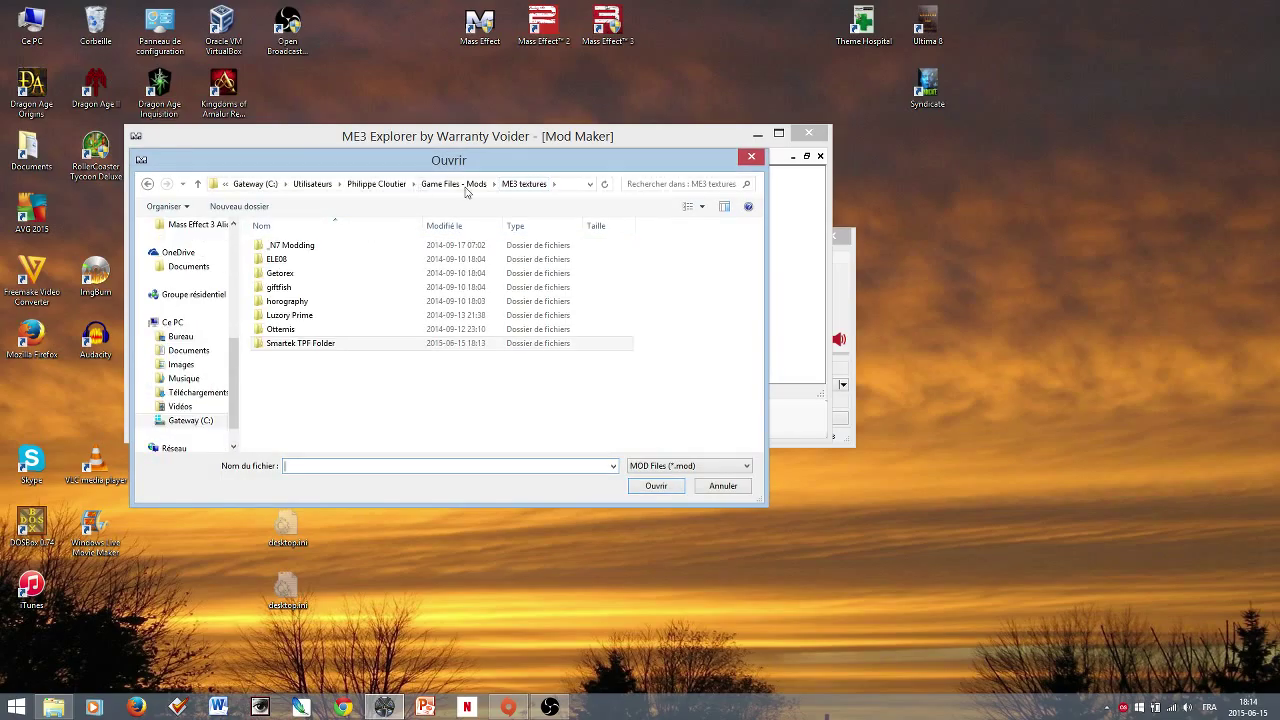
left_click(271, 333)
double_click(271, 333)
double_click(278, 260)
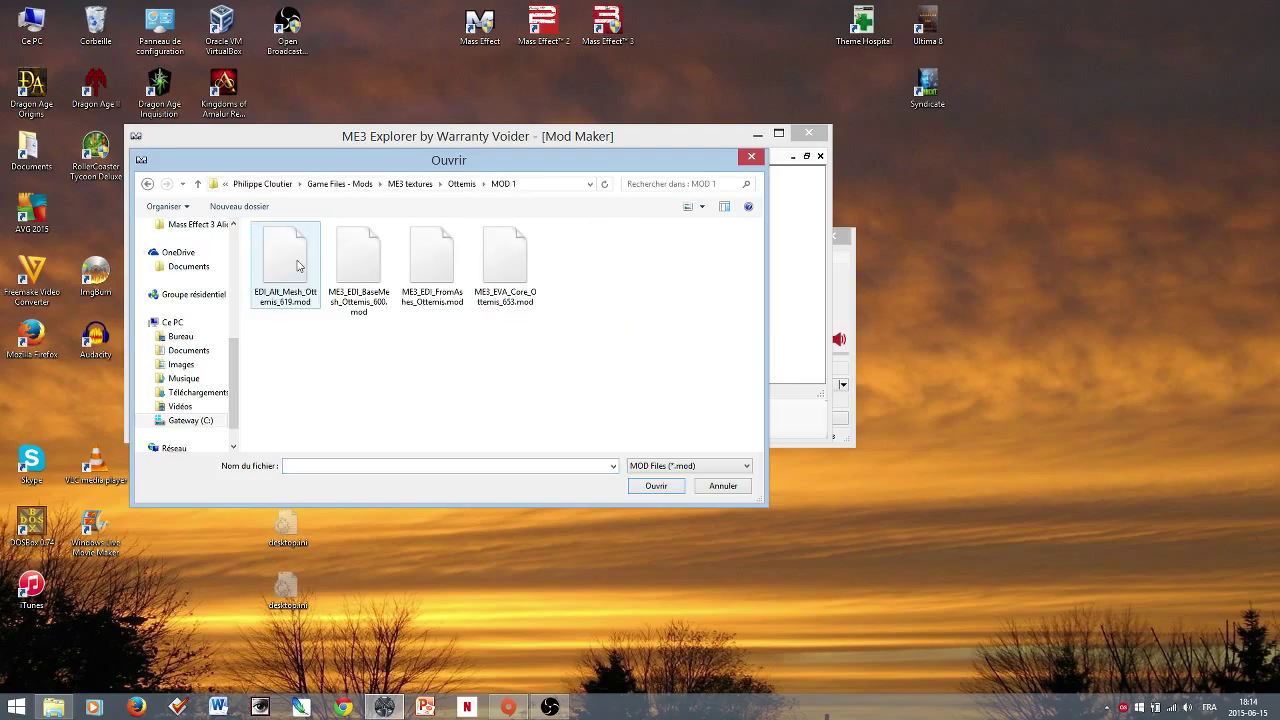
left_click(276, 268)
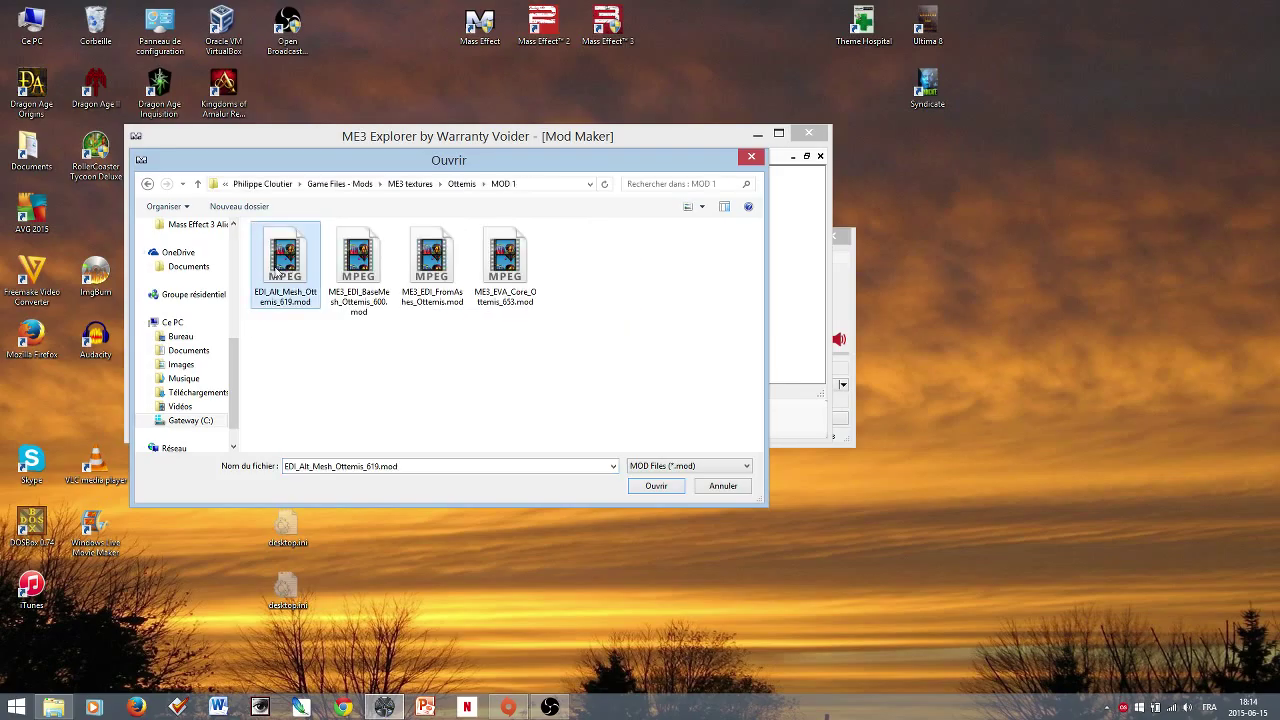
left_click(655, 486)
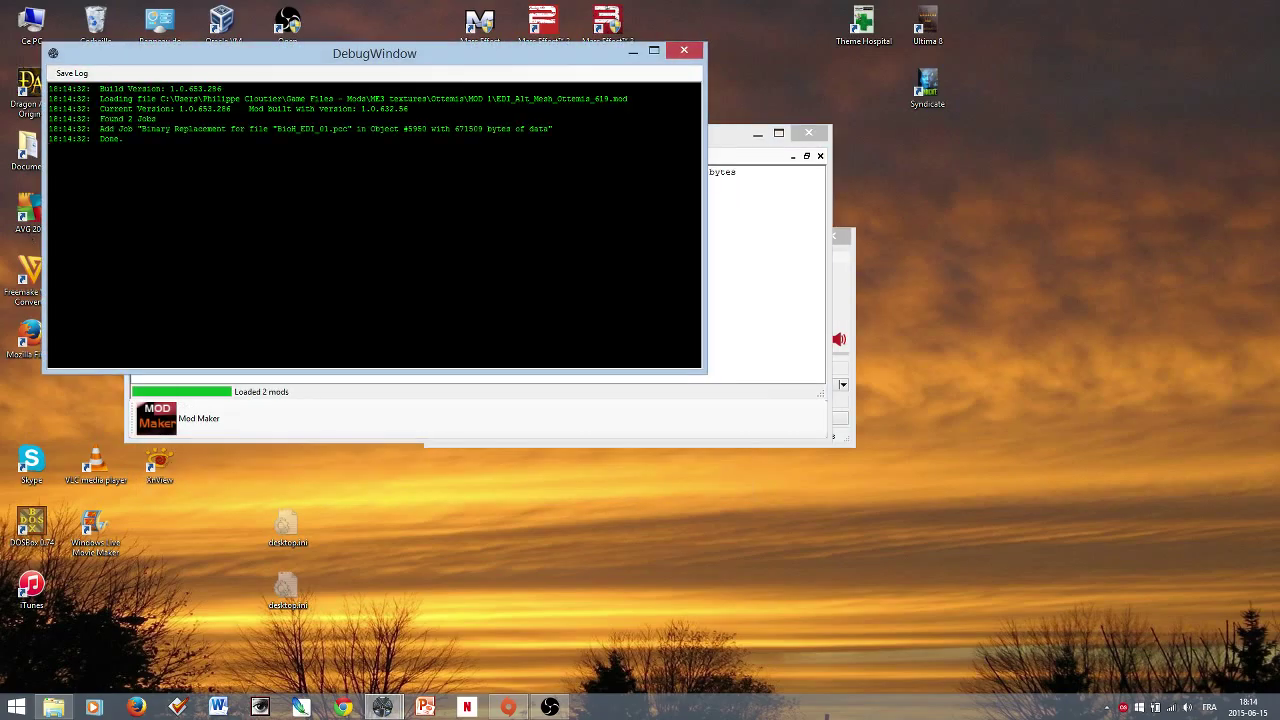
- Inspect the loaded binary replacement jobs in Mod Maker, highlighting the BioH_EDI_01 Explore.pcc one, and close ME3 Explorer
left_click(362, 430)
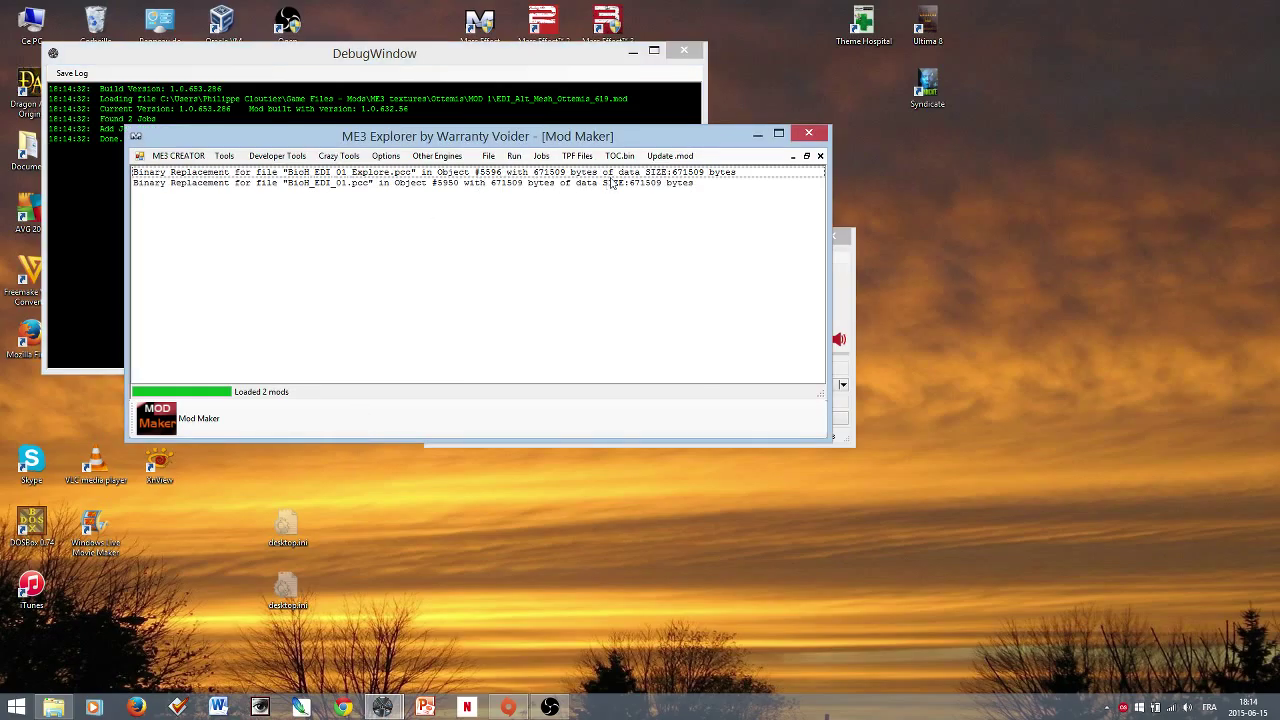
left_click(311, 175)
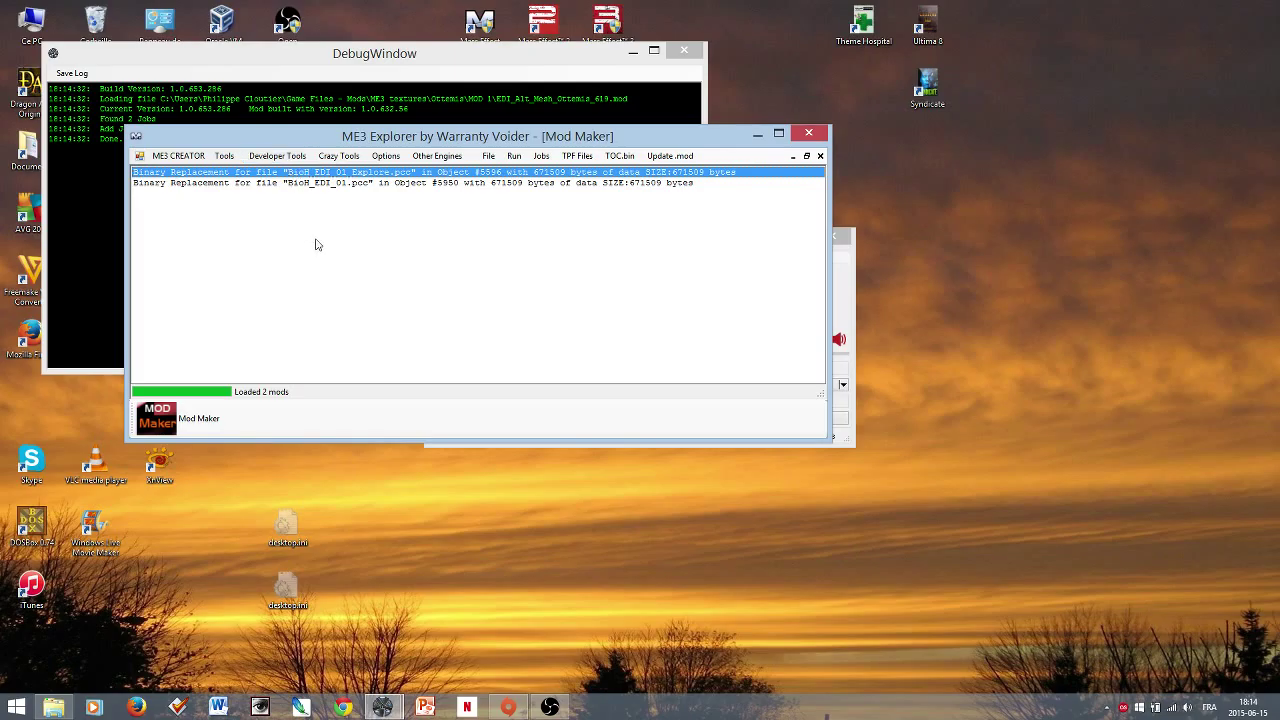
left_click(810, 137)
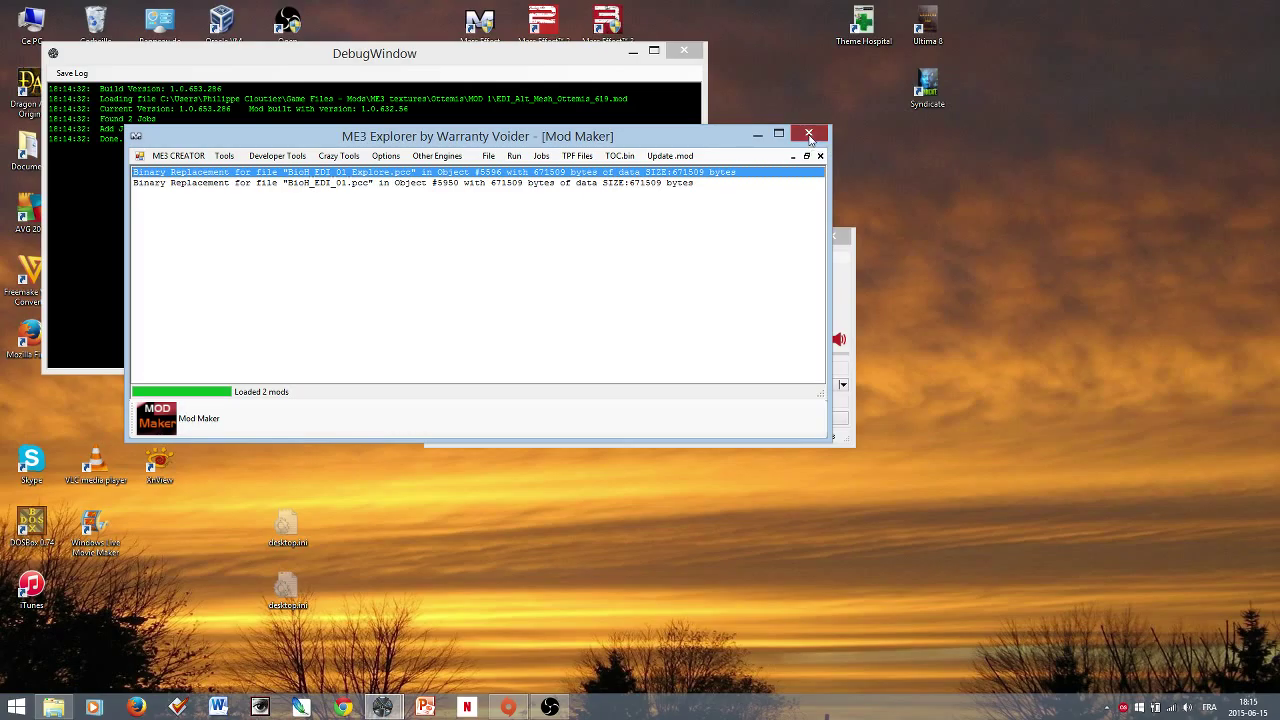